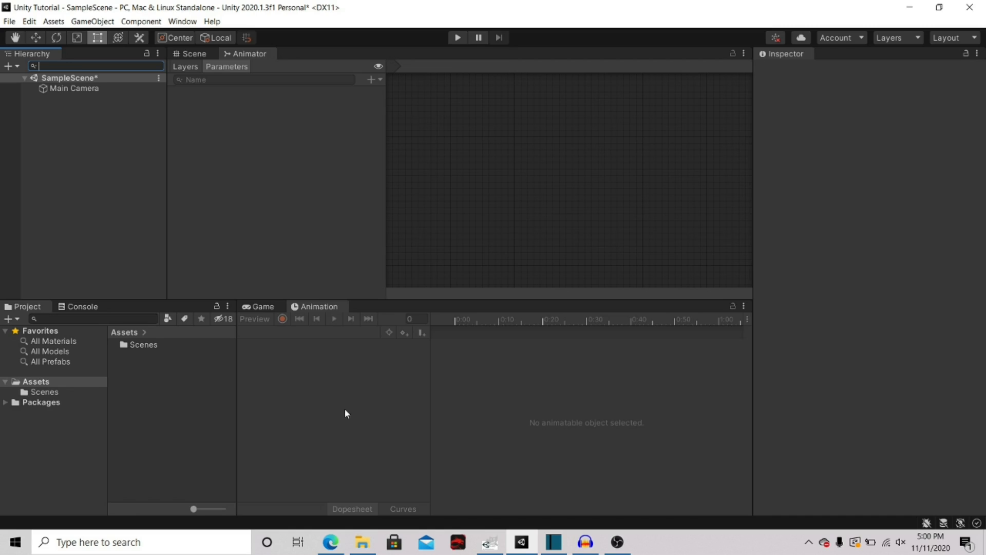
# Import the Bat_Spritesheet and Player_Walk images from the Castlevania_Sprites folder into the project's Assets
pyautogui.click(360, 548)
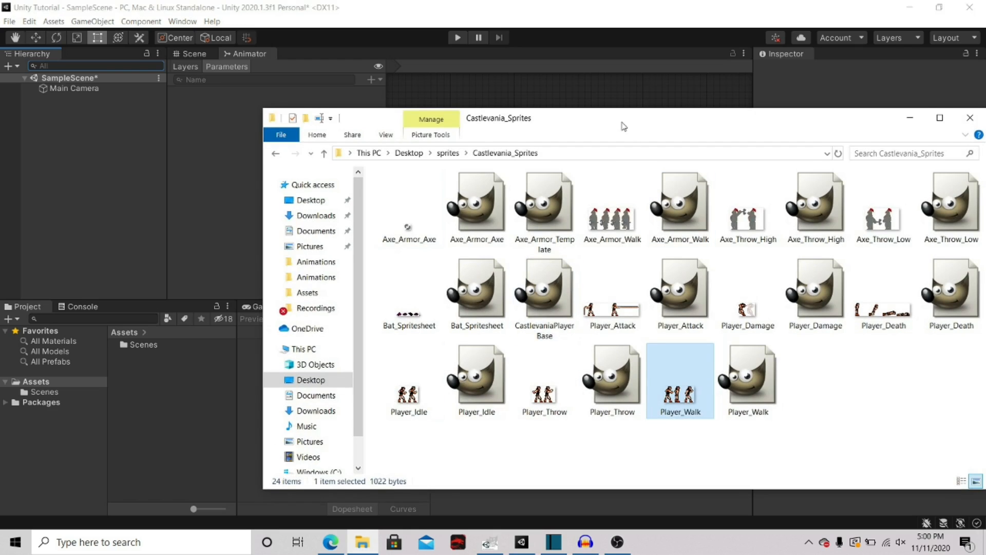
pyautogui.moveTo(623, 127); pyautogui.dragTo(584, 104)
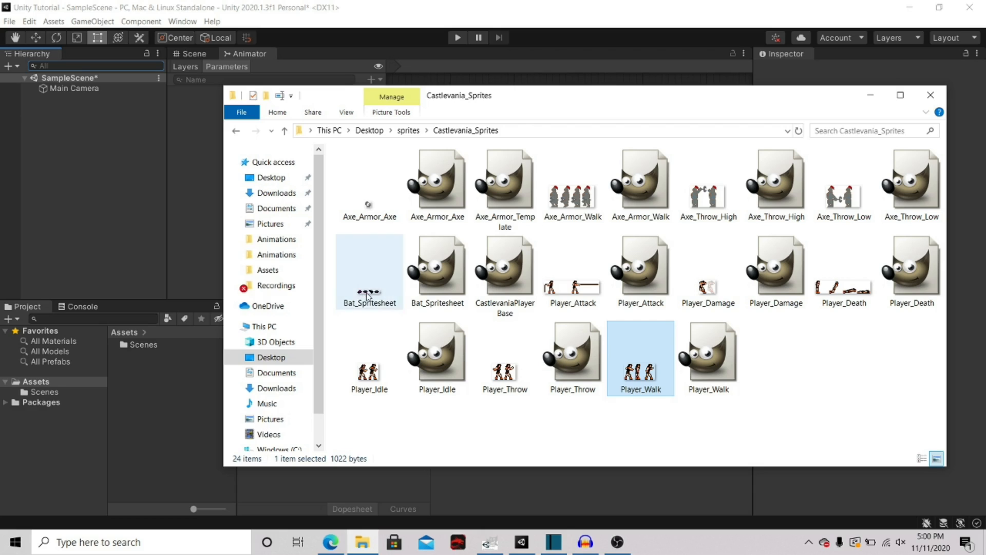
pyautogui.click(338, 263)
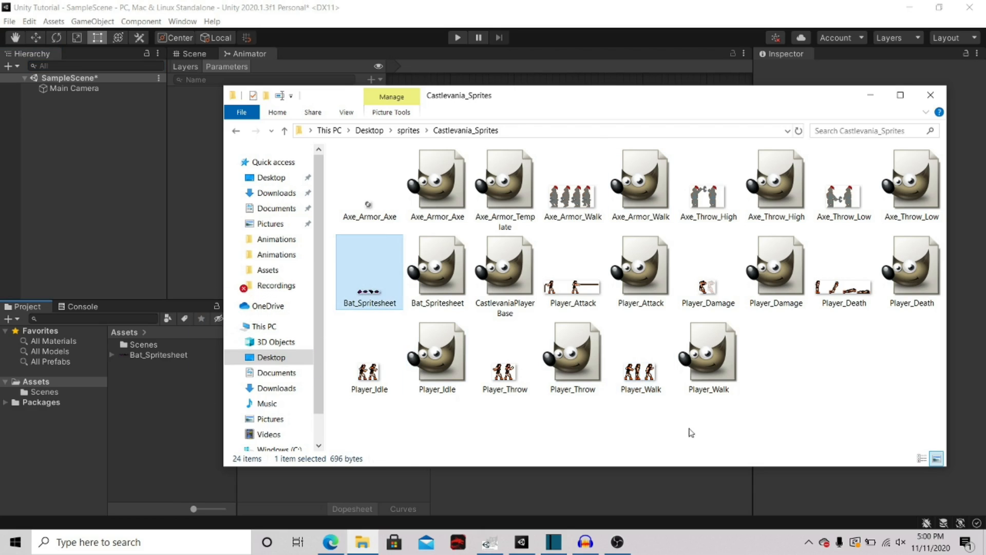
pyautogui.moveTo(639, 382); pyautogui.dragTo(166, 406)
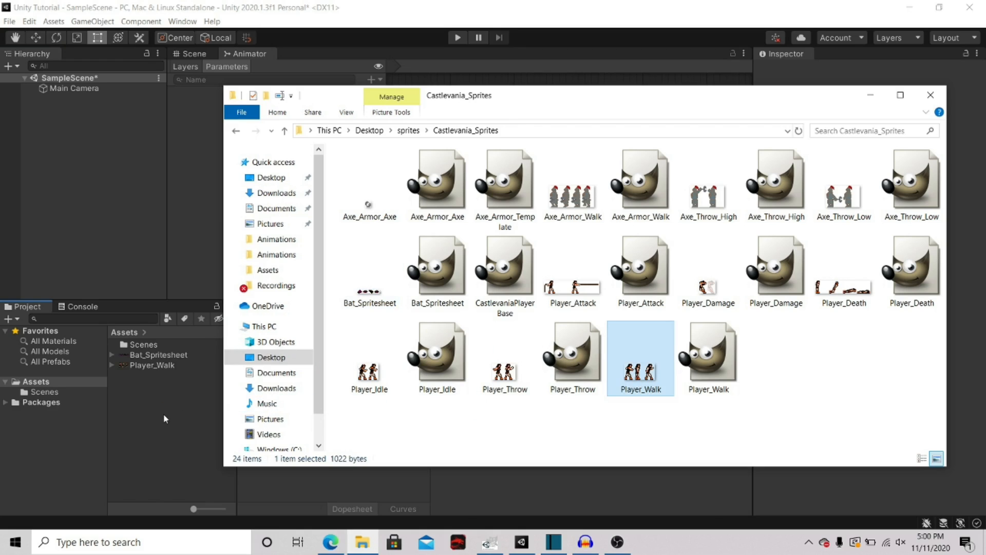
pyautogui.click(165, 417)
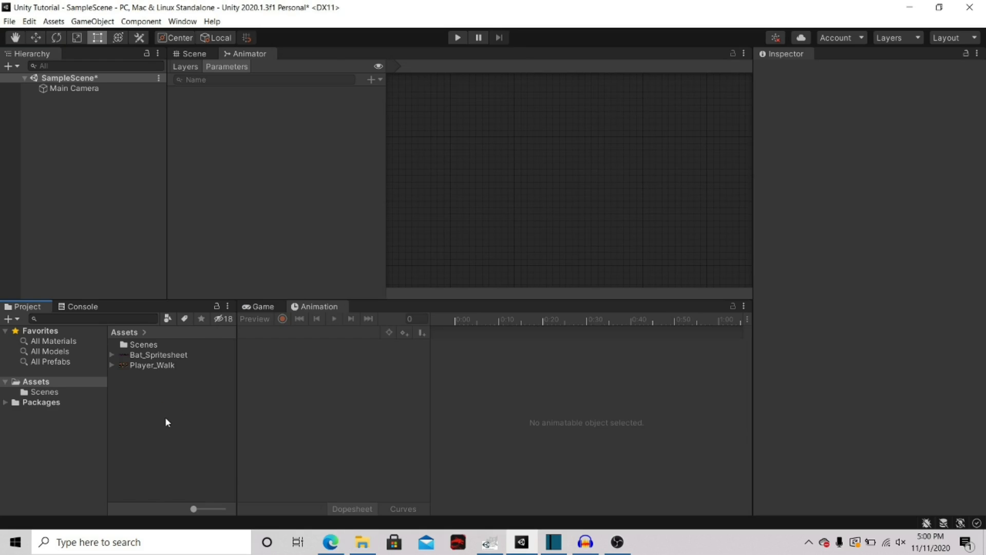
# Create a new folder named Sprites in Assets
pyautogui.rightClick(187, 393)
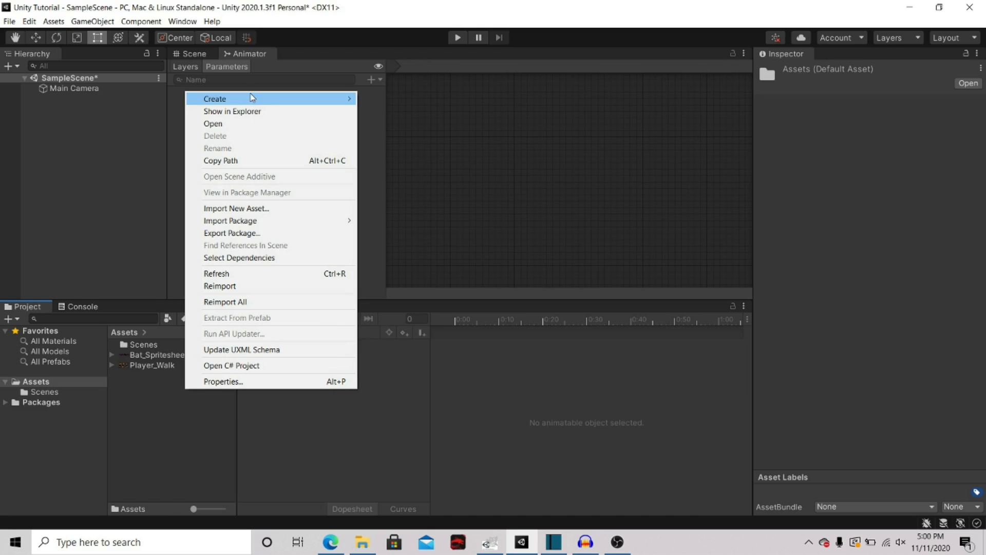
pyautogui.moveTo(319, 97)
pyautogui.click(435, 81)
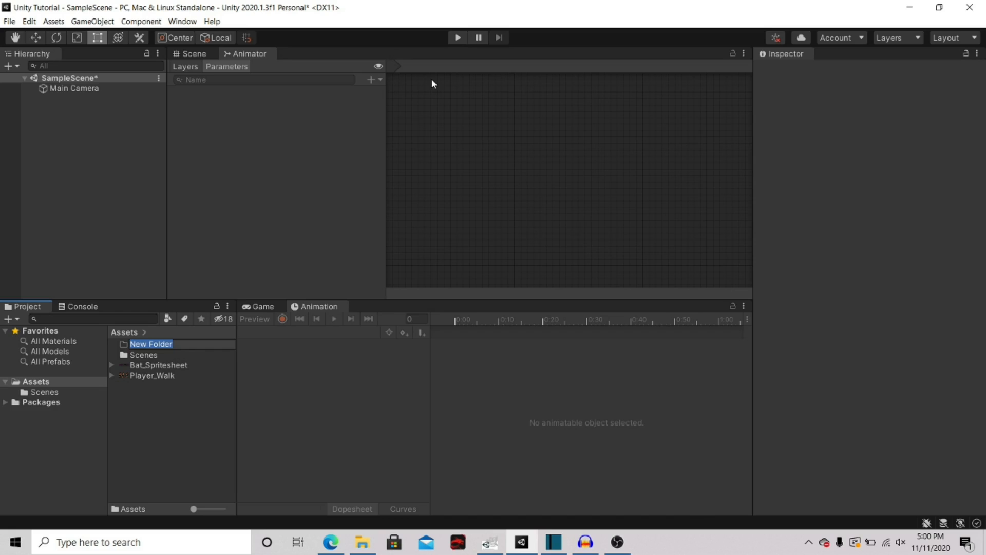
pyautogui.write('Sprites')
pyautogui.press('Return')
# Move Bat_Spritesheet and Player_Walk into the Sprites folder and open that folder
pyautogui.click(190, 364)
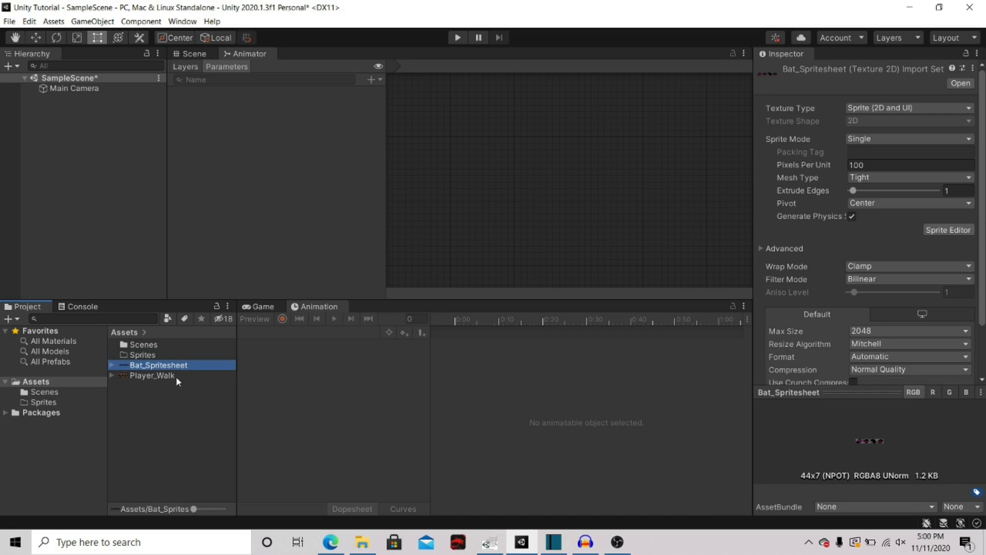
pyautogui.keyDown('shift'); pyautogui.click(176, 375); pyautogui.keyUp('shift')
pyautogui.moveTo(172, 375); pyautogui.dragTo(155, 353)
pyautogui.doubleClick(155, 353)
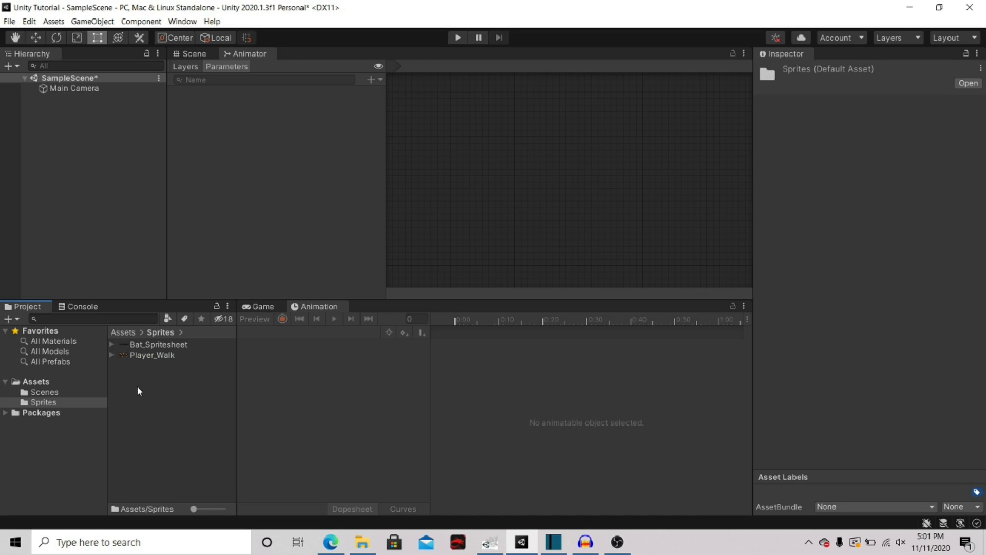
# Examine the sprite contained in the Bat_Spritesheet texture
pyautogui.click(112, 343)
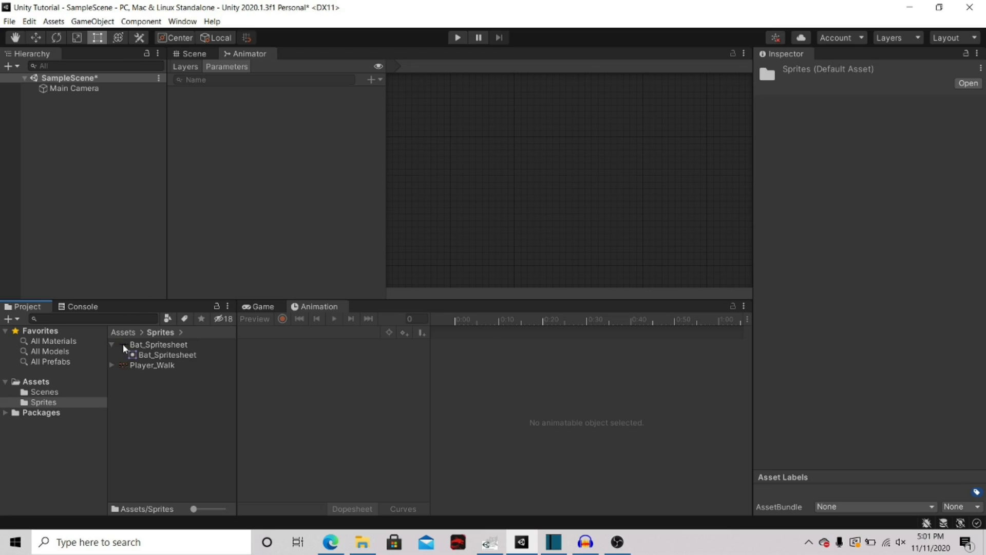
pyautogui.click(153, 356)
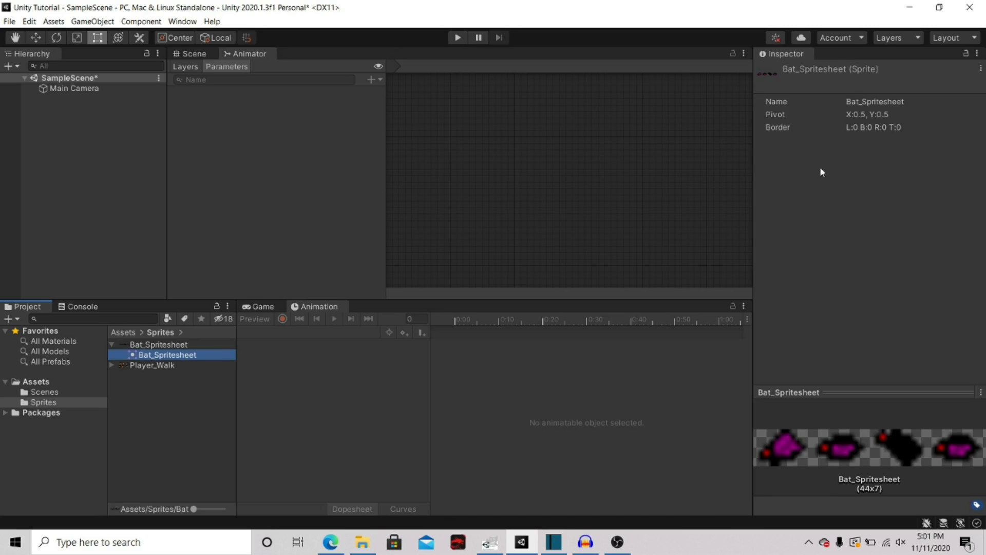
pyautogui.click(195, 396)
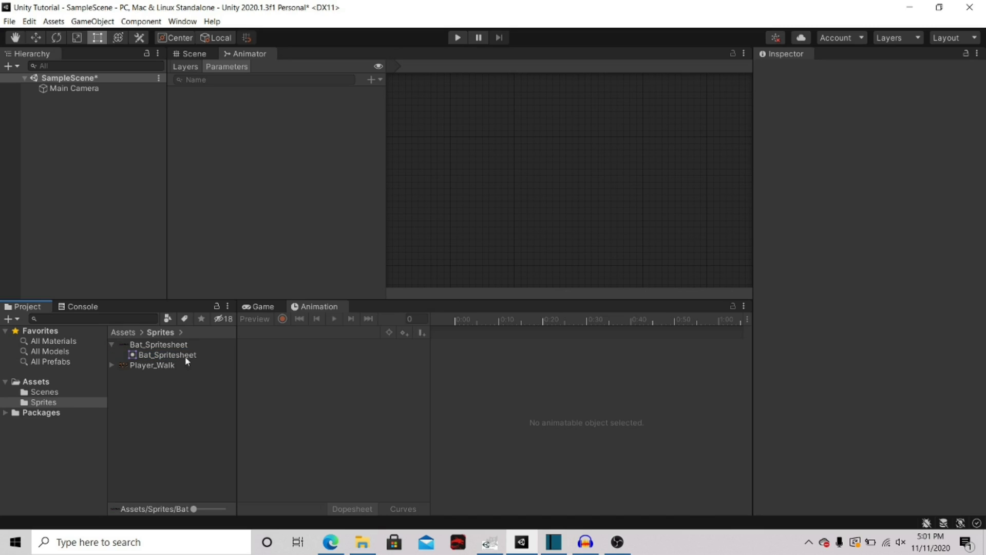
pyautogui.click(112, 344)
# Set the sprite mode of Bat_Spritesheet to Multiple, and open it in the Sprite Editor with the import settings applied
pyautogui.rightClick(144, 348)
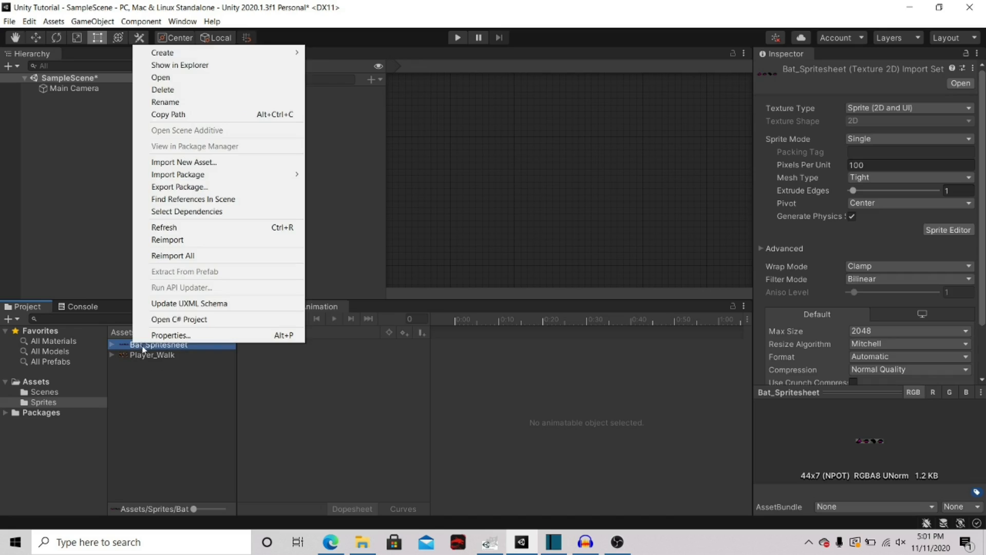
pyautogui.click(171, 395)
pyautogui.click(173, 345)
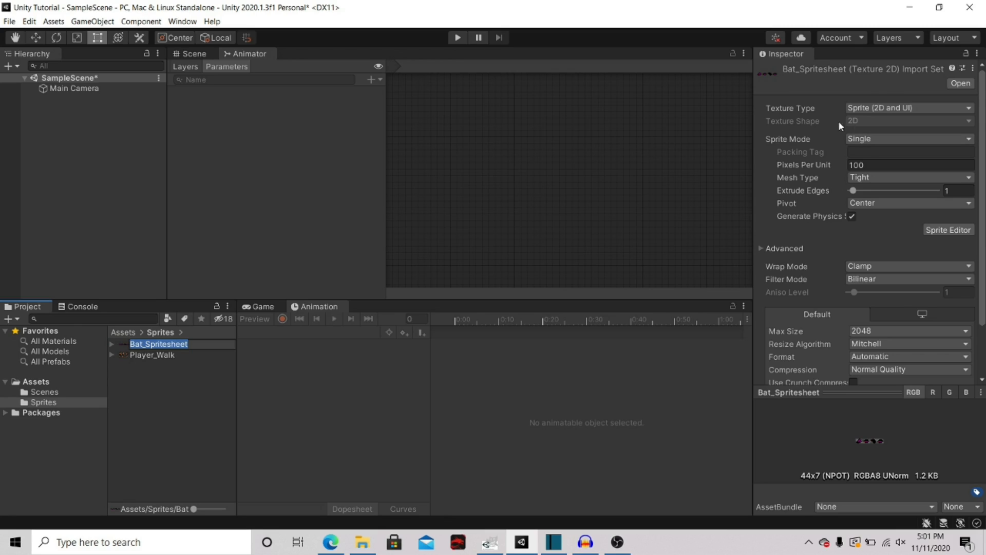
pyautogui.click(876, 138)
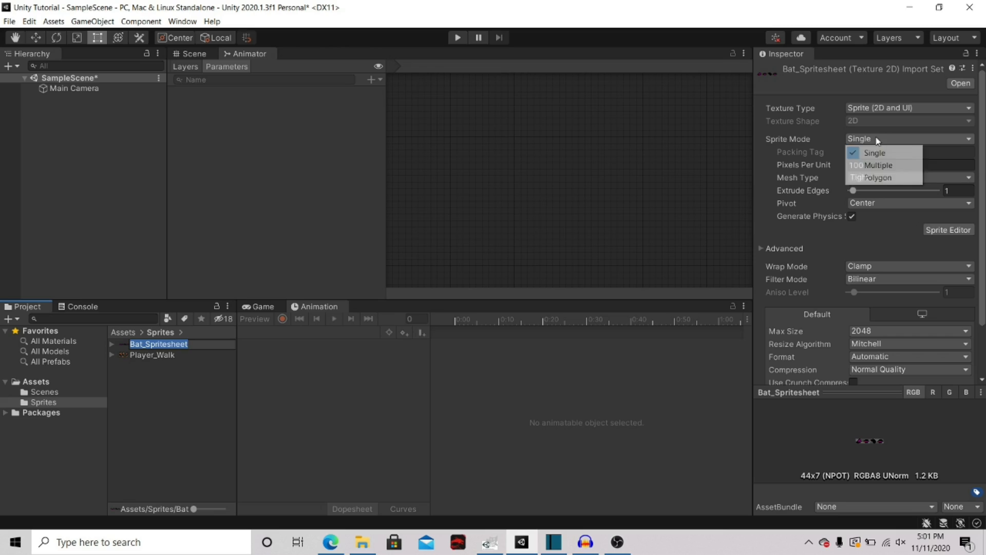
pyautogui.click(866, 165)
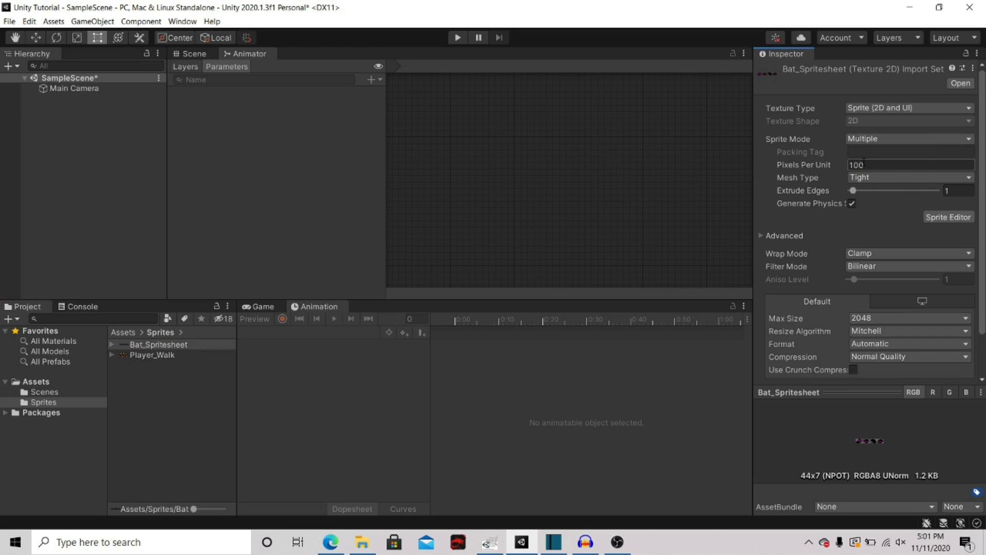
pyautogui.click(942, 218)
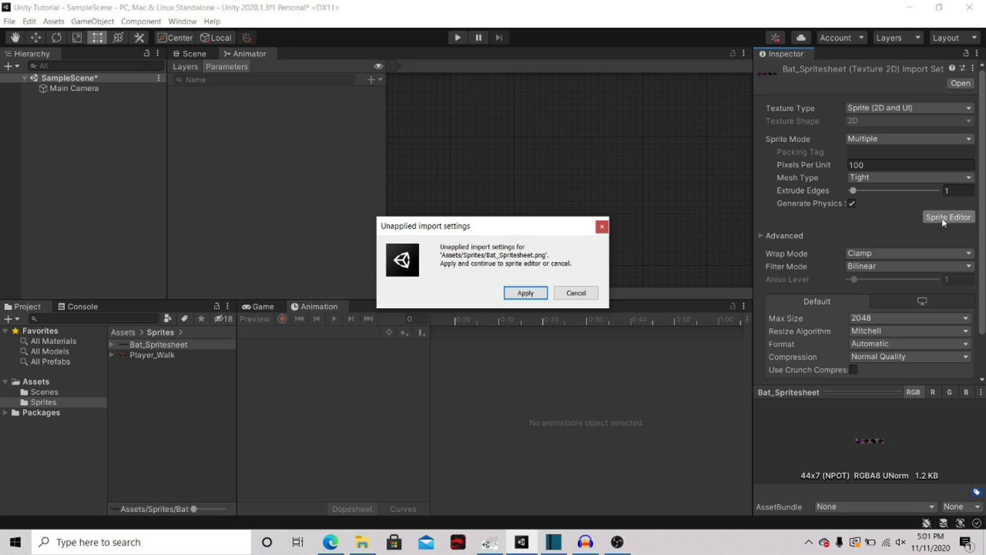
pyautogui.click(530, 293)
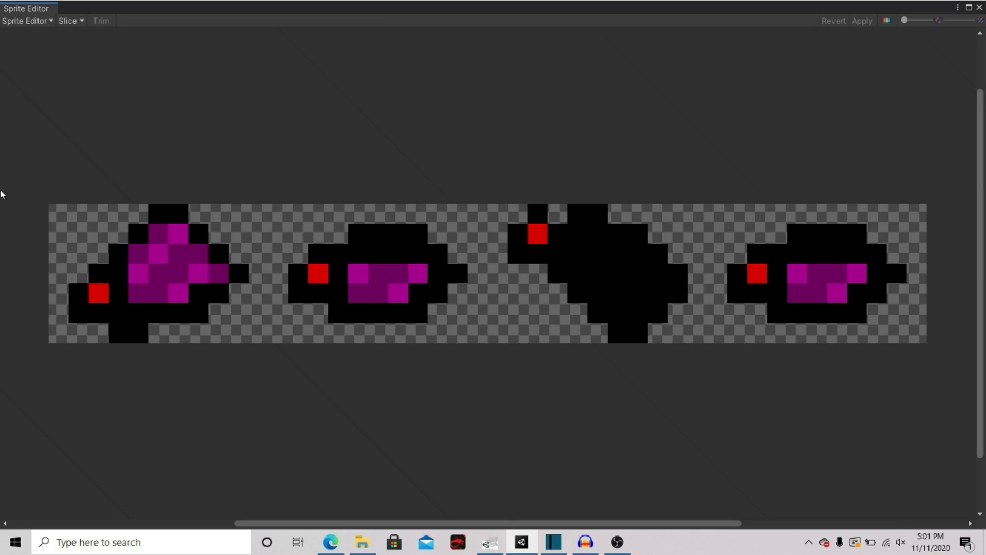
# Slice the bat sheet by cell size with a pixel size of 11 by 7, apply the slices and close the Sprite Editor
pyautogui.click(73, 20)
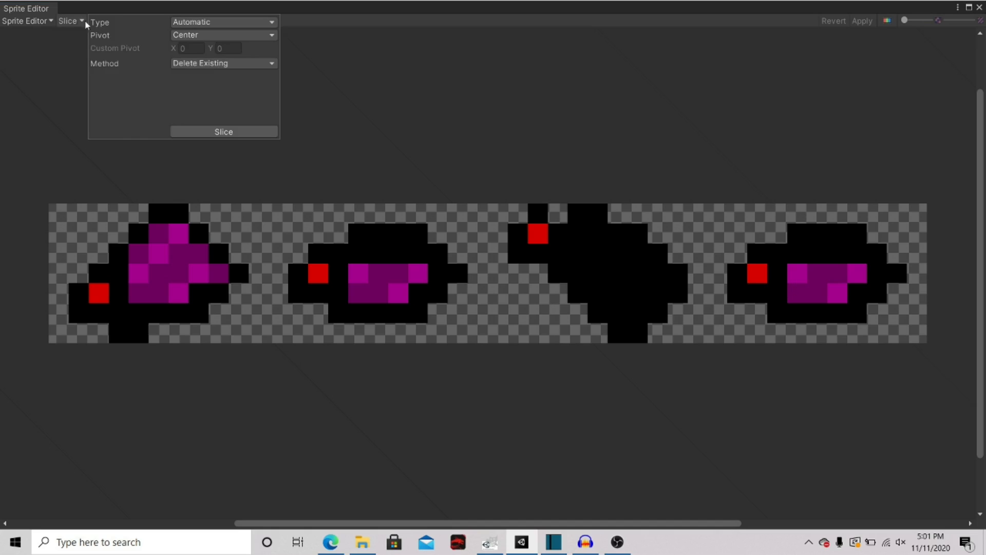
pyautogui.click(183, 24)
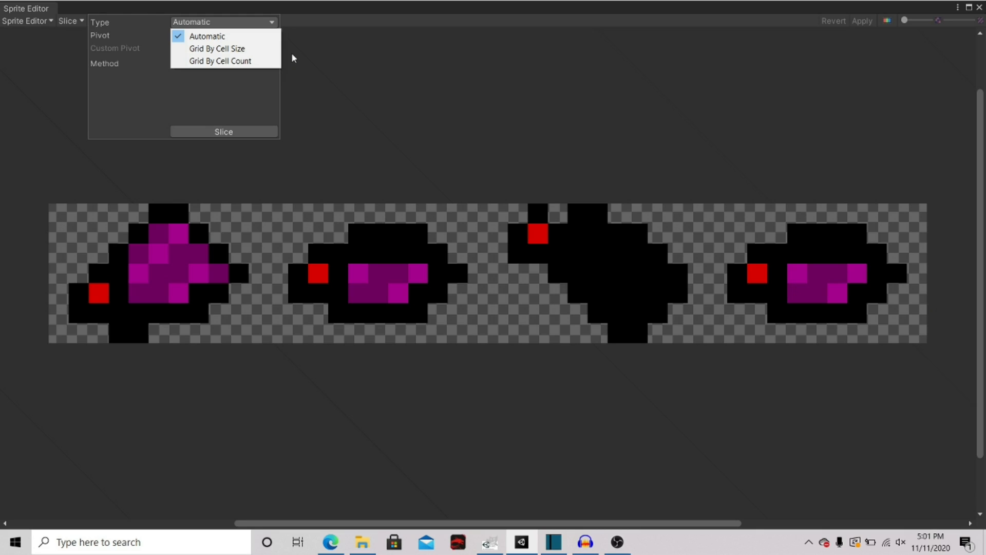
pyautogui.click(254, 50)
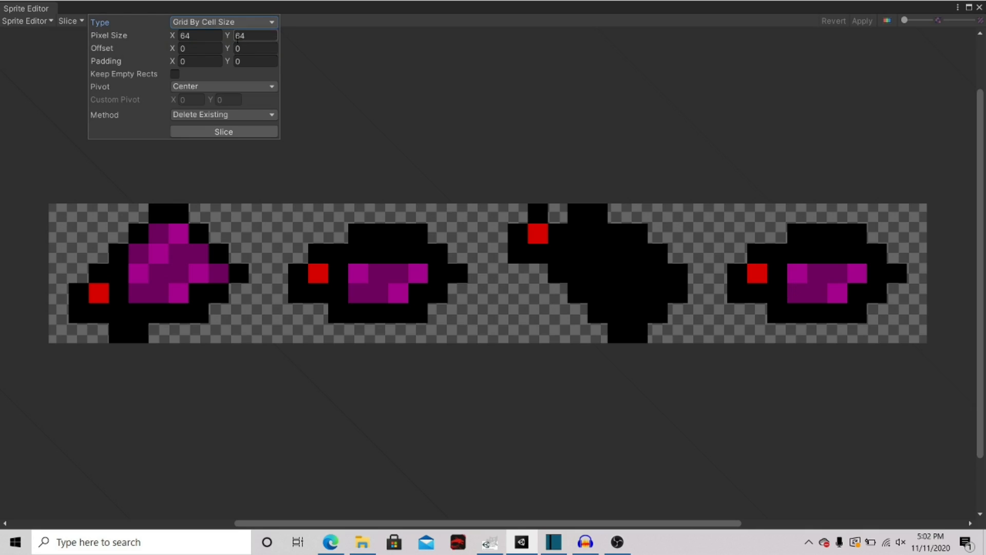
pyautogui.click(190, 38)
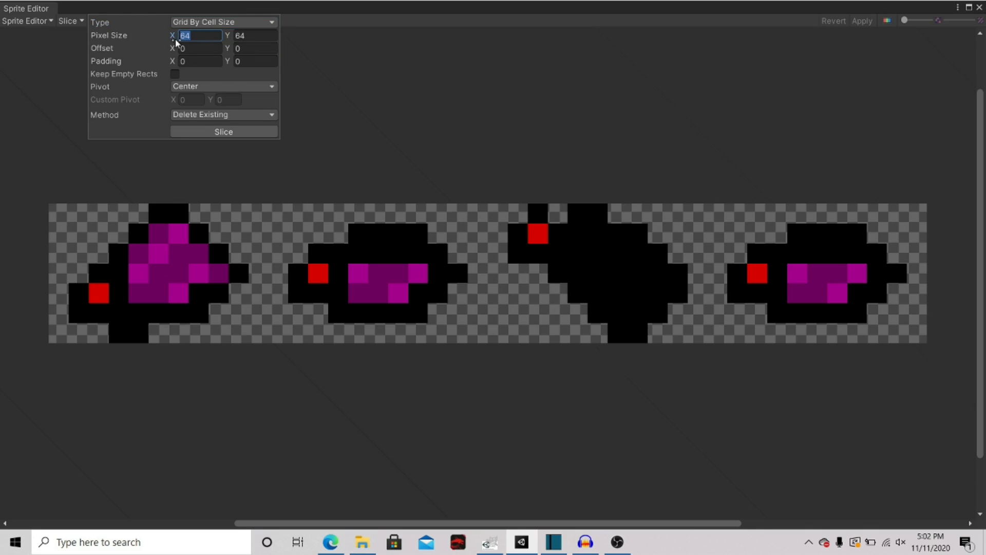
pyautogui.write('11')
pyautogui.click(209, 132)
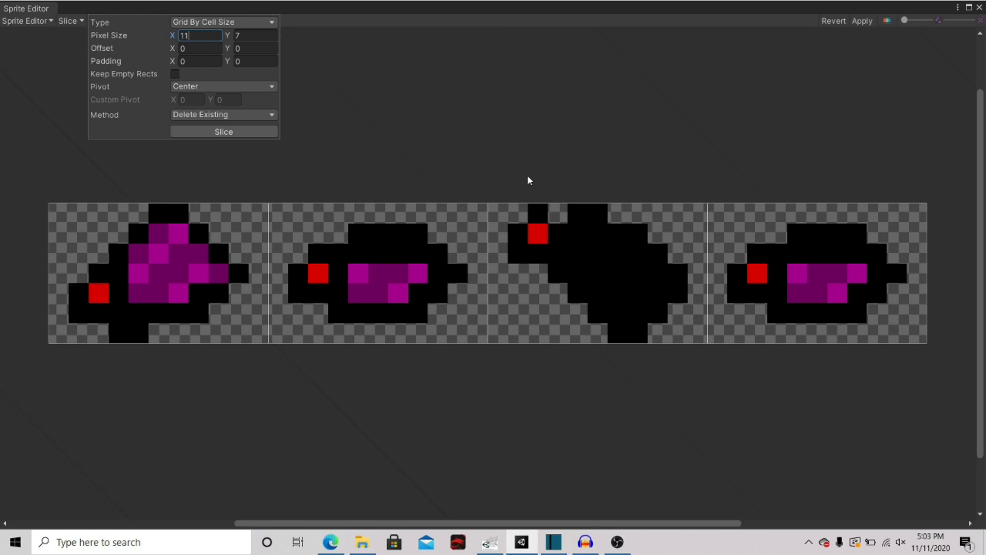
pyautogui.click(858, 22)
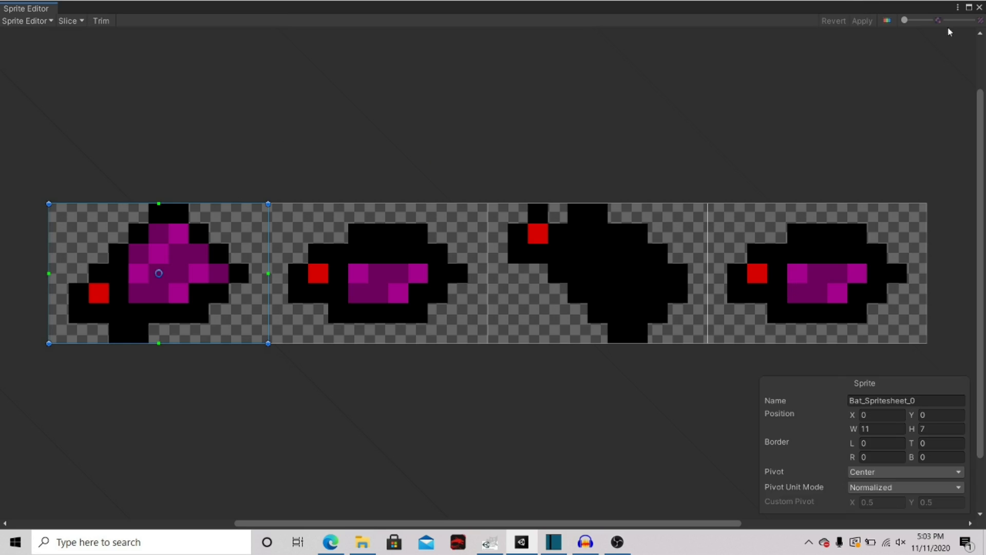
pyautogui.click(979, 8)
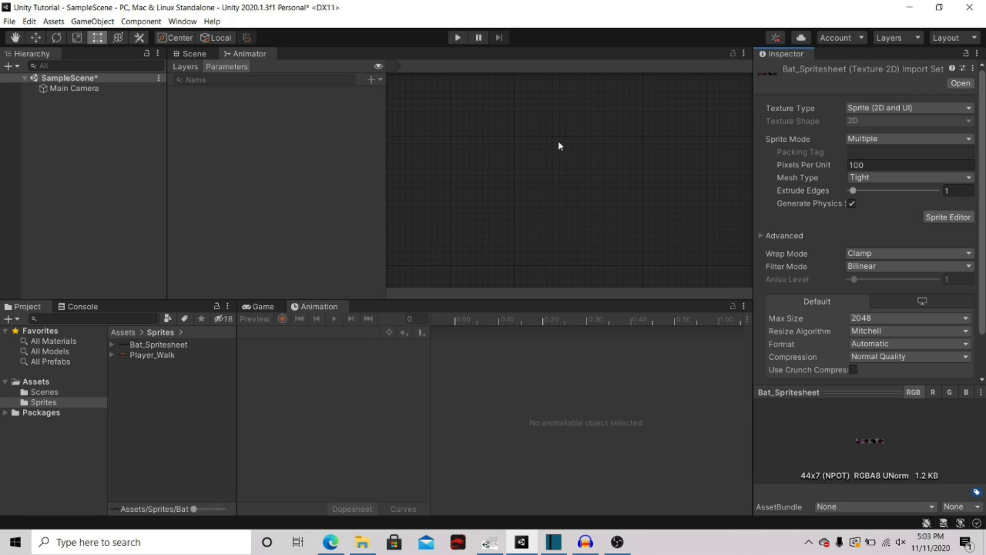
# Set the sprite mode of Player_Walk to Multiple, and open it in the Sprite Editor with the import settings applied
pyautogui.rightClick(156, 355)
pyautogui.press('Escape')
pyautogui.click(922, 138)
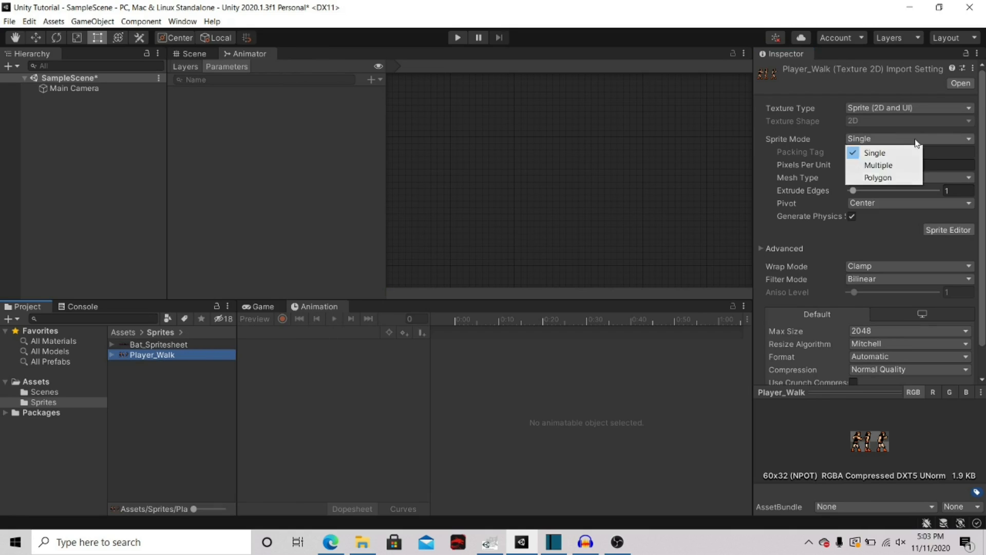
pyautogui.click(883, 163)
pyautogui.click(959, 218)
pyautogui.click(520, 292)
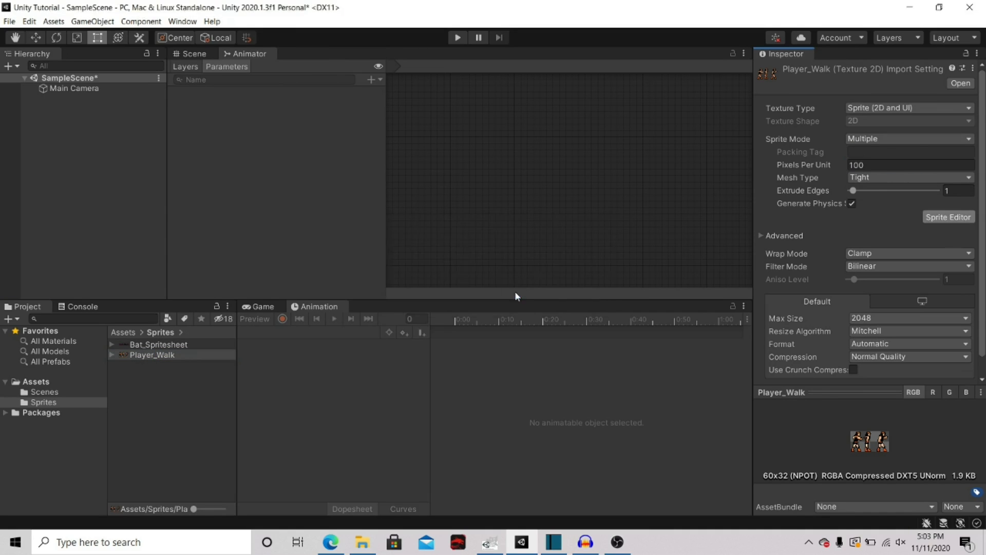
# Slice the player walk sheet by cell size with a pixel size of 20 by 66, apply the slices and close the Sprite Editor
pyautogui.click(68, 21)
pyautogui.click(194, 36)
pyautogui.write('20')
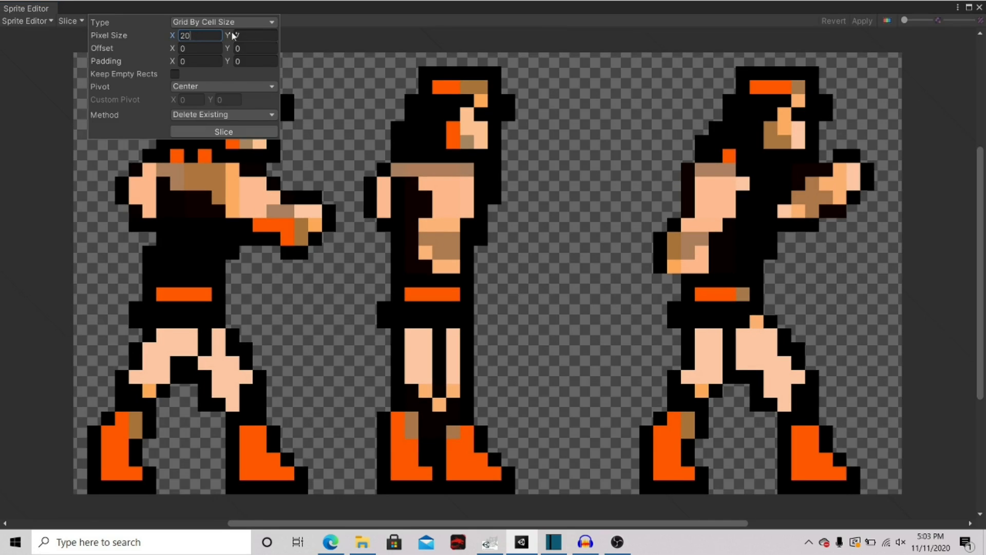
pyautogui.click(258, 34)
pyautogui.write('66')
pyautogui.click(198, 128)
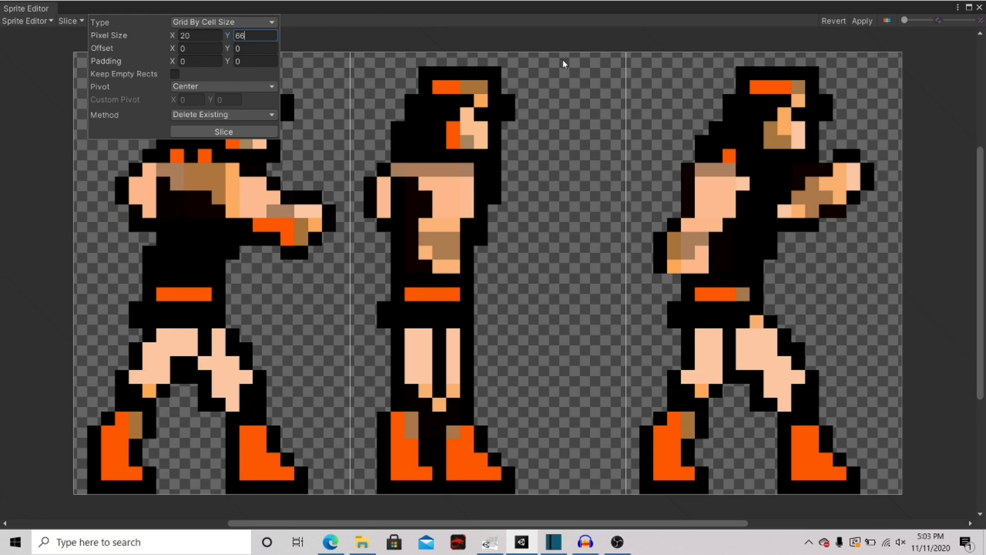
pyautogui.click(547, 49)
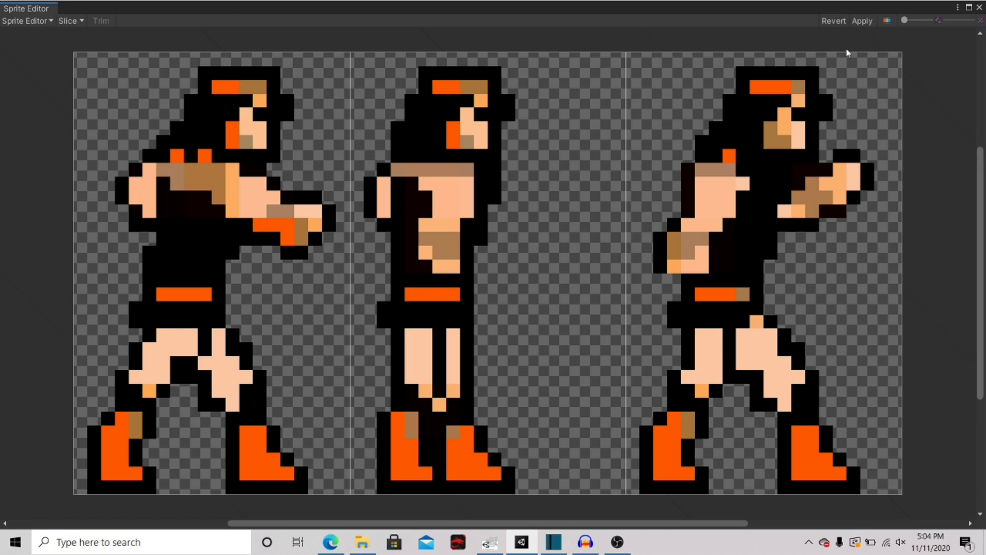
pyautogui.click(862, 21)
pyautogui.click(979, 7)
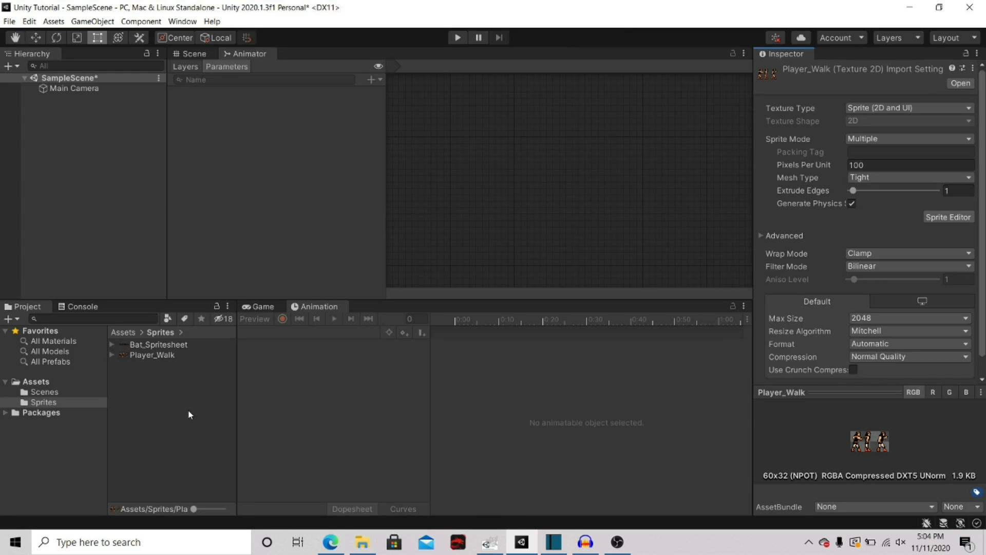
# Add Bat_Spritesheet to SampleScene as a game object and show it selected in the Scene view
pyautogui.click(179, 346)
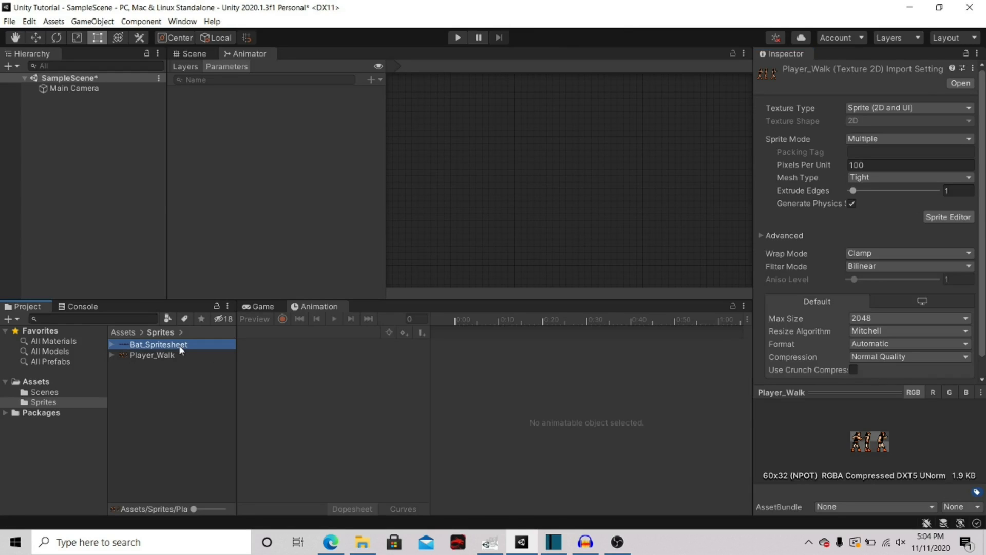
pyautogui.moveTo(181, 351); pyautogui.dragTo(70, 118)
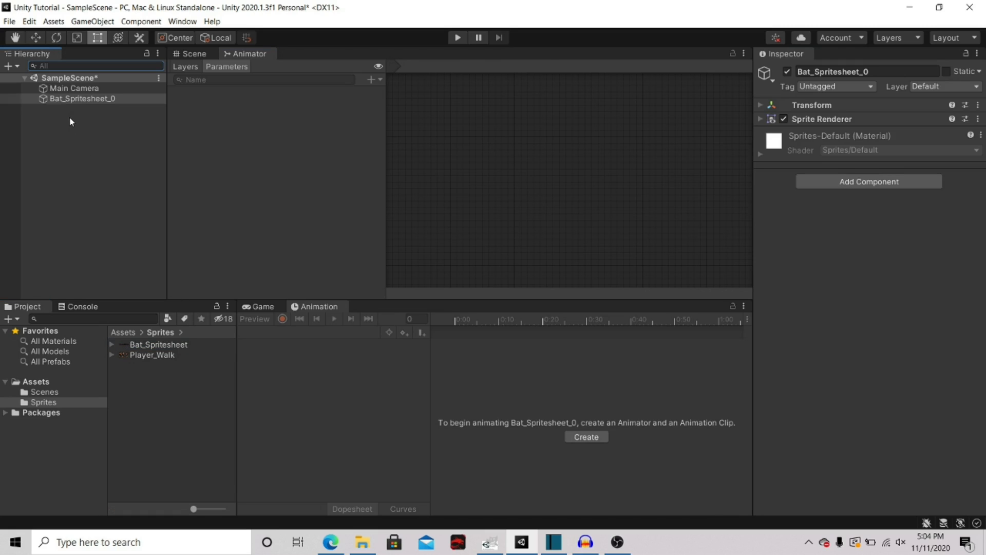
pyautogui.click(195, 54)
pyautogui.click(77, 99)
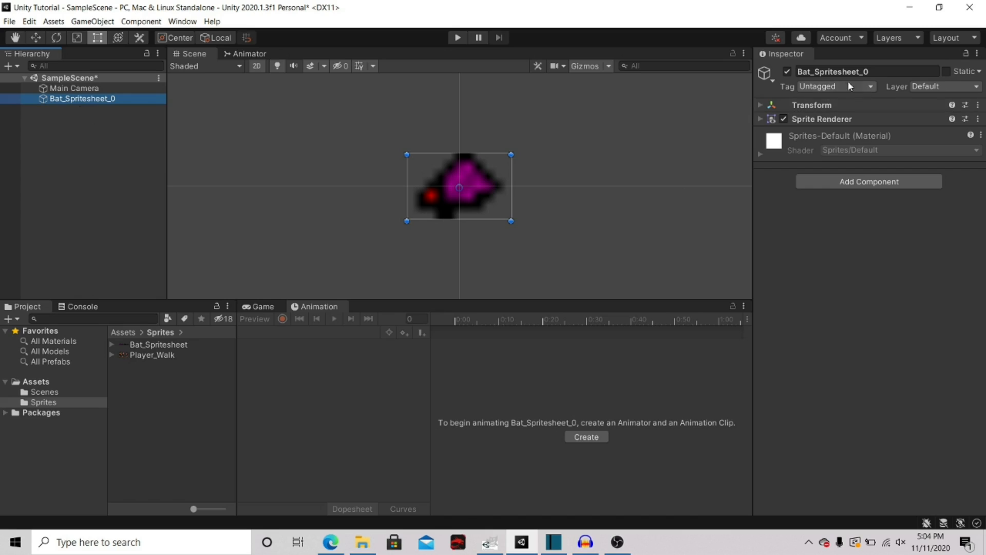
# Set the X and Y scale of the Bat_Spritesheet_0 object to 10 in its Transform
pyautogui.click(761, 106)
pyautogui.click(863, 148)
pyautogui.write('10')
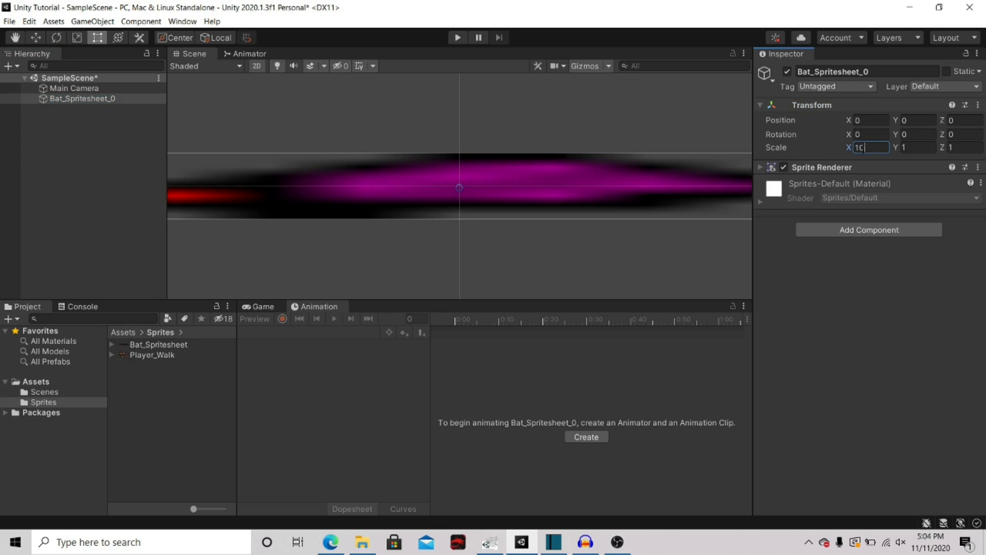
pyautogui.click(908, 148)
pyautogui.write('100')
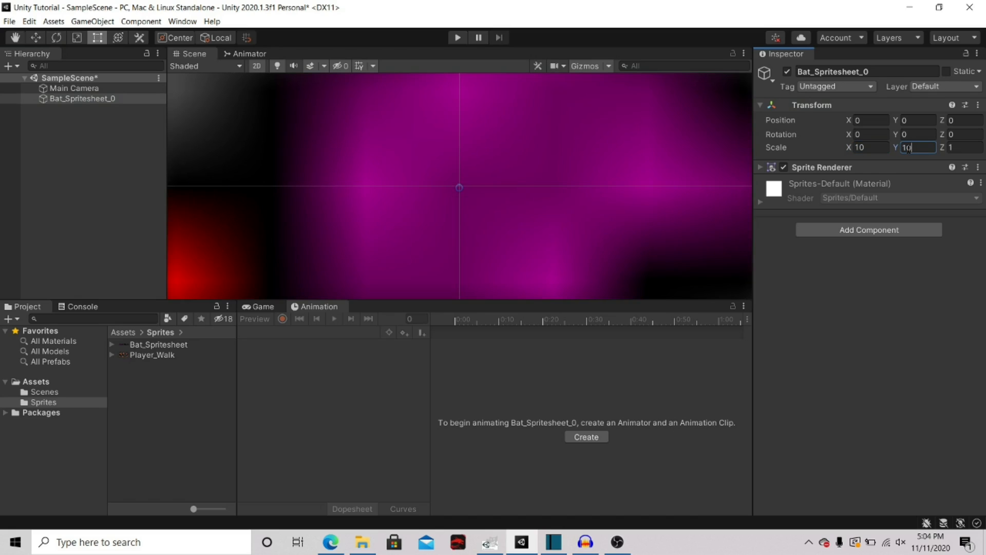
pyautogui.scroll(-8, 549, 199)
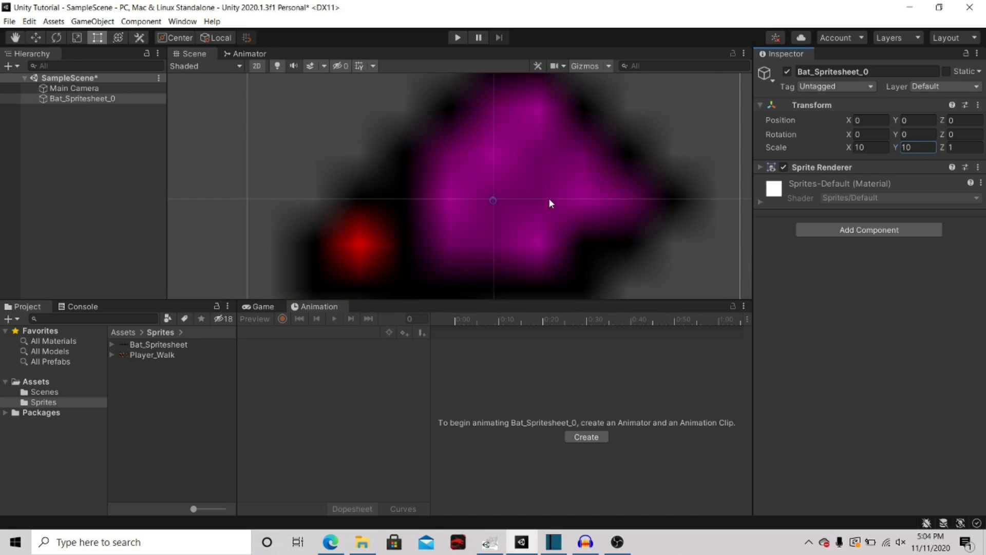
pyautogui.scroll(-2, 550, 199)
# Rename the Bat_Spritesheet_0 object as Bat and collapse its Transform settings
pyautogui.click(110, 98)
pyautogui.moveTo(871, 72); pyautogui.dragTo(814, 75)
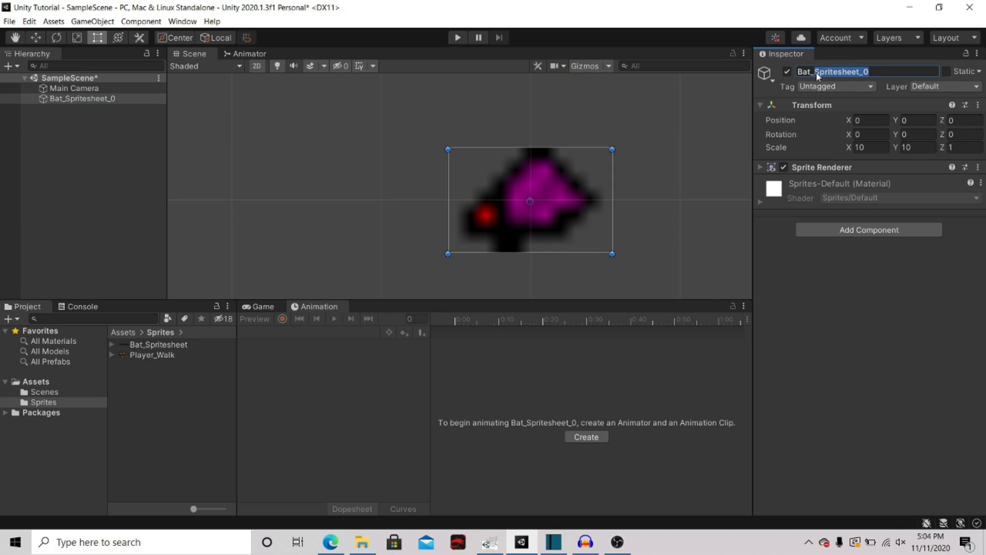
pyautogui.press('BackSpace')
pyautogui.press('BackSpace')
pyautogui.press('Return')
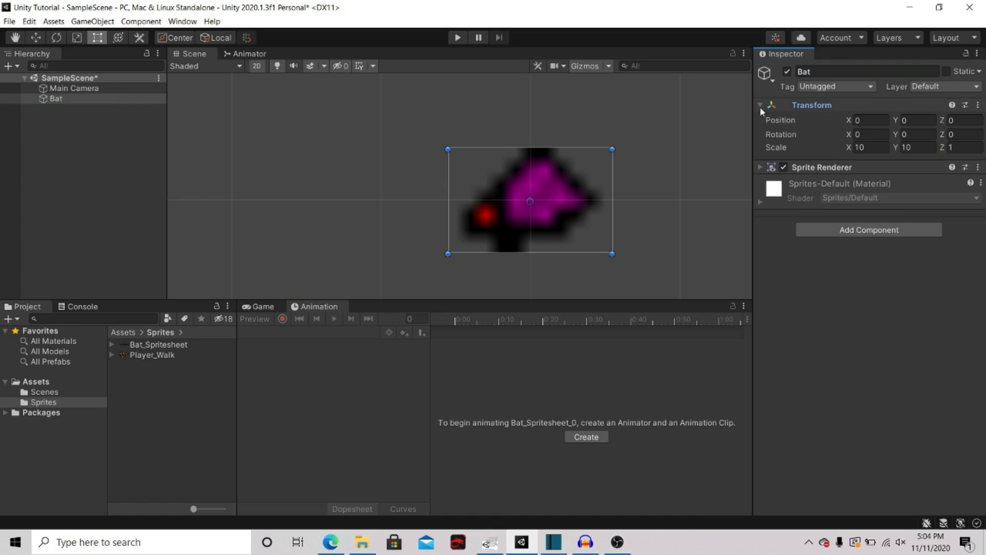
pyautogui.click(759, 106)
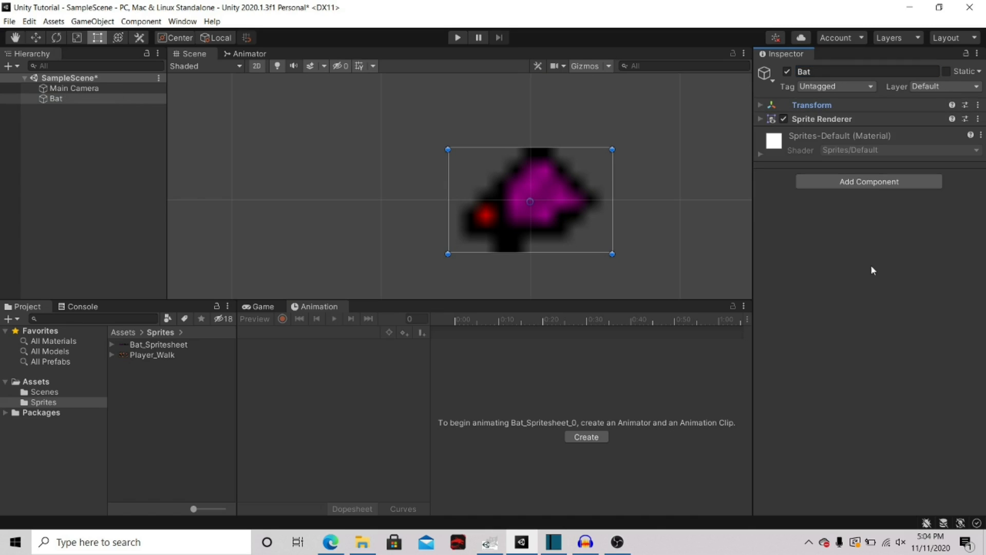
# Add an Animator component to the Bat object and expand its settings to reach the Controller property
pyautogui.click(886, 180)
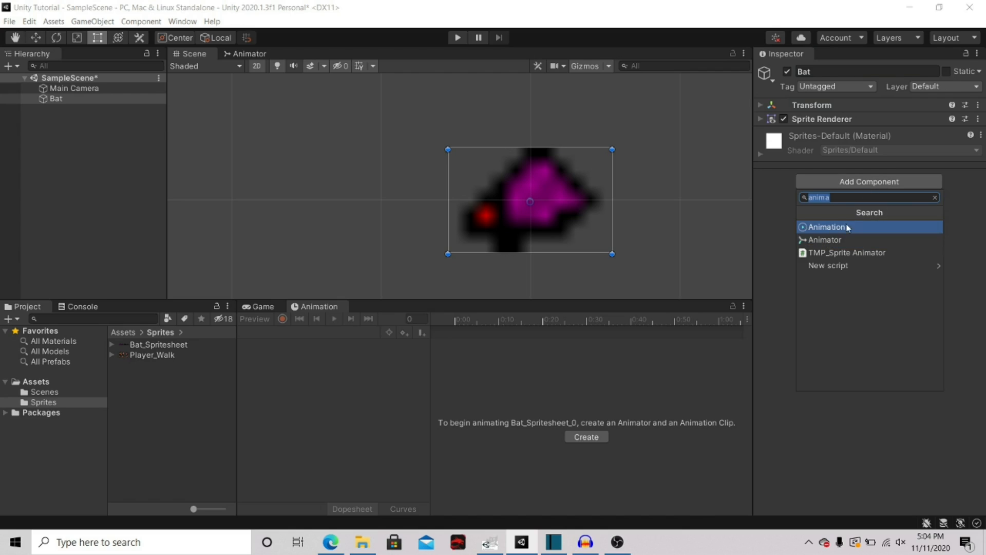
pyautogui.click(820, 246)
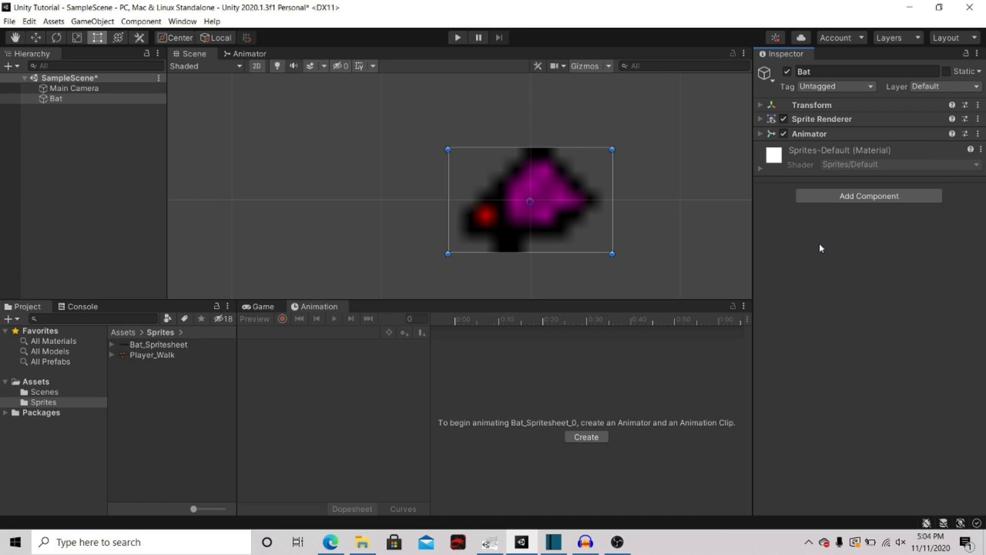
pyautogui.click(761, 132)
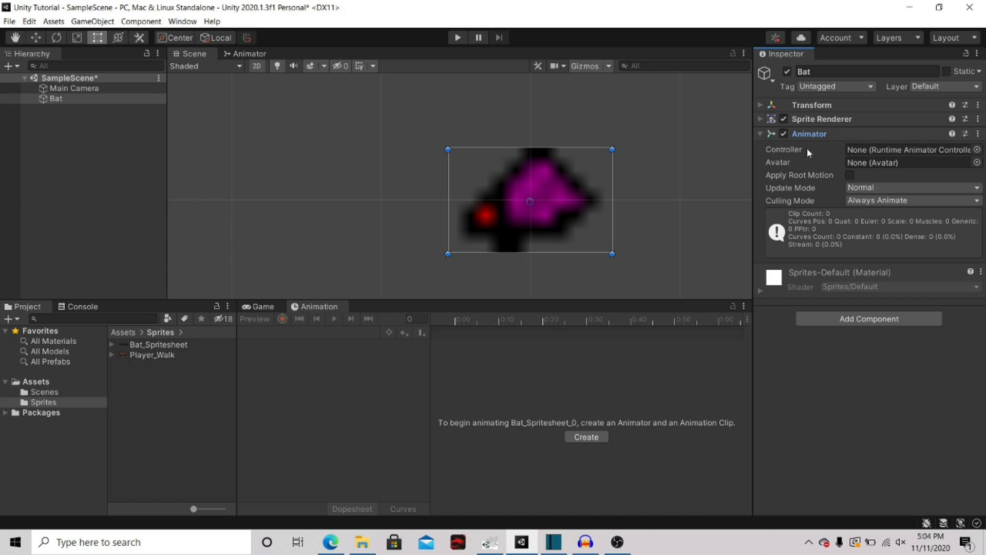
pyautogui.click(884, 149)
# Create a folder named Animations in the project's Assets folder
pyautogui.click(37, 382)
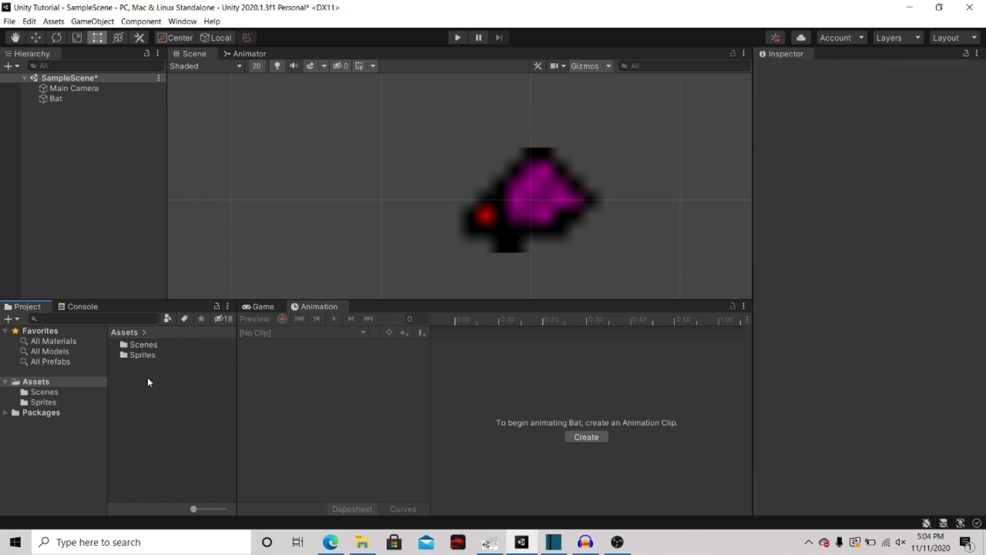
pyautogui.rightClick(146, 377)
pyautogui.moveTo(205, 91)
pyautogui.click(363, 77)
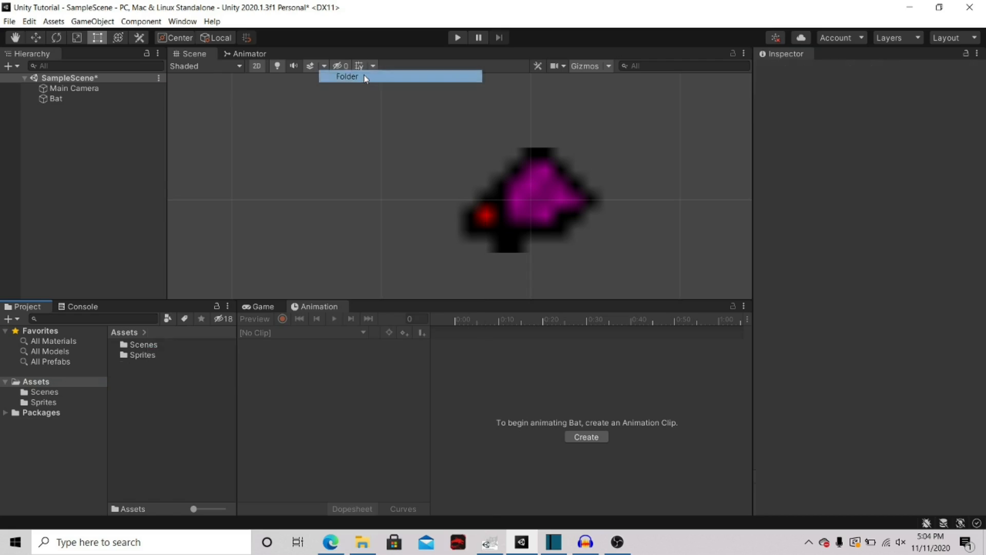
pyautogui.write('Animations')
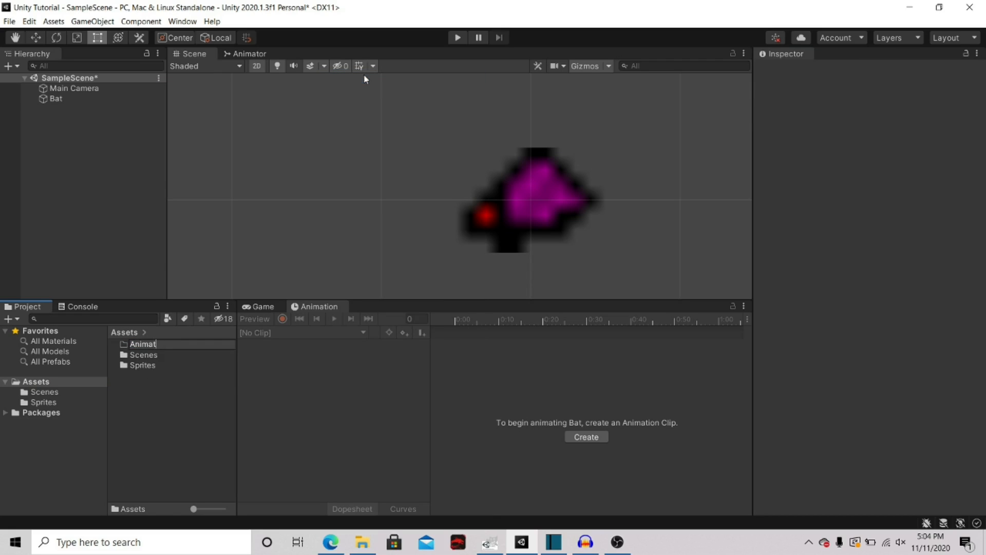
pyautogui.press('Return')
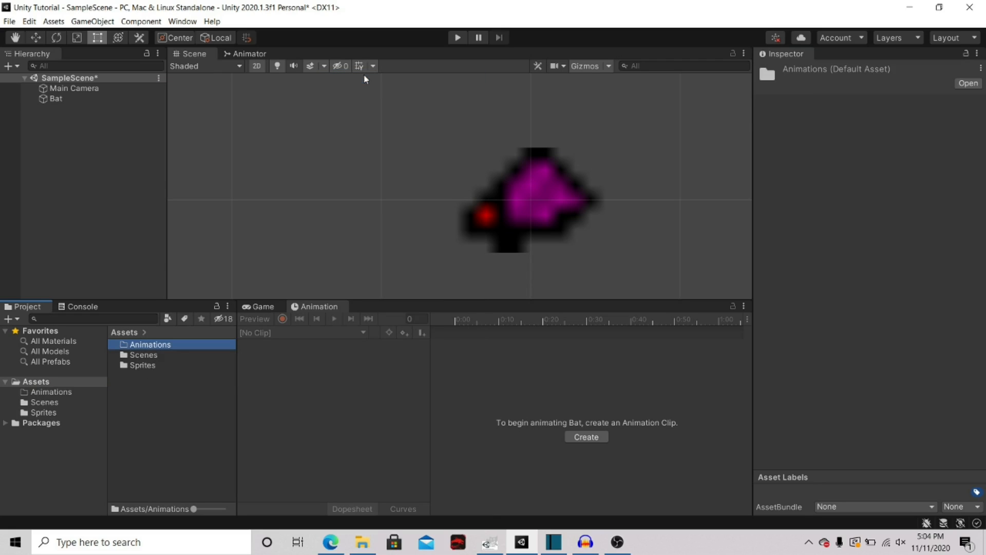
# Create an Animator Controller named Bat in the Animations folder and assign it to the Bat object's Animator component
pyautogui.doubleClick(149, 345)
pyautogui.rightClick(162, 358)
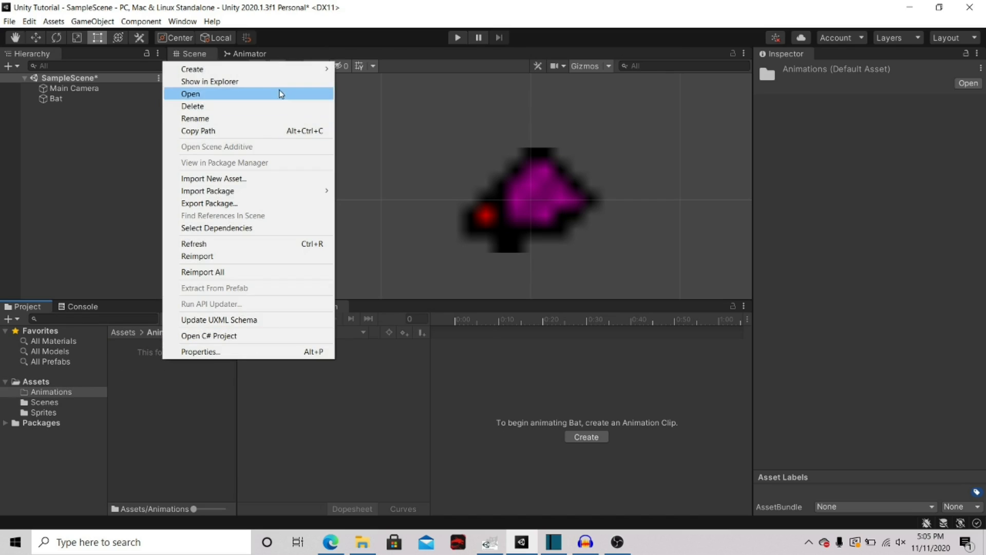
pyautogui.moveTo(258, 68)
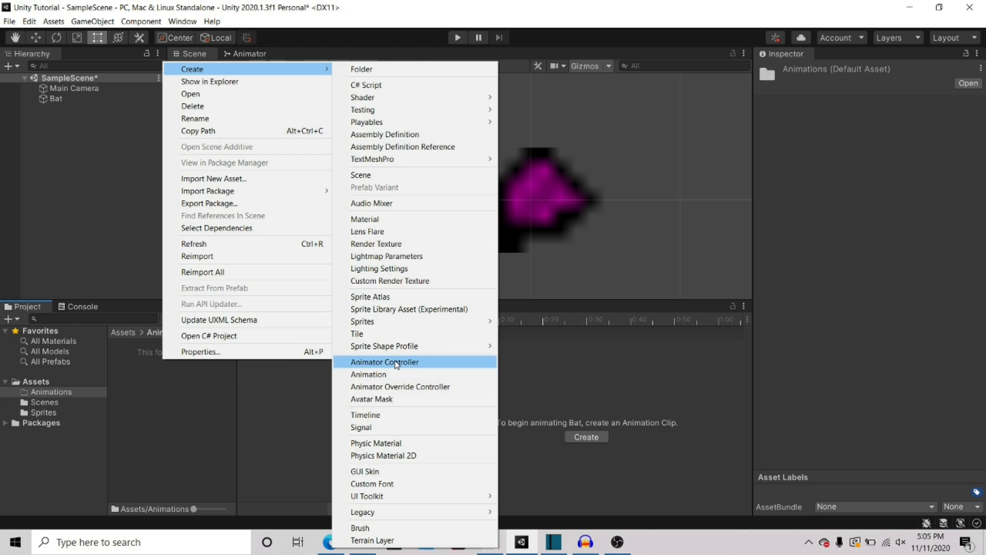
pyautogui.click(389, 362)
pyautogui.write('Bat')
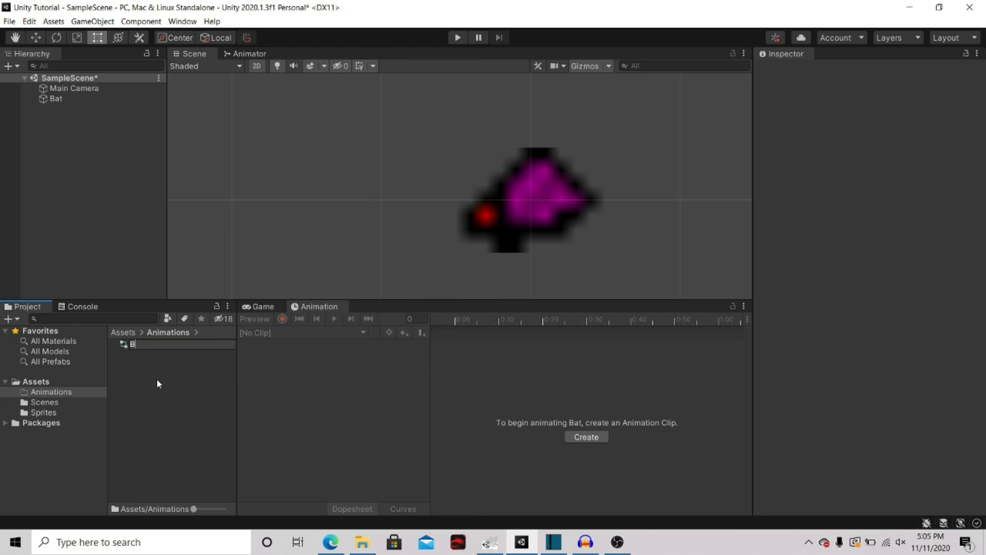
pyautogui.press('Return')
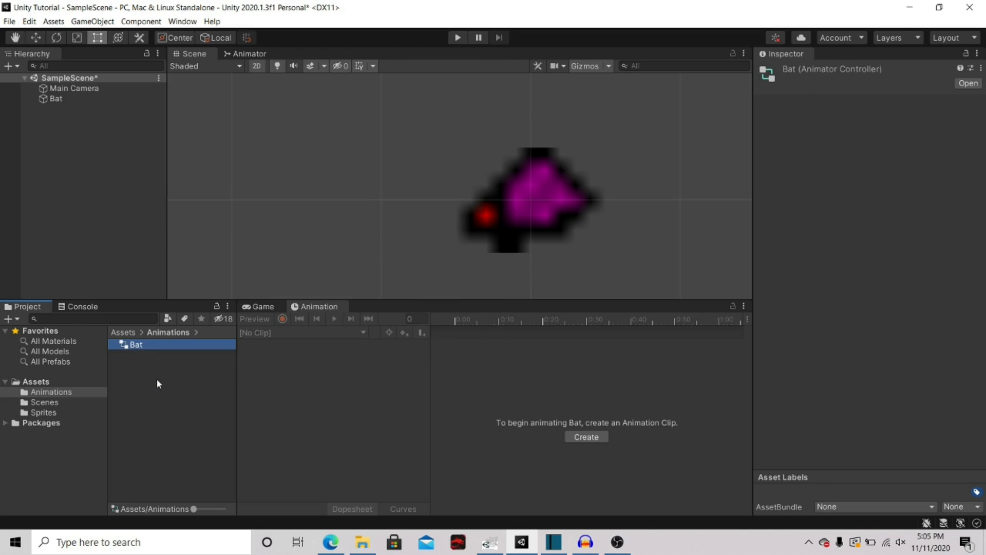
pyautogui.click(71, 100)
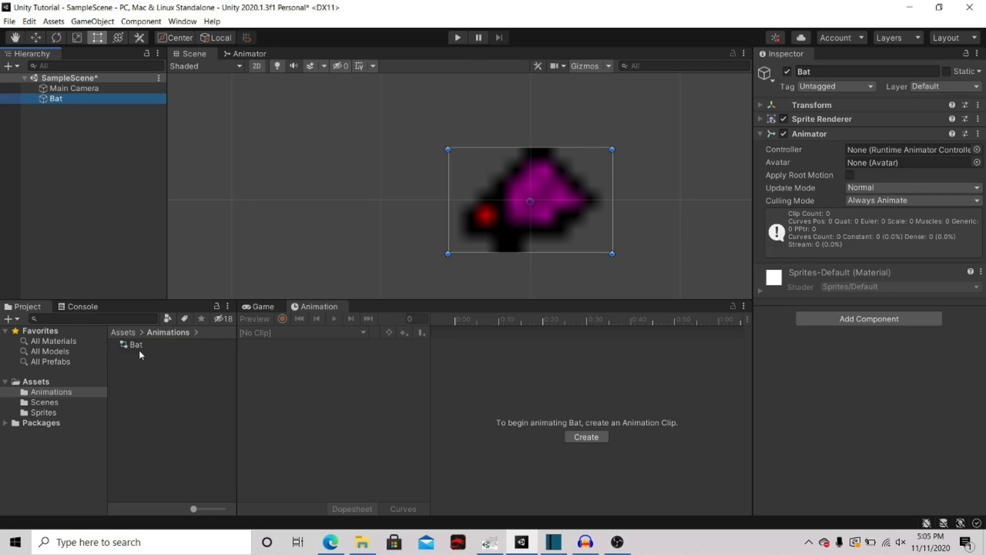
pyautogui.moveTo(131, 346); pyautogui.dragTo(883, 150)
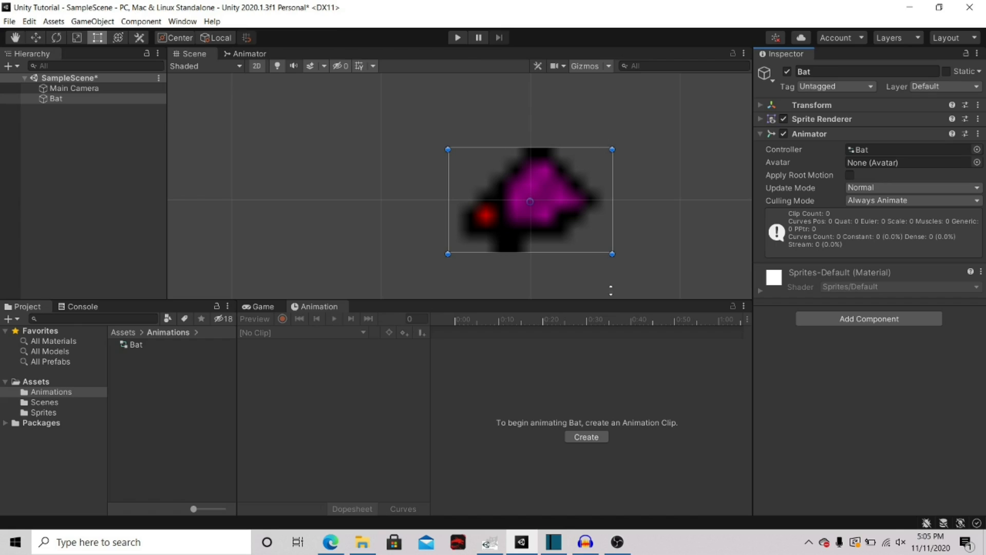
# Show the Bat controller's state graph in the Animator window with the Animation window active
pyautogui.click(181, 22)
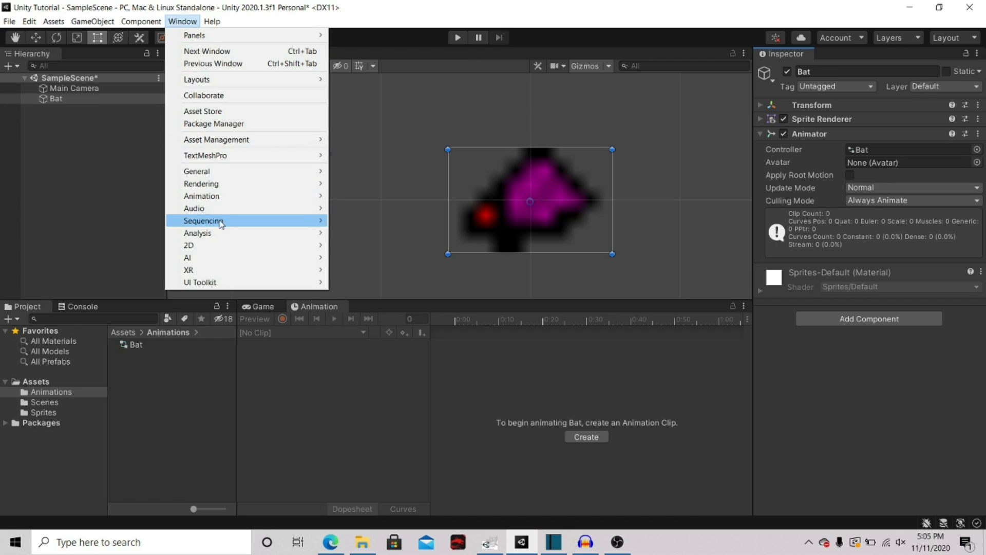
pyautogui.moveTo(239, 197)
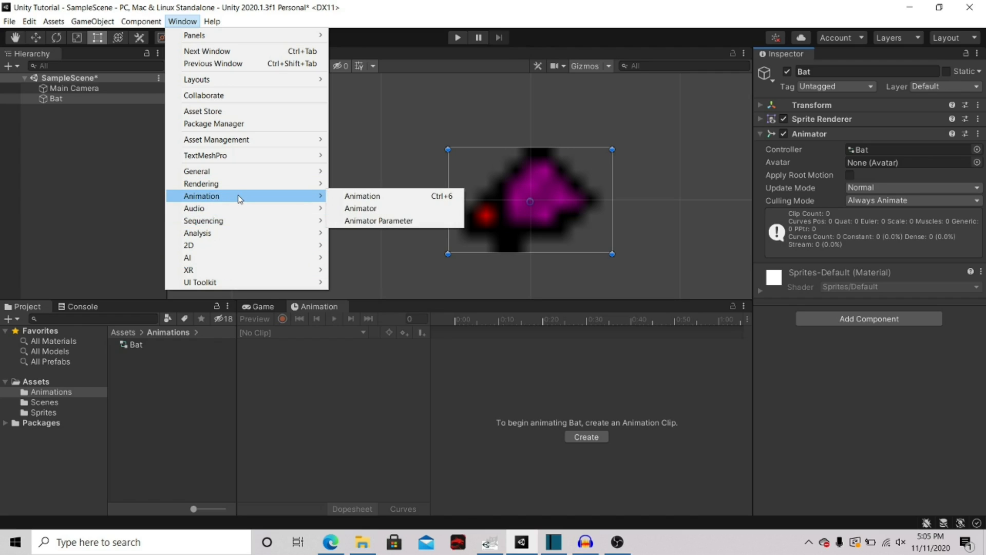
pyautogui.click(350, 58)
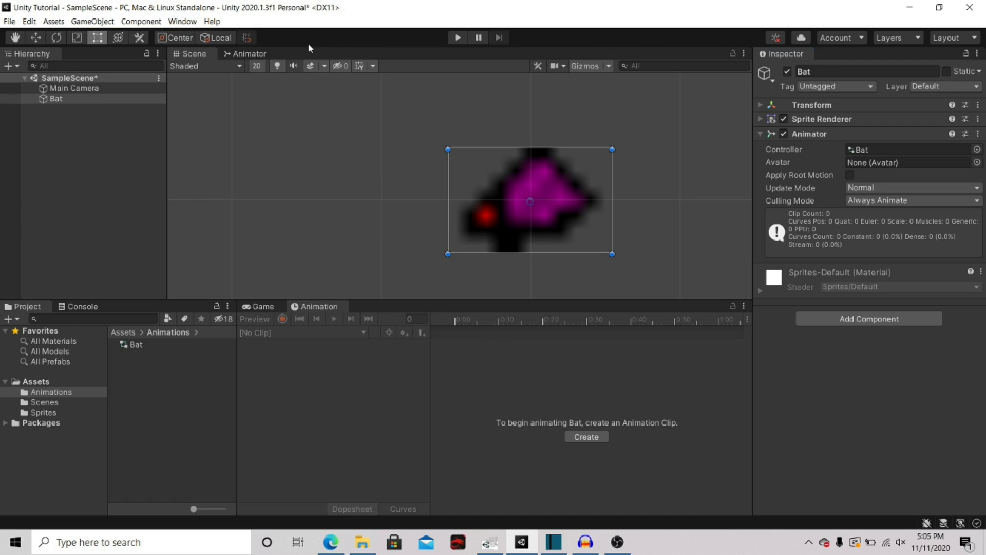
pyautogui.click(250, 53)
pyautogui.click(309, 306)
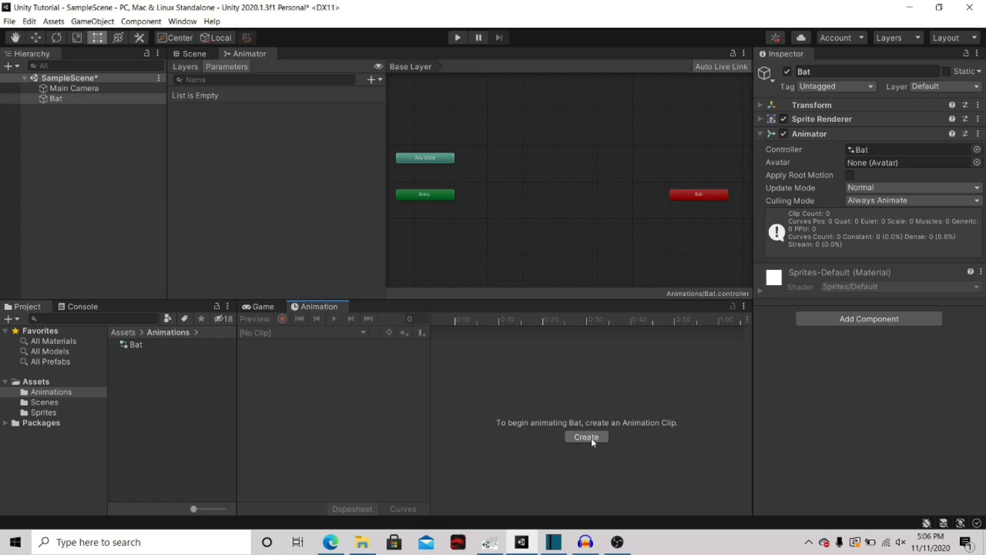
# Create an animation clip named bat for the Bat object and save it in the Animations folder
pyautogui.click(60, 99)
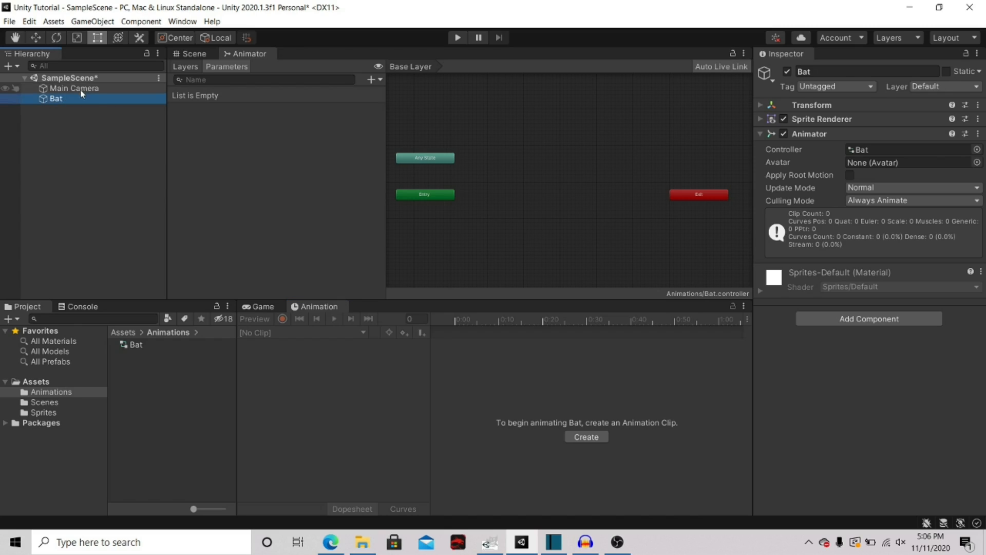
pyautogui.click(80, 90)
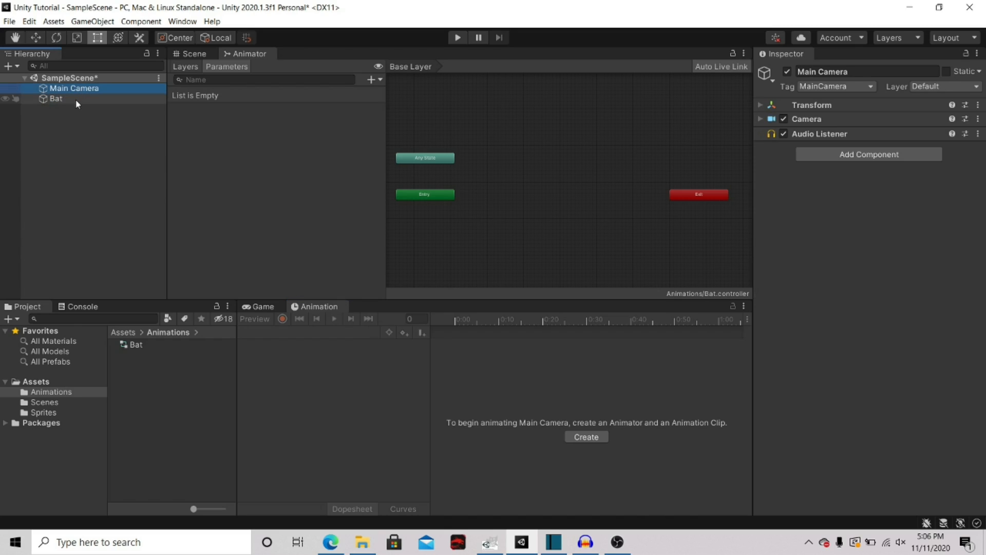
pyautogui.click(76, 99)
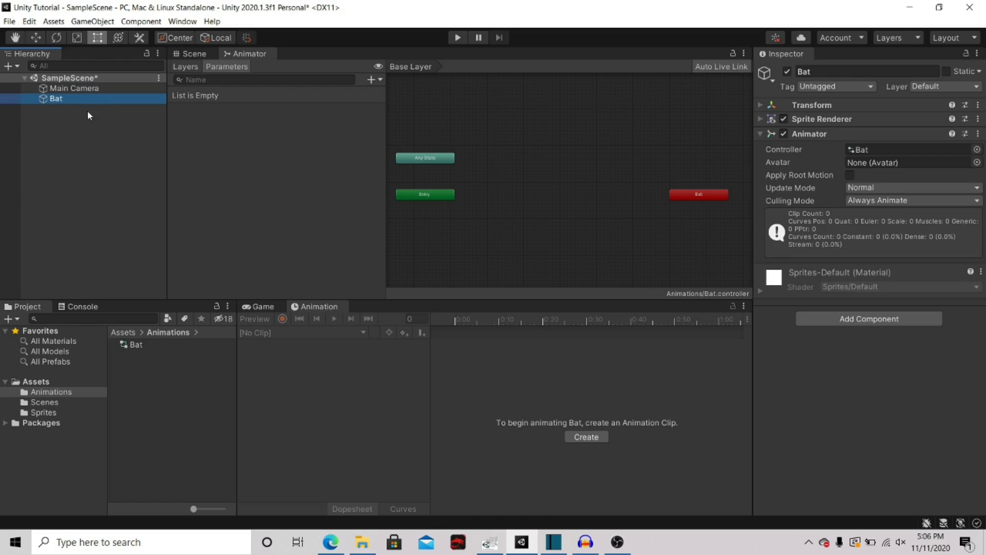
pyautogui.click(586, 437)
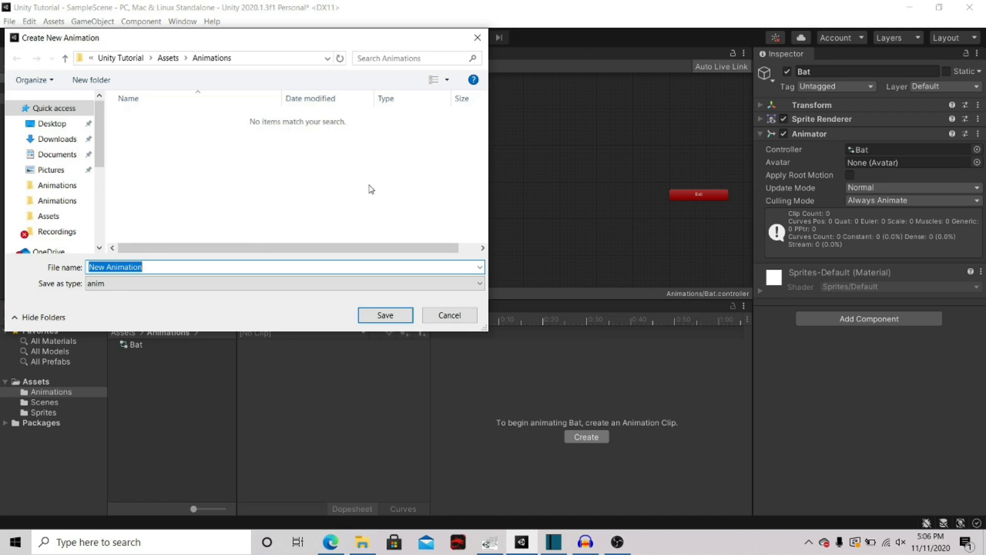
pyautogui.write('bat')
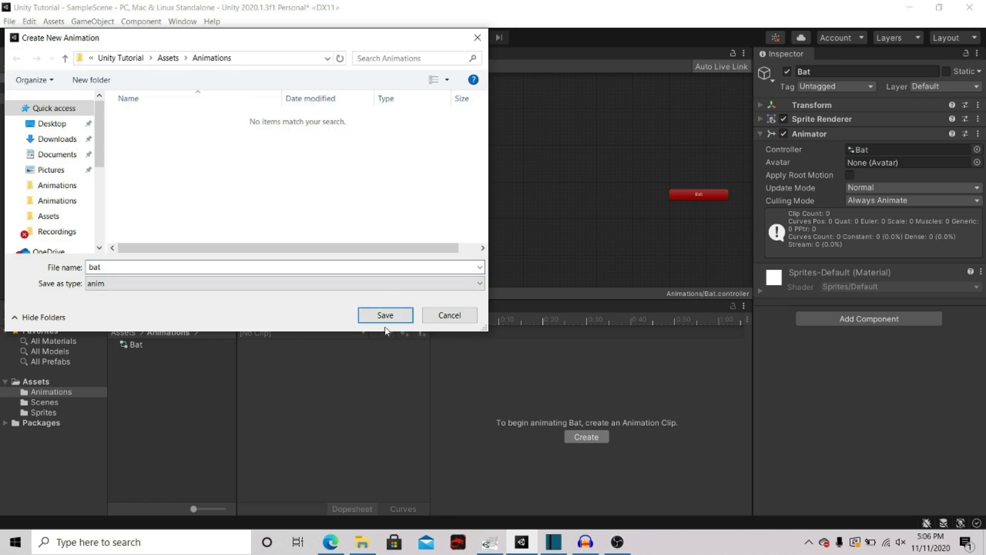
pyautogui.click(385, 316)
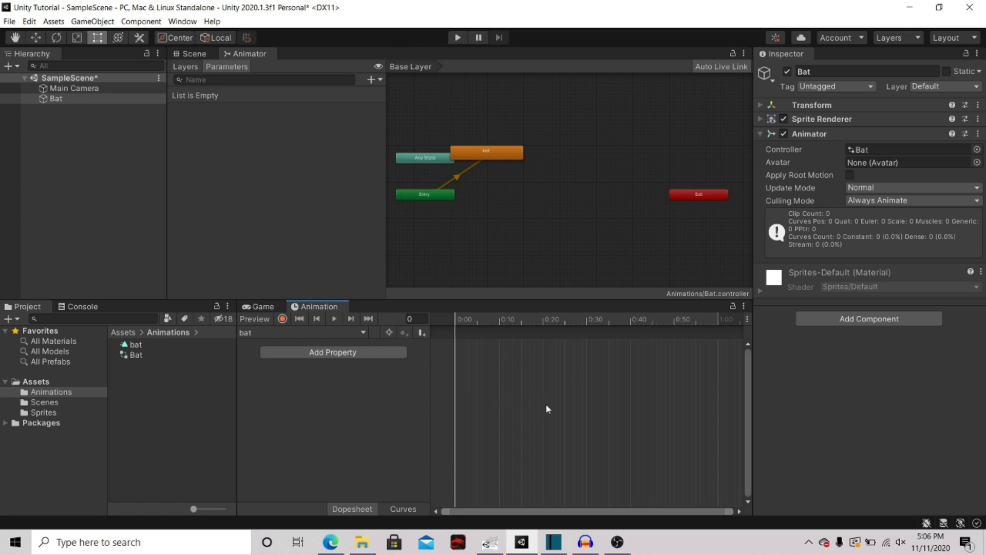
# Add the sprites Bat_Spritesheet_0 to Bat_Spritesheet_3 to the bat clip's timeline as keyframes and return to the Scene view
pyautogui.click(57, 414)
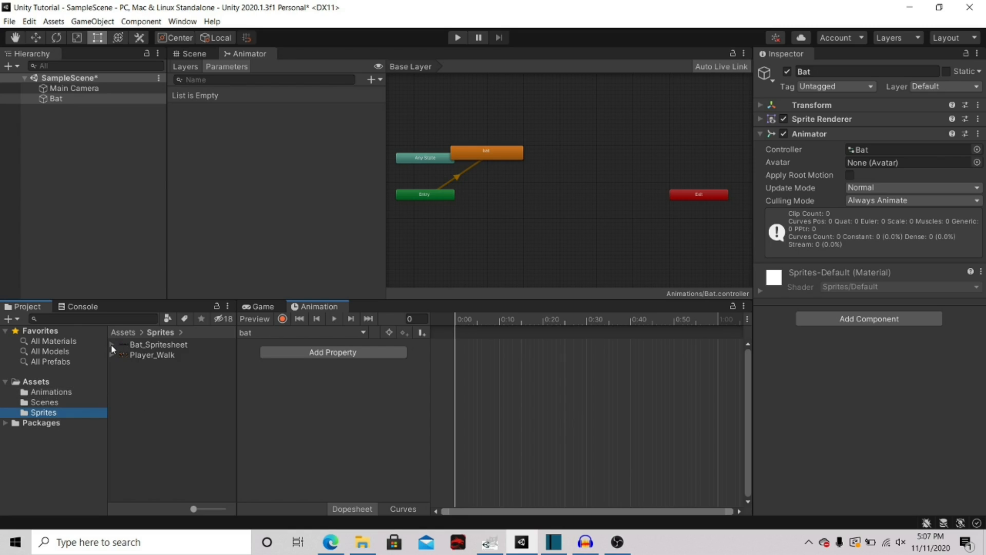
pyautogui.click(112, 345)
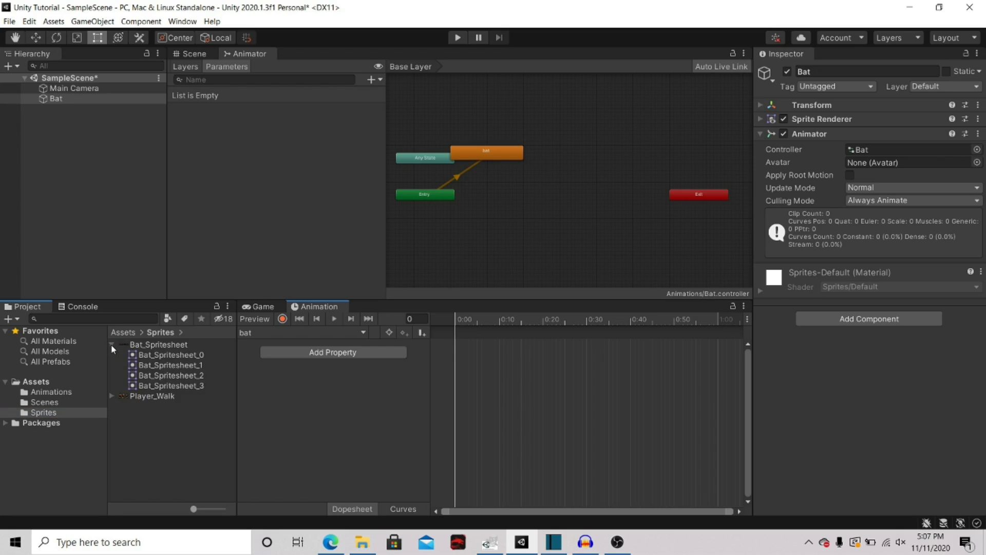
pyautogui.click(176, 358)
pyautogui.keyDown('shift'); pyautogui.click(174, 387); pyautogui.keyUp('shift')
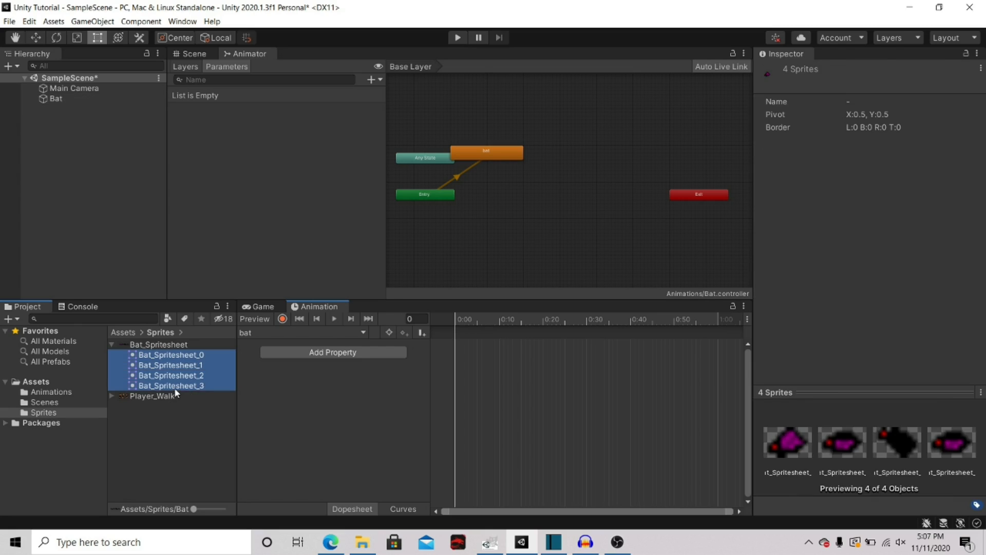
pyautogui.moveTo(178, 365); pyautogui.dragTo(487, 363)
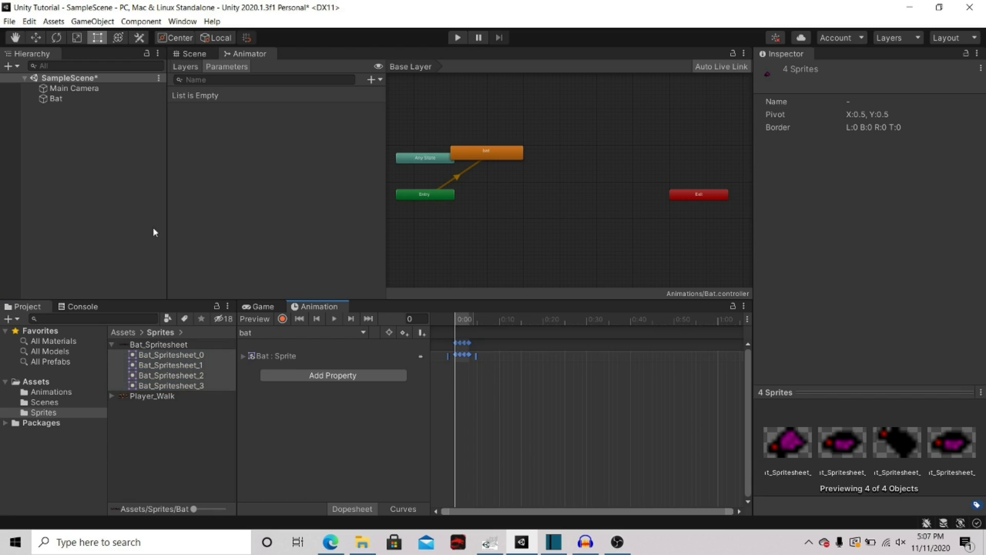
pyautogui.scroll(2, 490, 381)
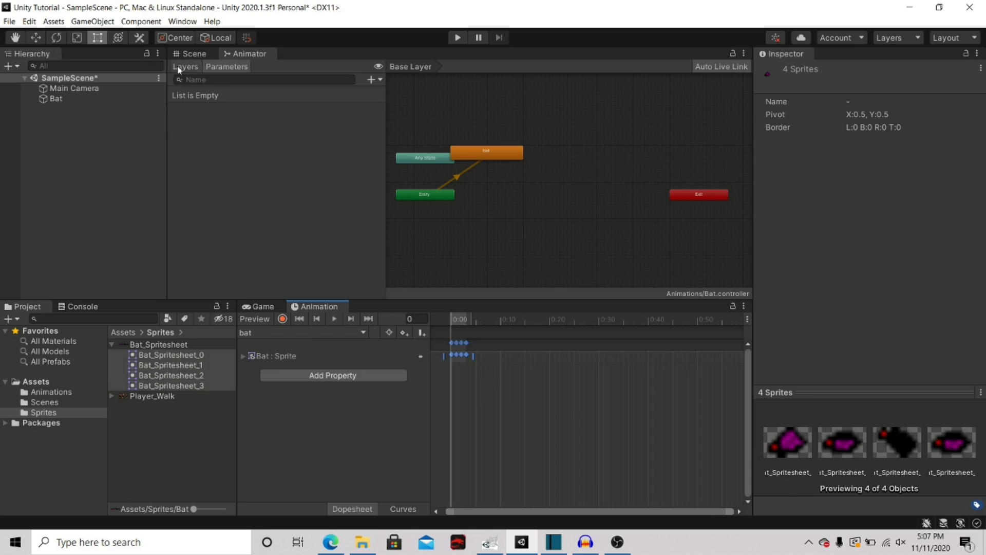
pyautogui.click(186, 56)
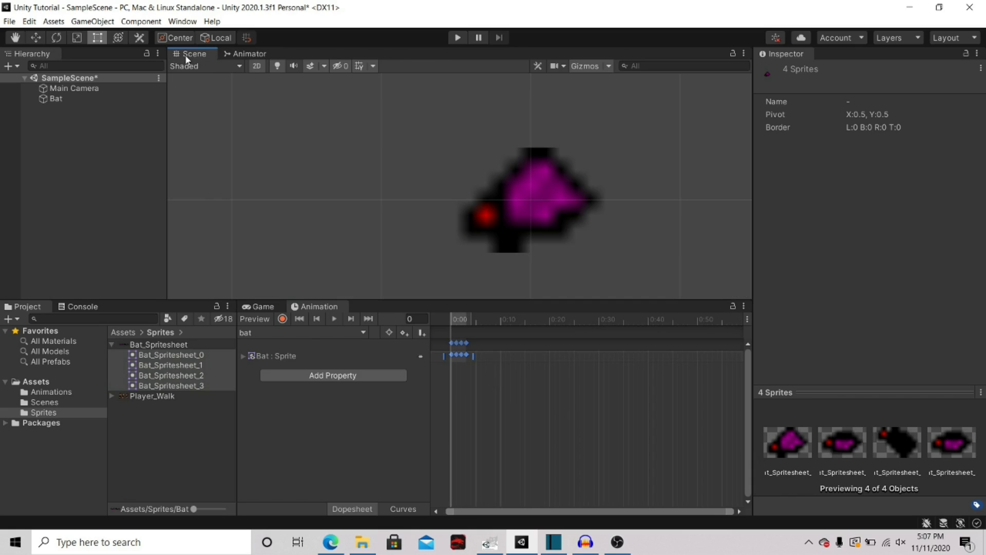
# Run the scene to preview the bat animation and stop the playback
pyautogui.click(457, 38)
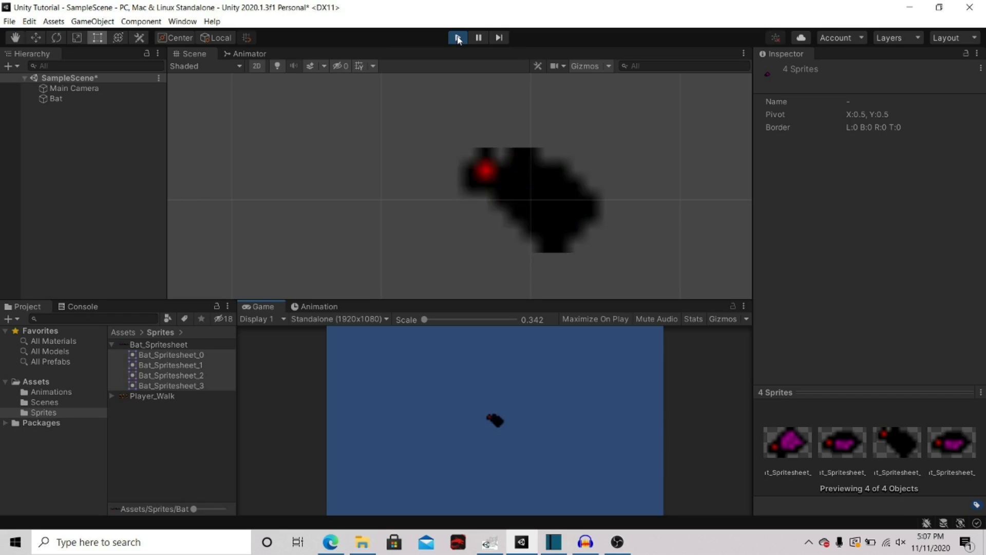
pyautogui.click(458, 38)
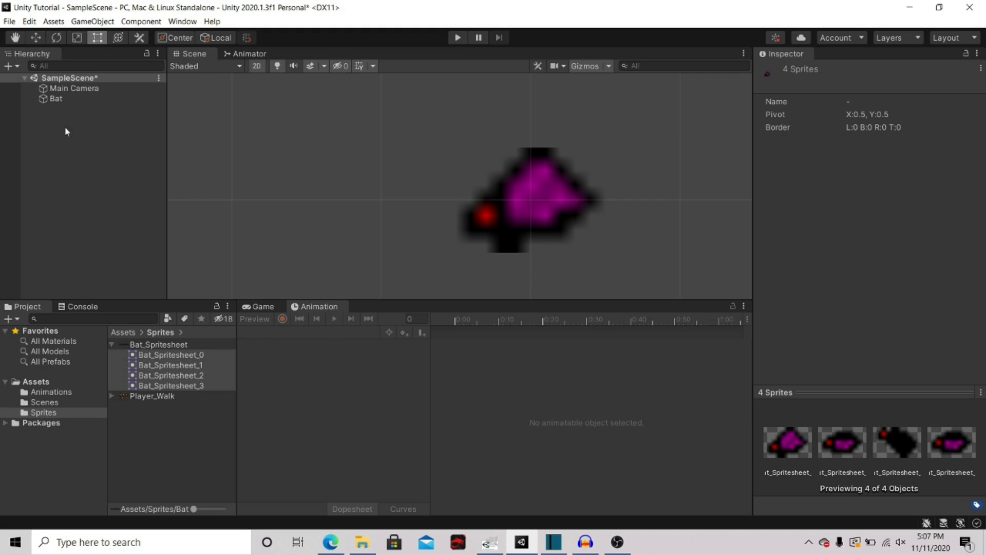
# Select the Bat object and stretch the bat clip's sprite keyframes so the last one sits at 0:30
pyautogui.click(70, 101)
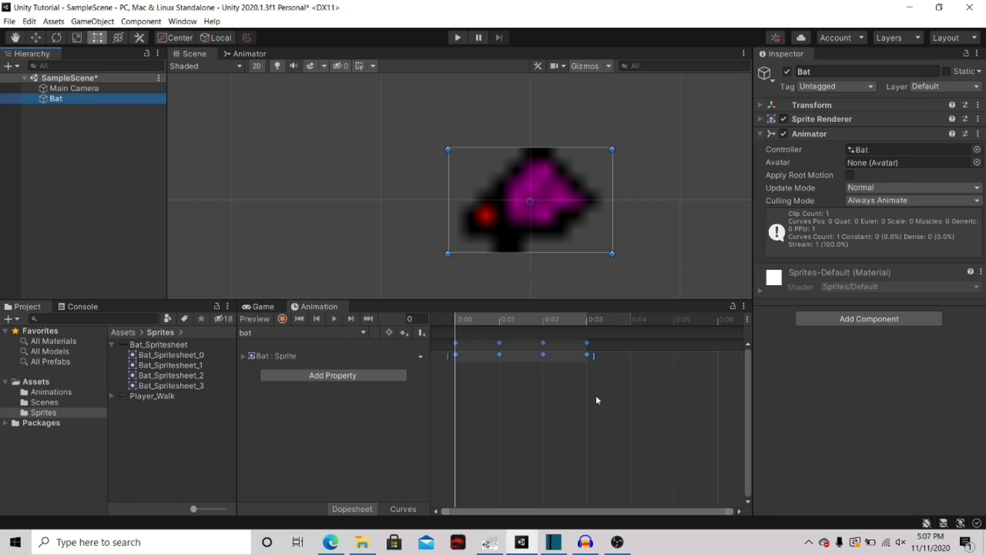
pyautogui.scroll(-5, 595, 395)
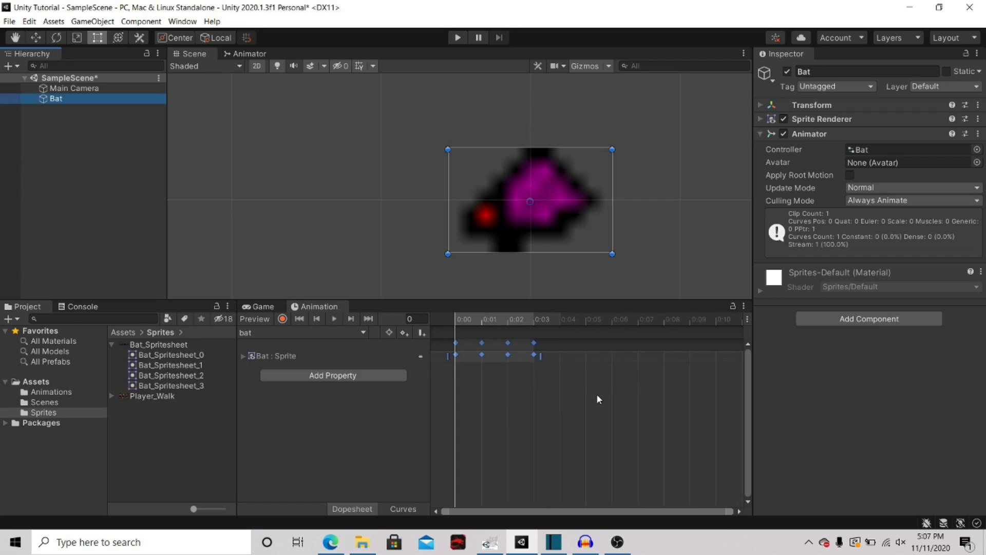
pyautogui.scroll(-1, 597, 398)
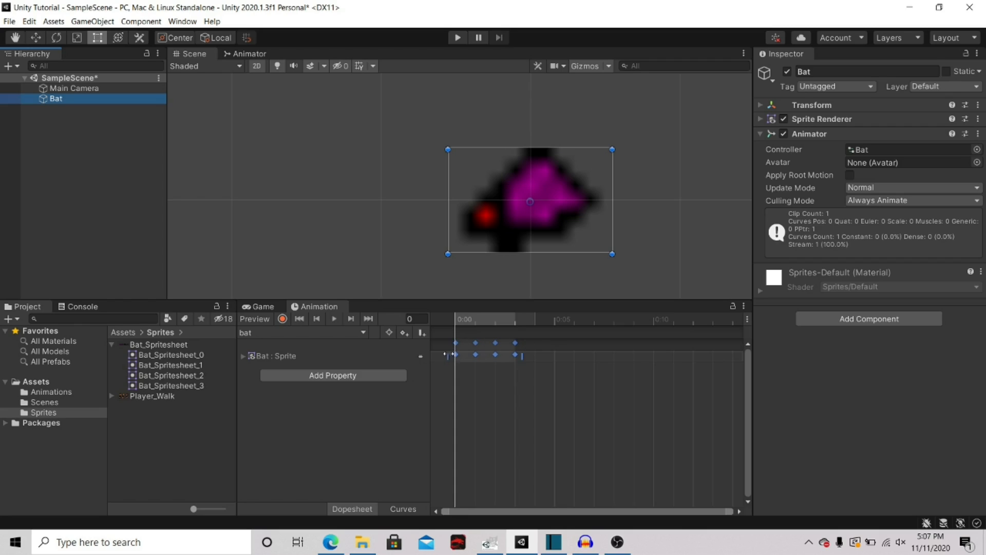
pyautogui.click(524, 356)
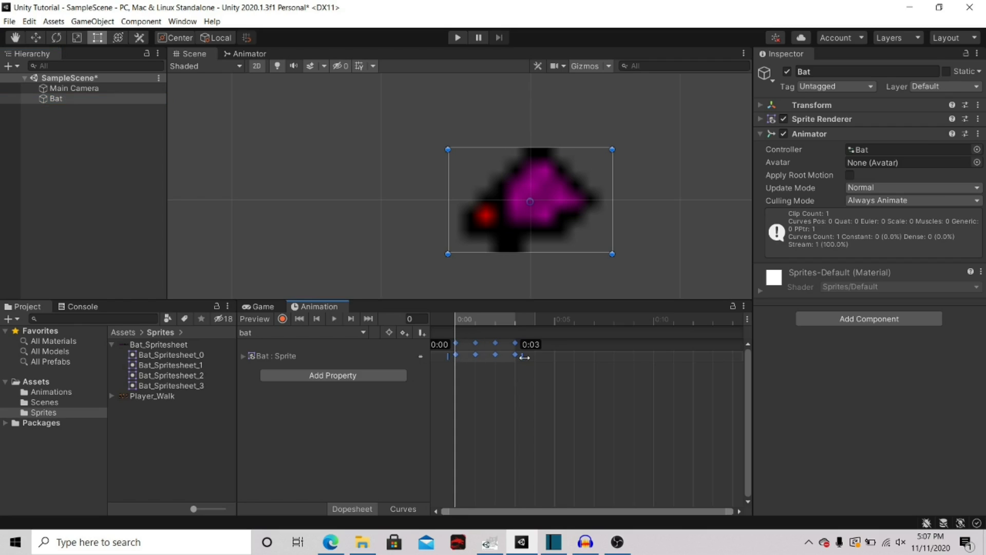
pyautogui.moveTo(524, 356); pyautogui.dragTo(771, 358)
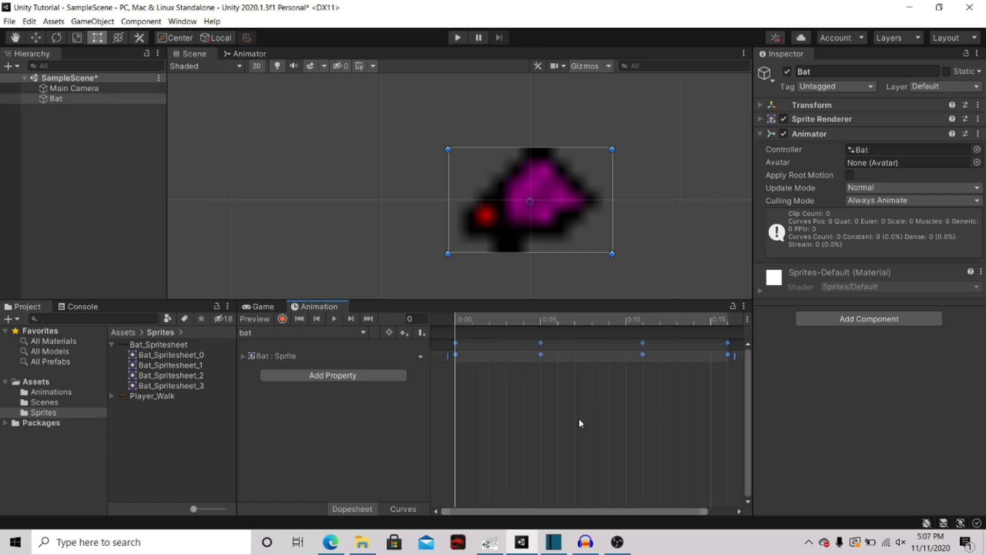
pyautogui.scroll(-10, 581, 413)
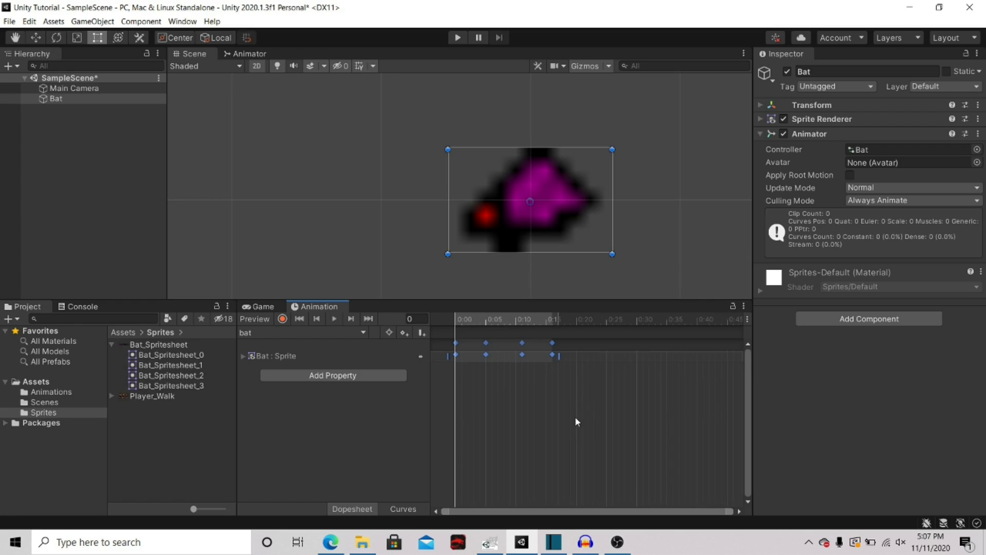
pyautogui.moveTo(562, 355); pyautogui.dragTo(652, 369)
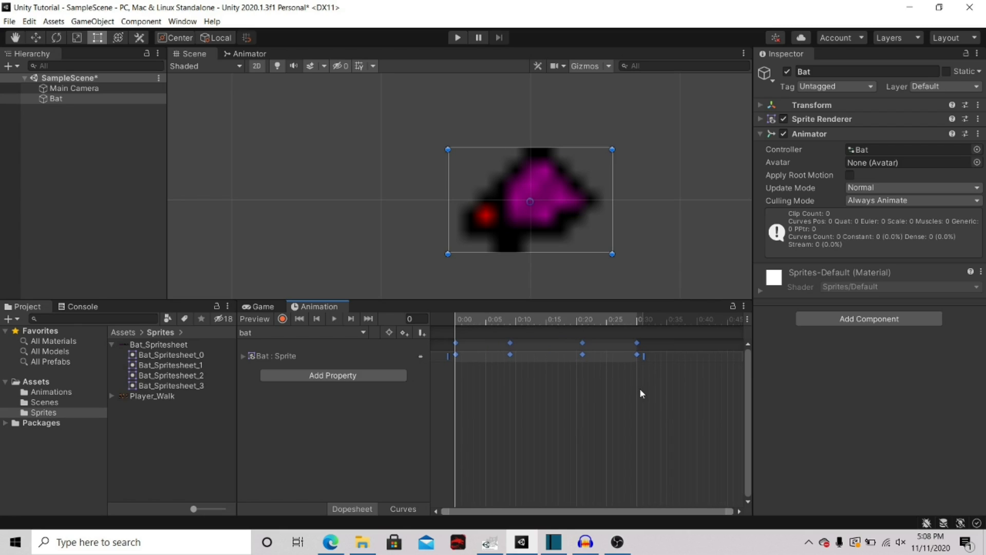
pyautogui.moveTo(639, 322); pyautogui.dragTo(638, 323)
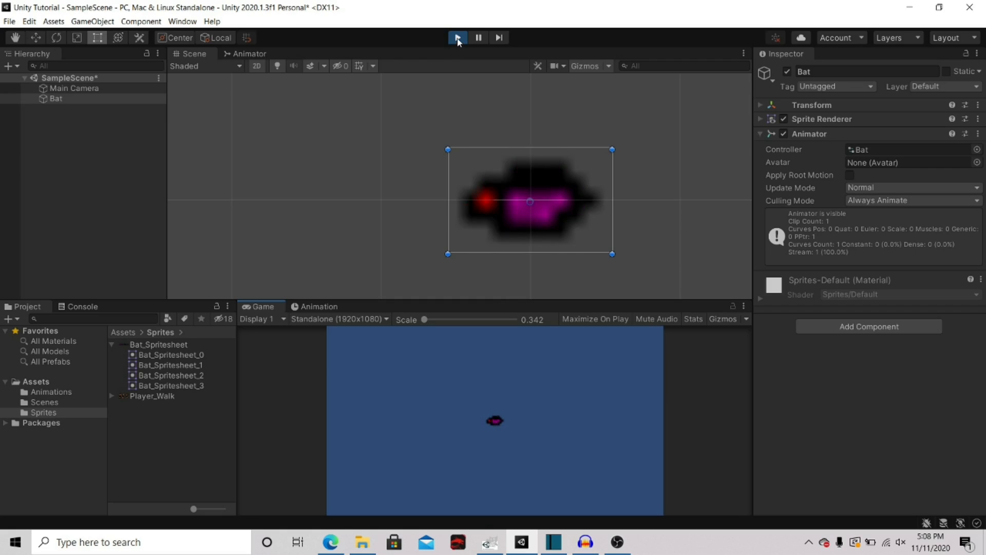
# Stop the running scene and move the bat clip's third sprite keyframe to 0:20 in the Animation window
pyautogui.click(457, 38)
pyautogui.click(314, 307)
pyautogui.click(590, 426)
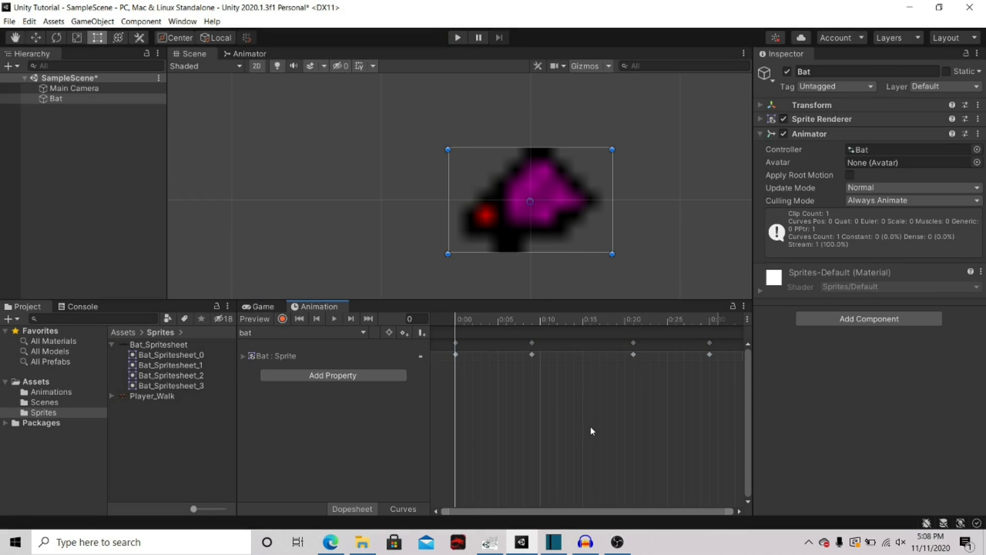
pyautogui.moveTo(633, 342); pyautogui.dragTo(577, 342)
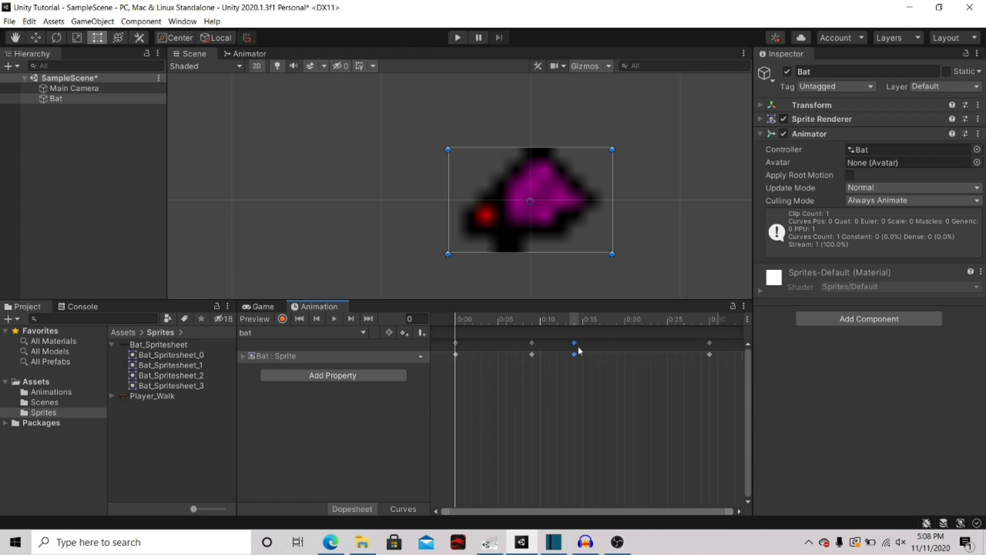
pyautogui.moveTo(574, 343); pyautogui.dragTo(632, 348)
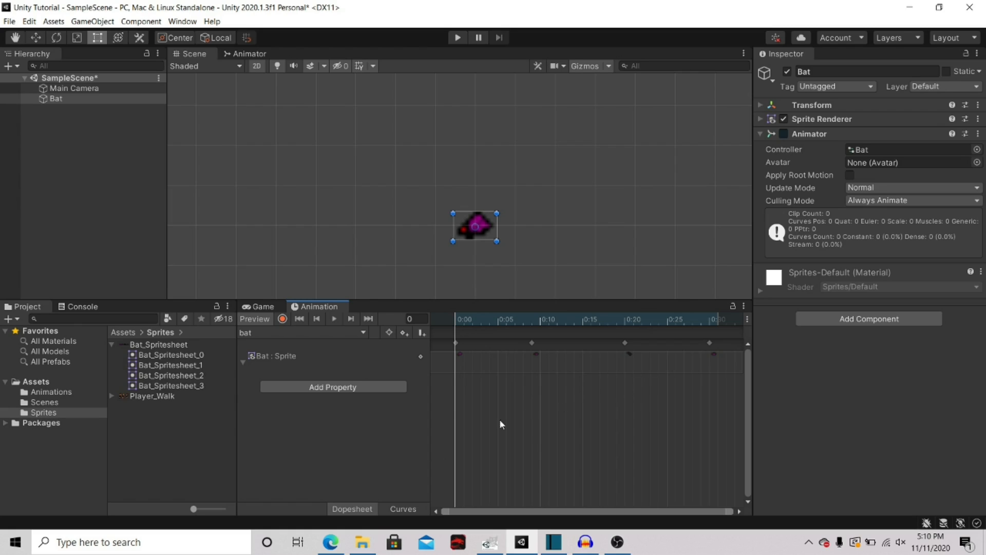
# Add a Box Collider 2D component to the Bat object
pyautogui.click(306, 387)
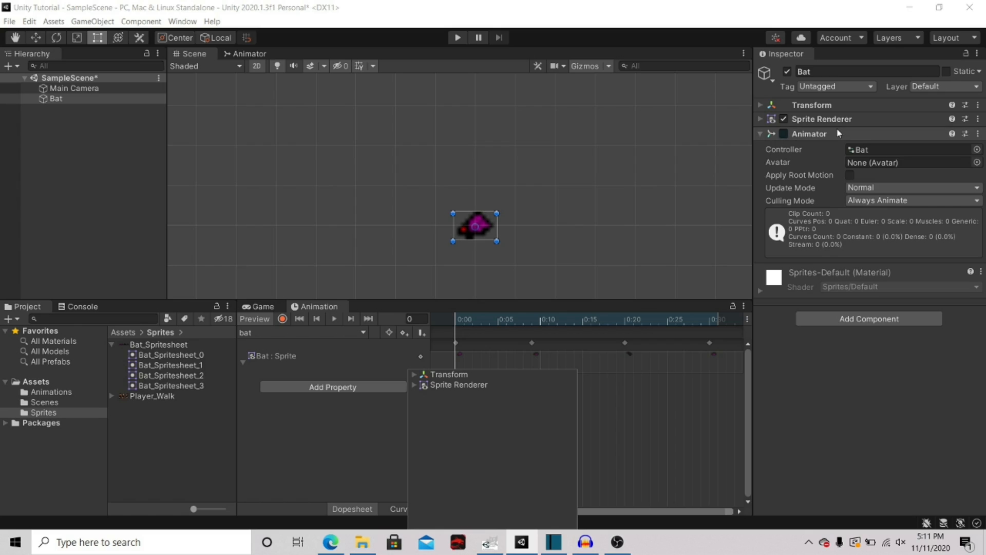
pyautogui.click(821, 317)
pyautogui.write('box')
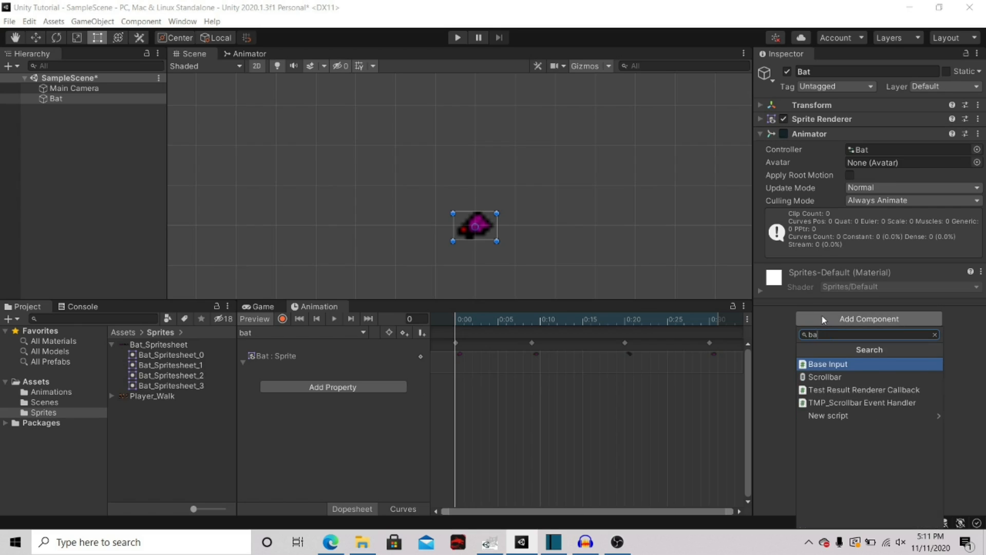
pyautogui.click(838, 378)
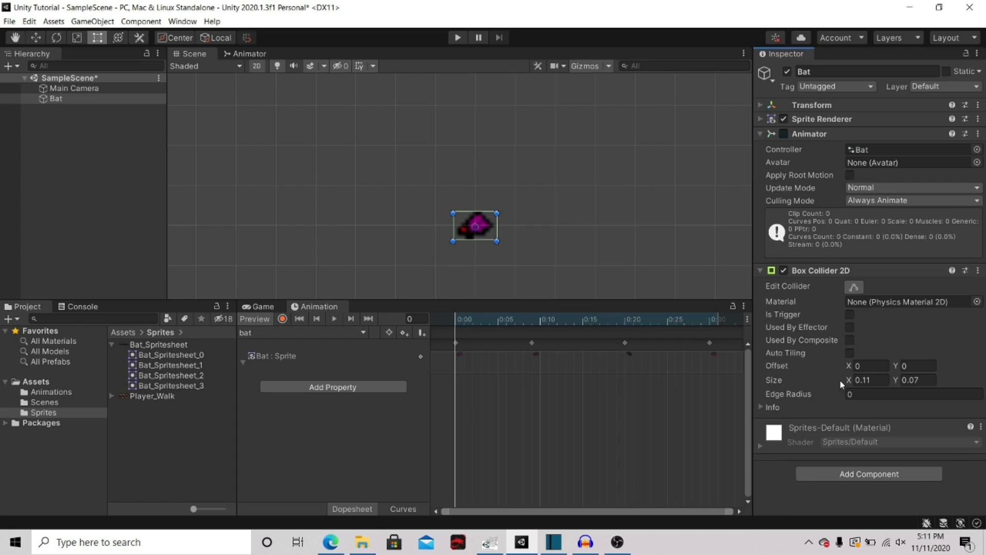
# Examine which Box Collider 2D properties can be animated in the bat clip
pyautogui.click(377, 391)
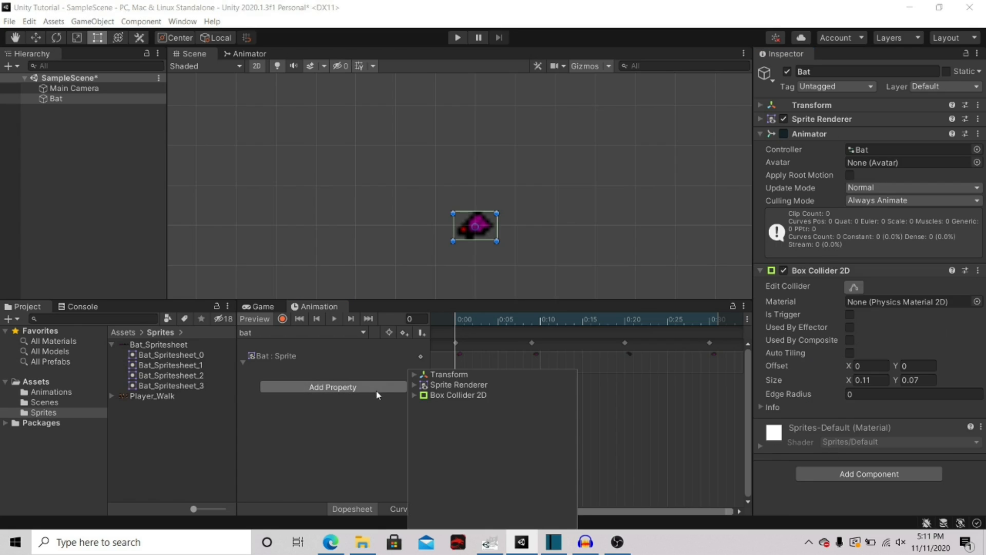
pyautogui.click(414, 396)
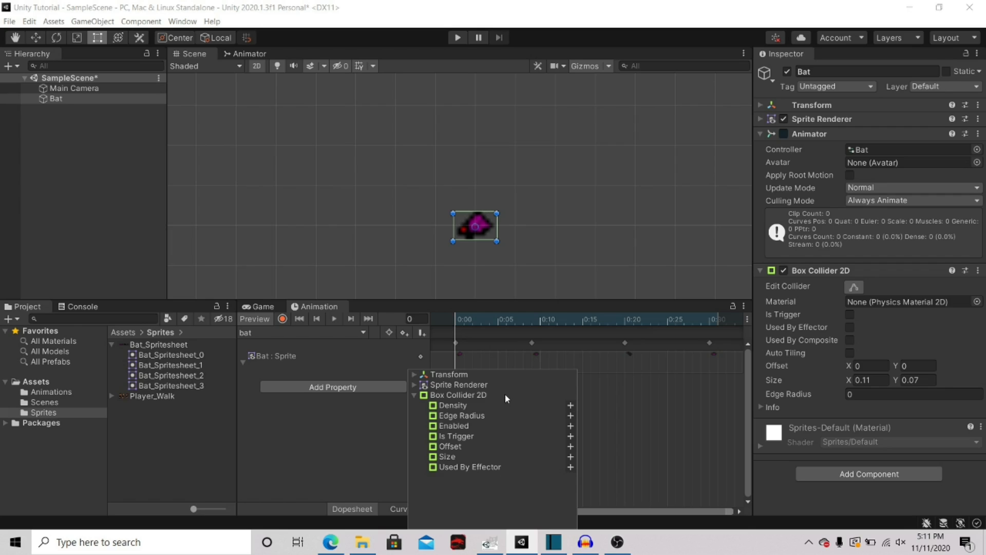
pyautogui.click(343, 414)
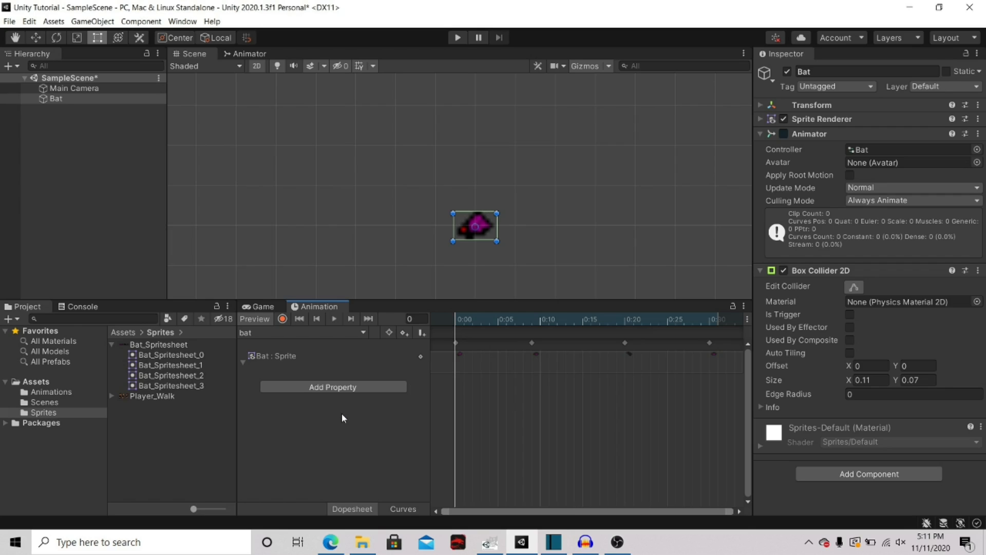
# Add the Transform component's Scale property to the bat clip
pyautogui.click(357, 387)
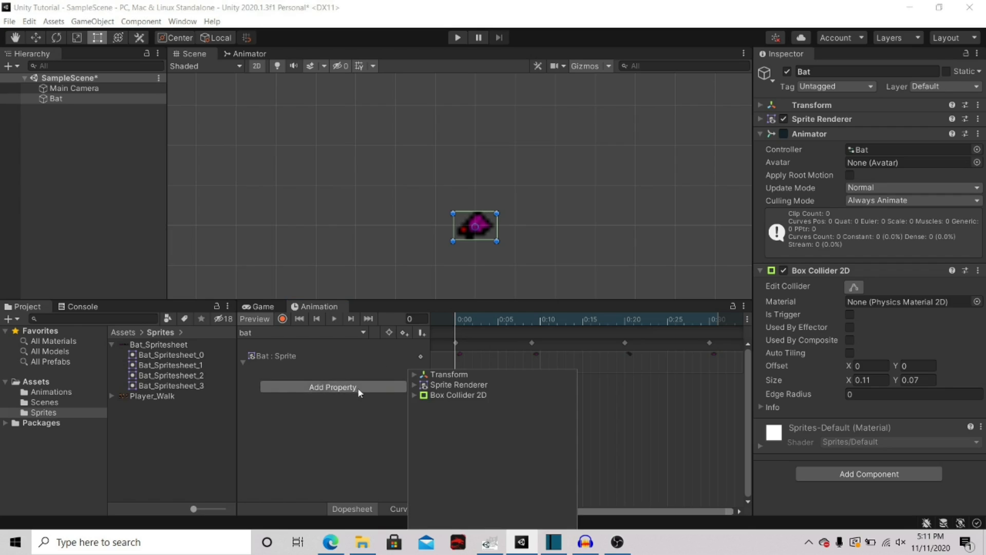
pyautogui.click(415, 375)
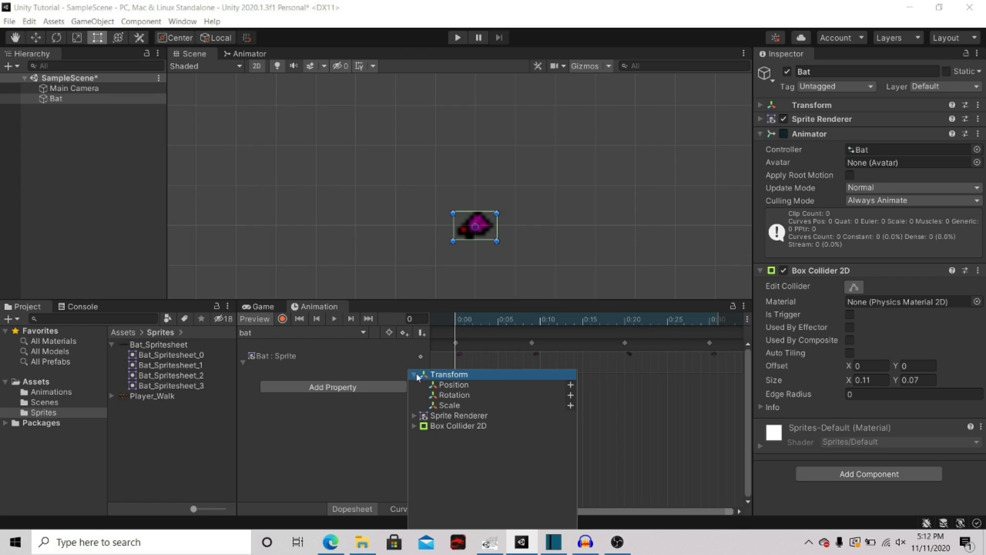
pyautogui.click(570, 405)
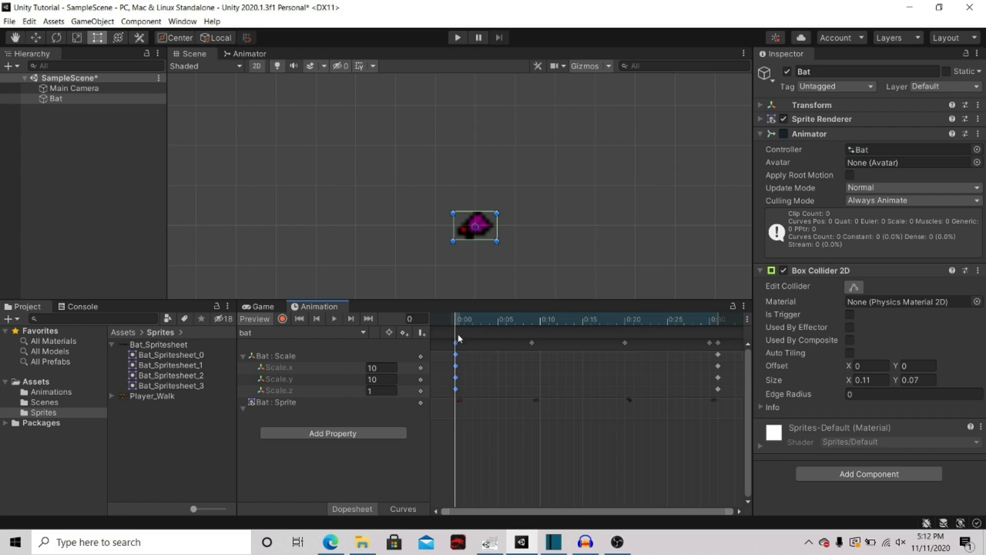
# Set Scale.x and Scale.y to 100 at the bat clip's last Scale keyframe, frame 31
pyautogui.moveTo(459, 320); pyautogui.dragTo(494, 326)
pyautogui.moveTo(666, 320); pyautogui.dragTo(459, 334)
pyautogui.click(389, 368)
pyautogui.click(388, 379)
pyautogui.moveTo(458, 323); pyautogui.dragTo(718, 317)
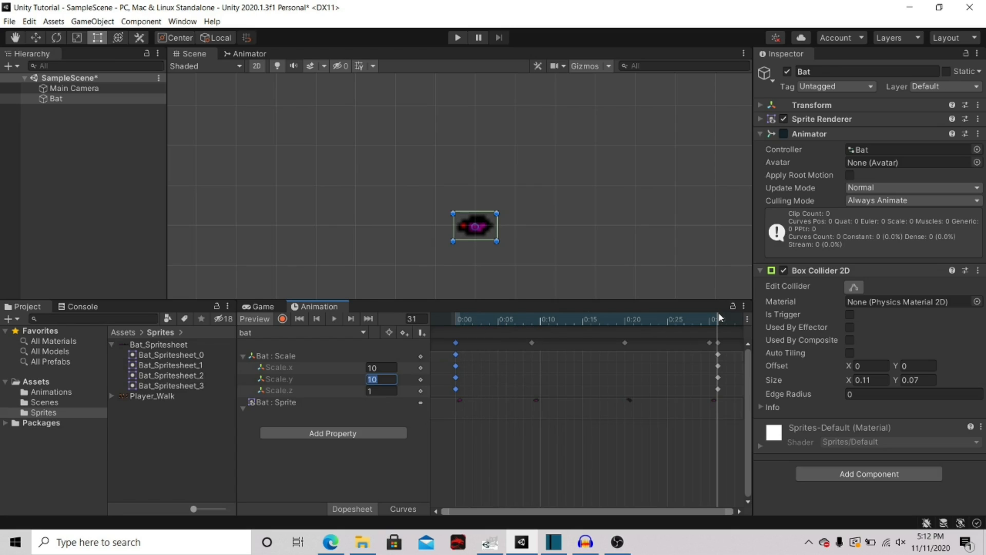
pyautogui.click(718, 355)
pyautogui.click(390, 368)
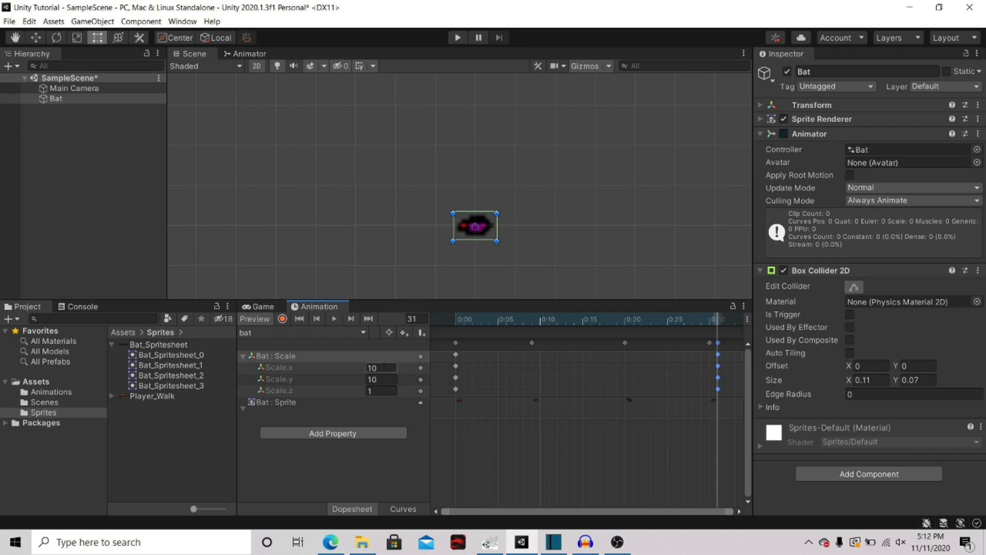
pyautogui.write('0')
pyautogui.click(393, 380)
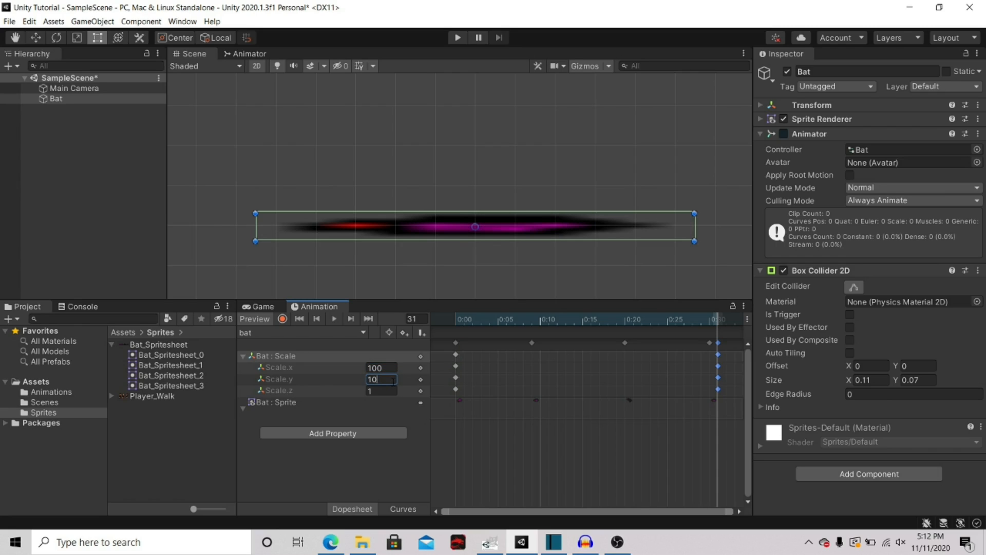
pyautogui.write('0')
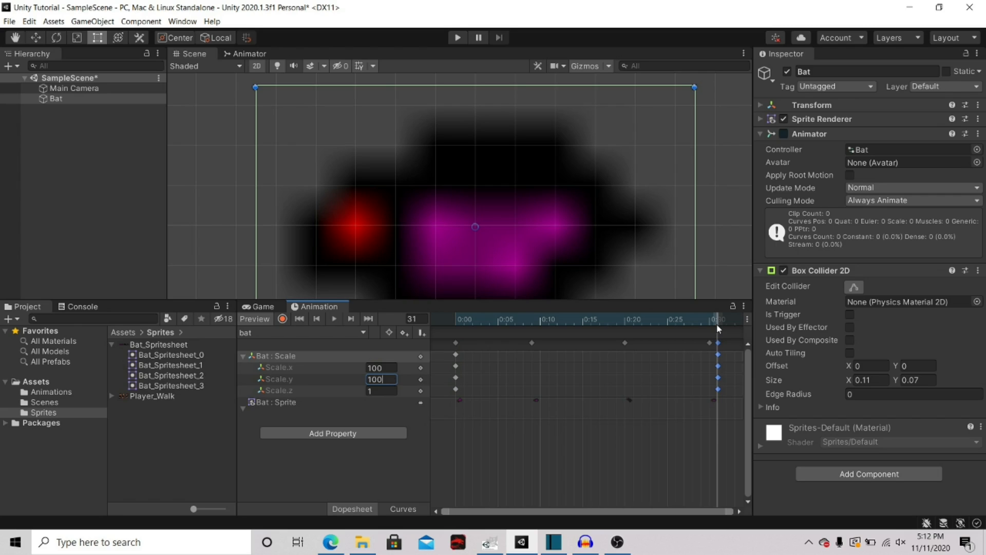
# Scrub between the first and last frames of the bat clip to preview the scale change
pyautogui.moveTo(717, 329); pyautogui.dragTo(459, 332)
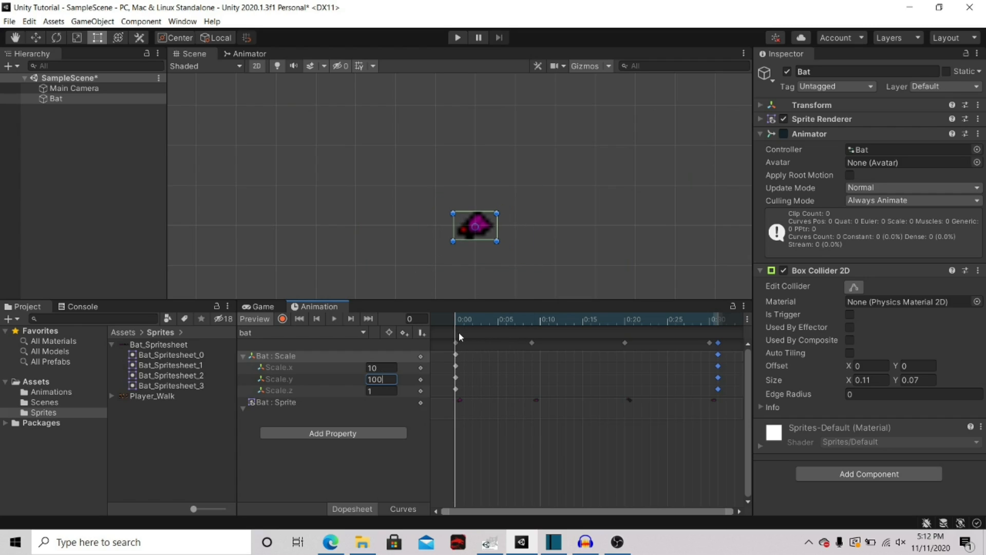
pyautogui.moveTo(456, 321); pyautogui.dragTo(715, 340)
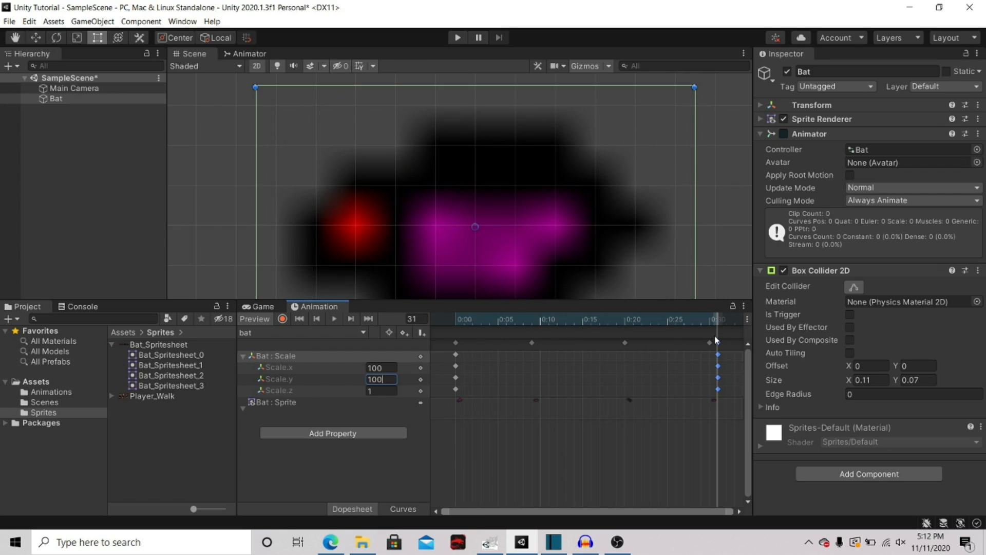
pyautogui.moveTo(716, 341)
pyautogui.mouseDown()
pyautogui.moveTo(465, 347)
pyautogui.moveTo(567, 335)
pyautogui.moveTo(718, 340)
pyautogui.mouseUp()
# Add a Scale keyframe at frame 30 of the bat clip and set its Scale.x and Scale.y to 10
pyautogui.moveTo(716, 334); pyautogui.dragTo(709, 335)
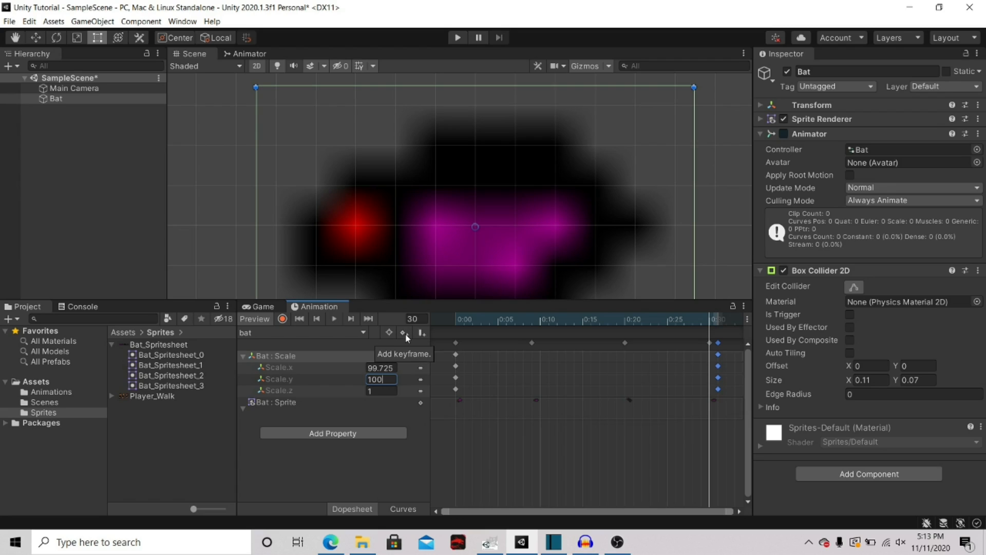
pyautogui.rightClick(711, 354)
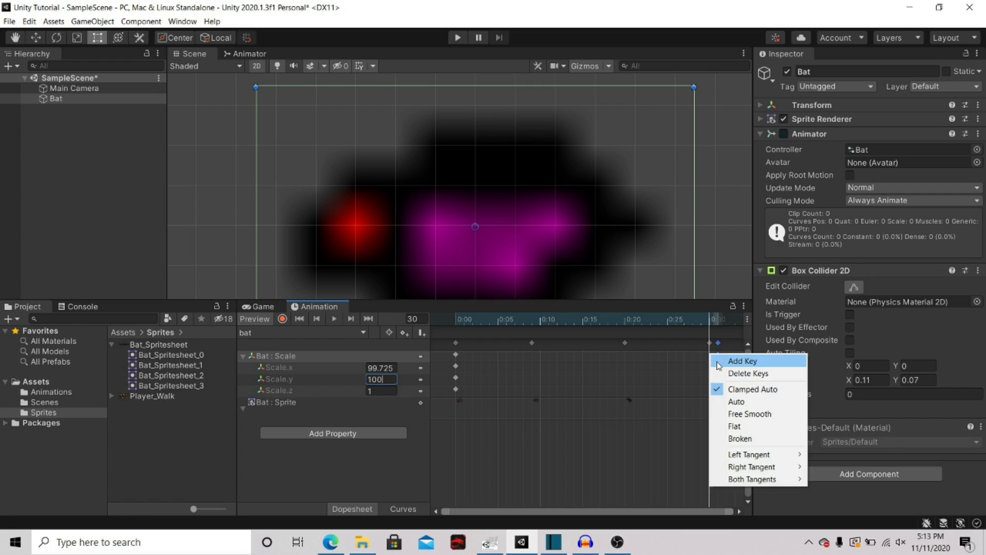
pyautogui.click(718, 363)
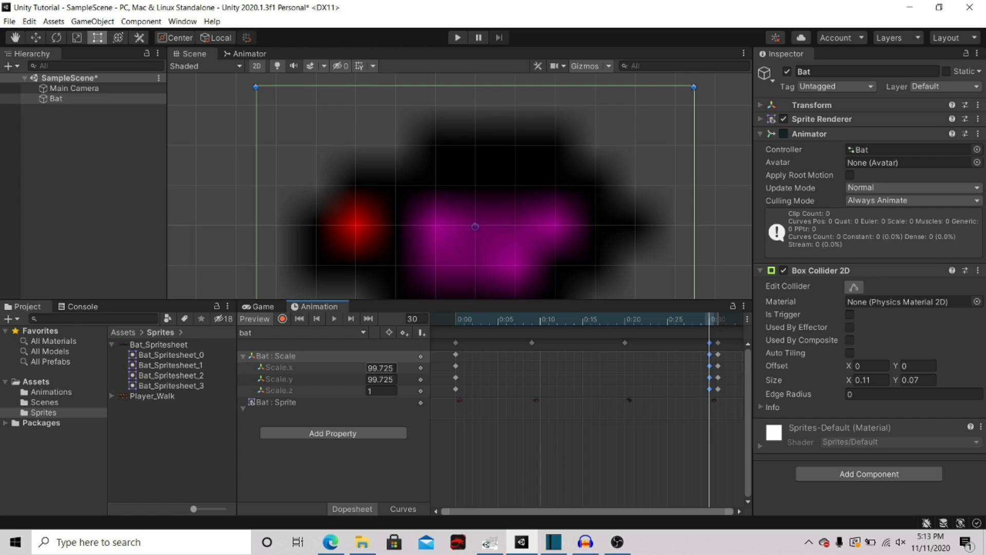
pyautogui.click(395, 368)
pyautogui.write('10')
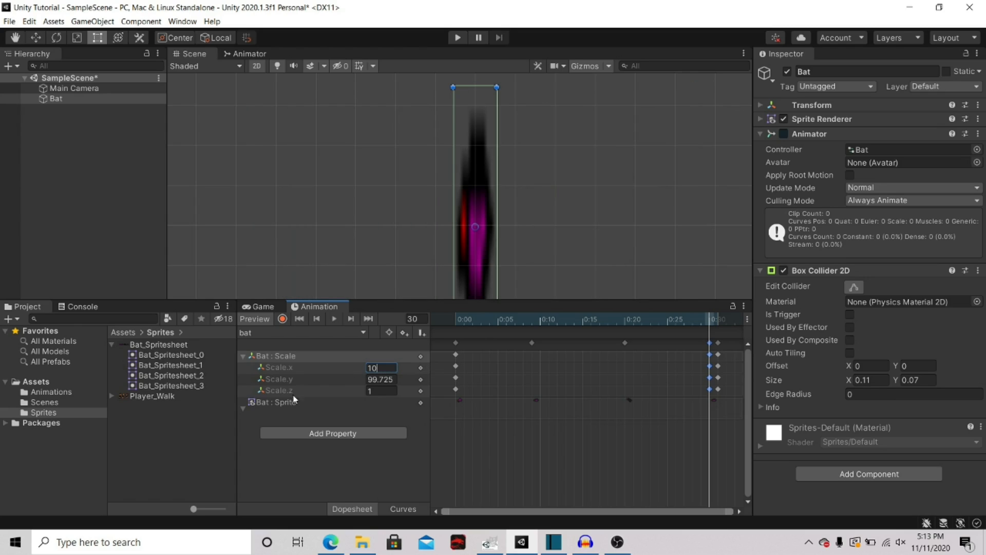
pyautogui.click(375, 379)
pyautogui.write('10')
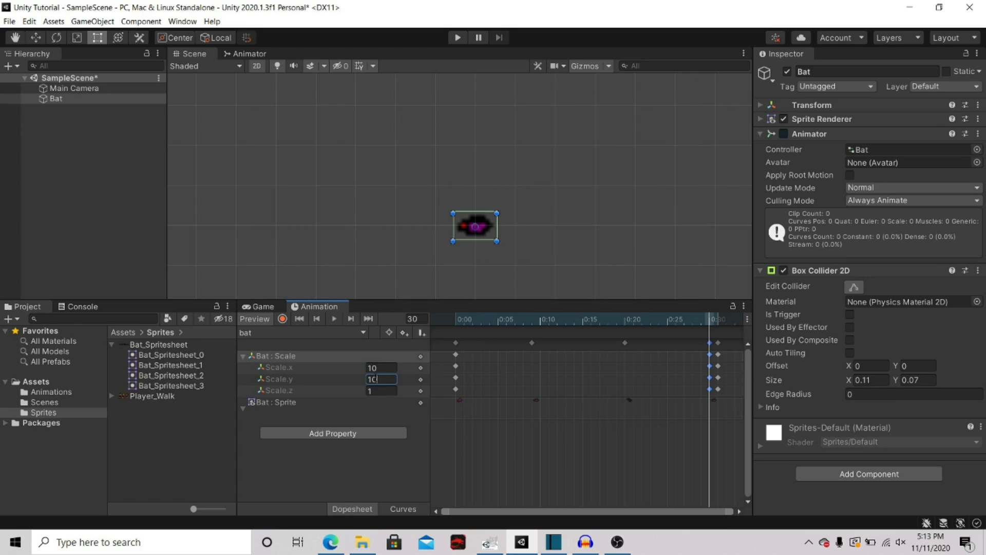
# Delete the Scale keyframe at frame 30 of the bat clip
pyautogui.moveTo(709, 320)
pyautogui.mouseDown()
pyautogui.moveTo(456, 316)
pyautogui.moveTo(637, 318)
pyautogui.moveTo(706, 303)
pyautogui.moveTo(464, 316)
pyautogui.moveTo(715, 305)
pyautogui.moveTo(458, 331)
pyautogui.moveTo(708, 312)
pyautogui.mouseUp()
pyautogui.rightClick(709, 343)
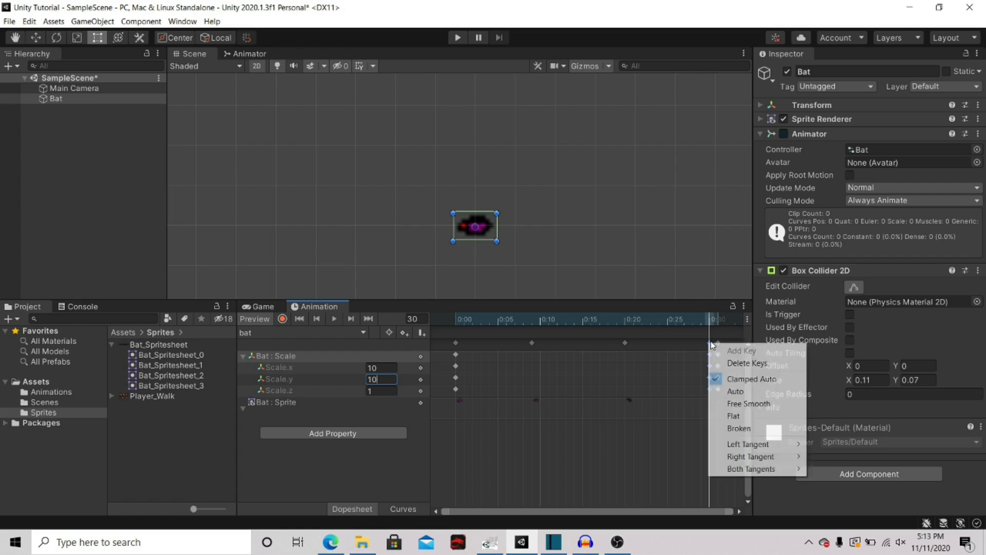
pyautogui.click(746, 363)
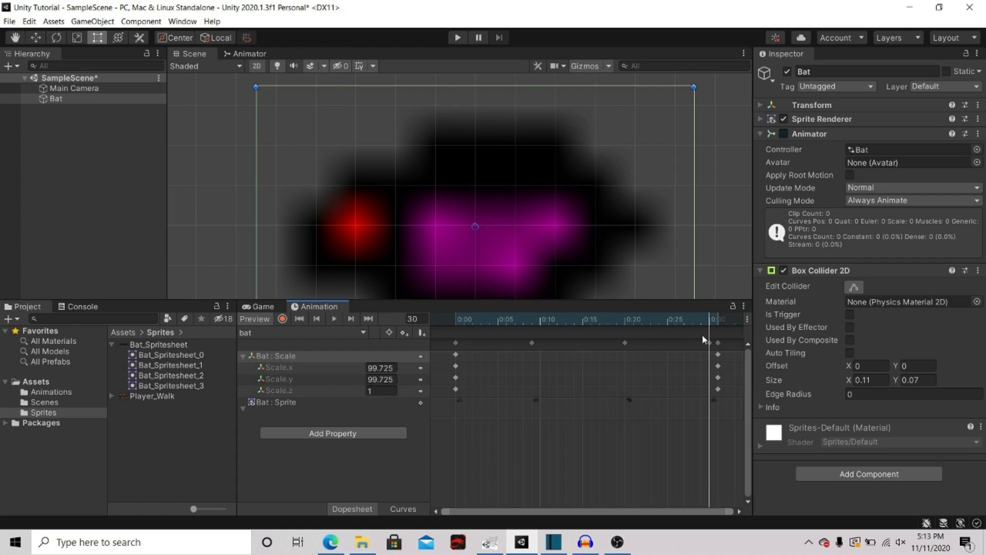
# Return the bat clip to frame 0 and move the bat state clear of Any State in the Animator graph
pyautogui.moveTo(712, 325); pyautogui.dragTo(455, 320)
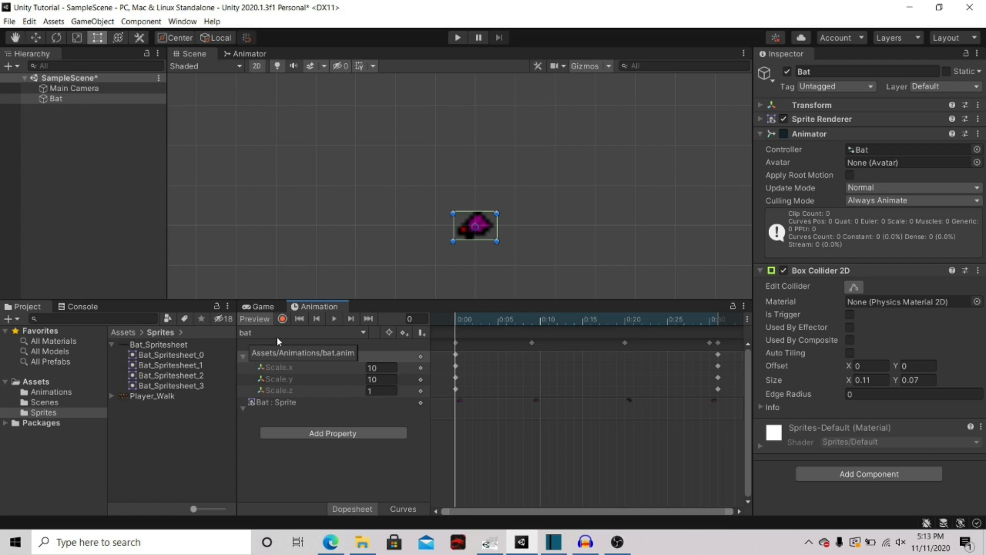
pyautogui.click(249, 53)
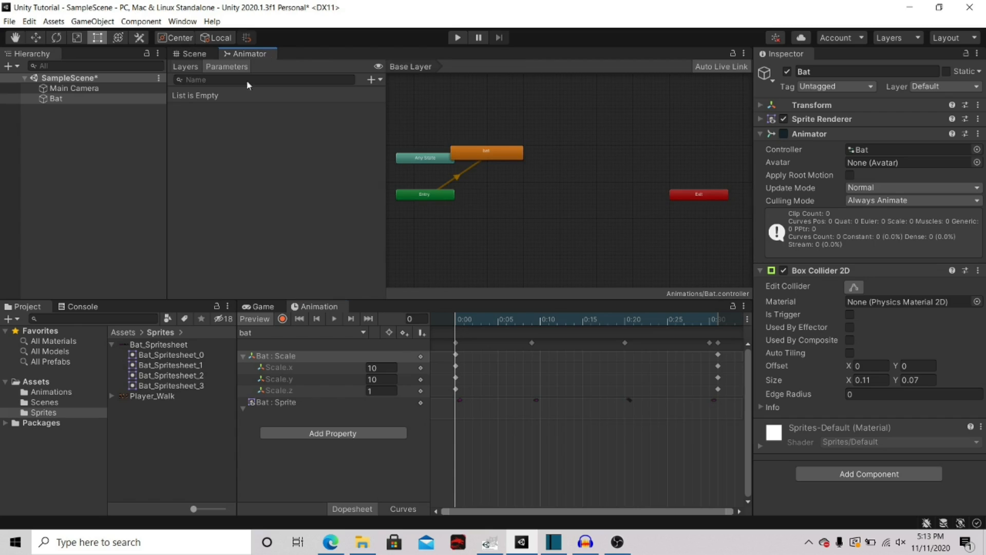
pyautogui.moveTo(492, 151); pyautogui.dragTo(544, 168)
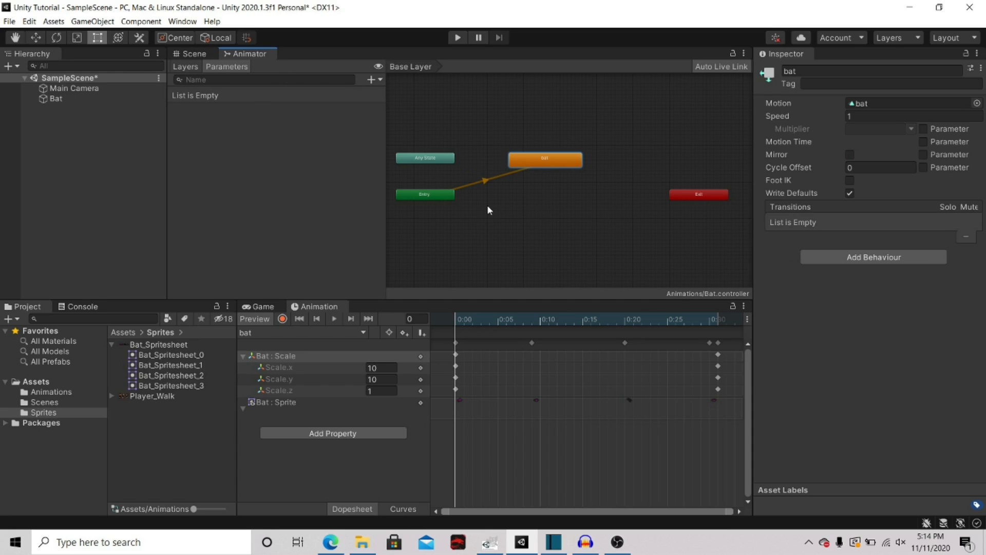
pyautogui.scroll(3, 534, 198)
pyautogui.moveTo(526, 192); pyautogui.dragTo(568, 214, button='middle')
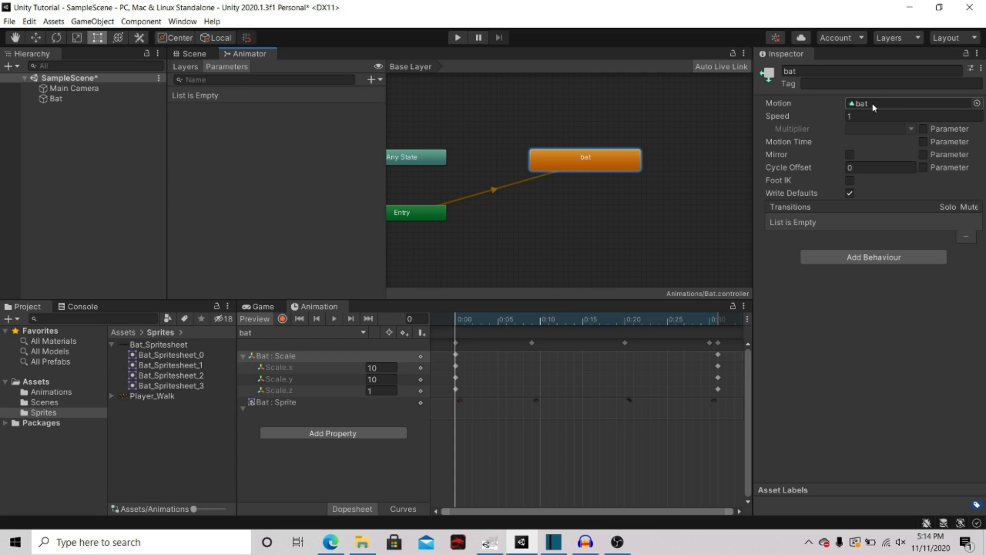
pyautogui.click(575, 241)
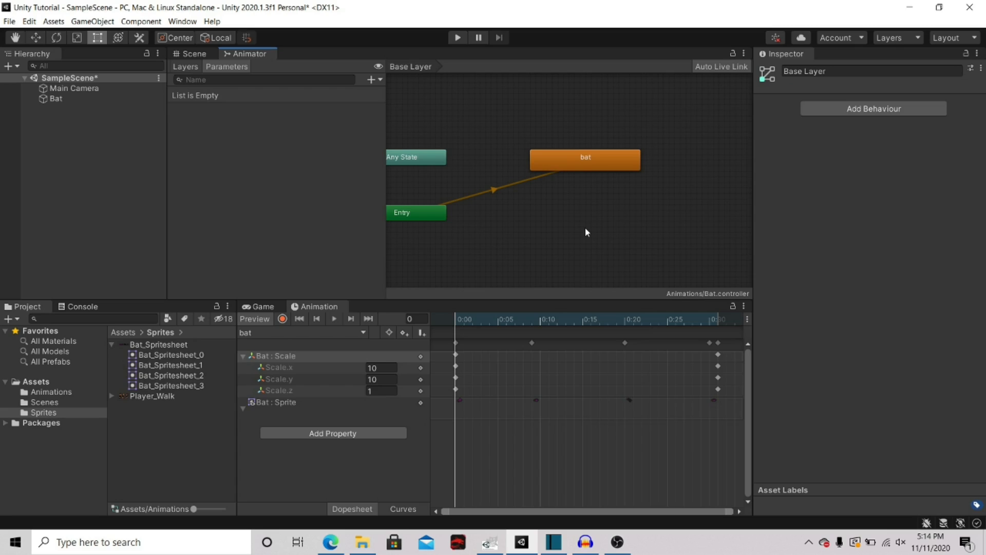
# Create an empty state below the bat state in the Animator graph and name it Walk
pyautogui.rightClick(582, 226)
pyautogui.moveTo(607, 233)
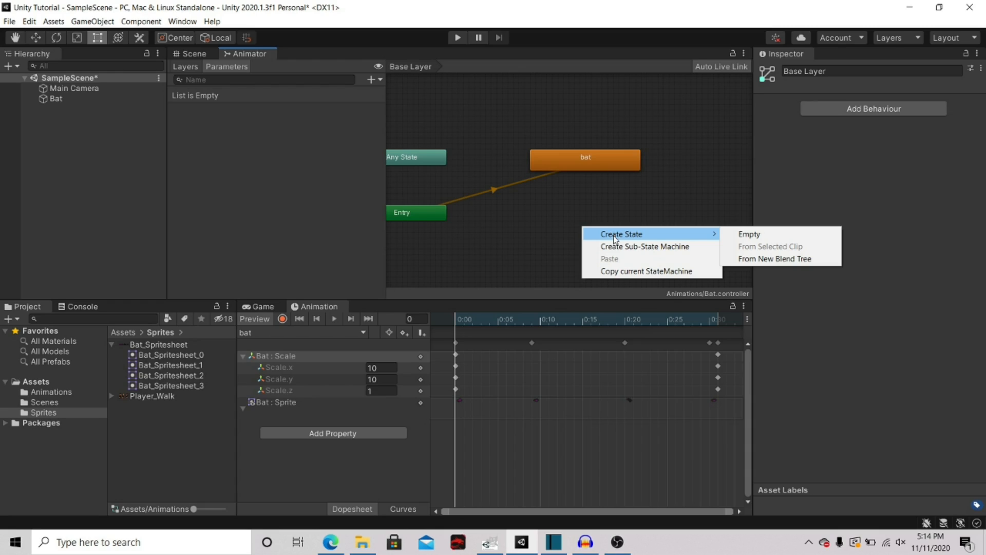
pyautogui.click(750, 234)
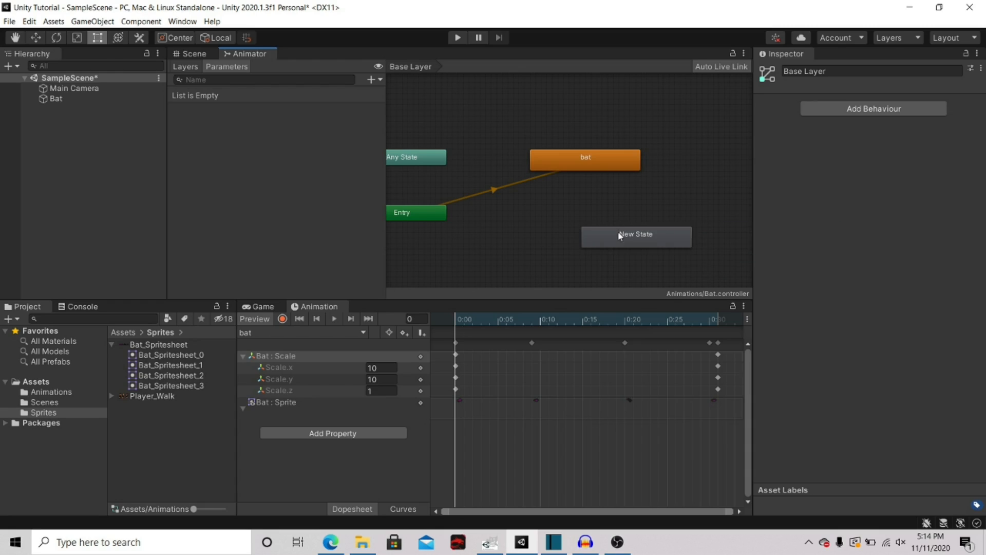
pyautogui.moveTo(605, 239); pyautogui.dragTo(556, 224)
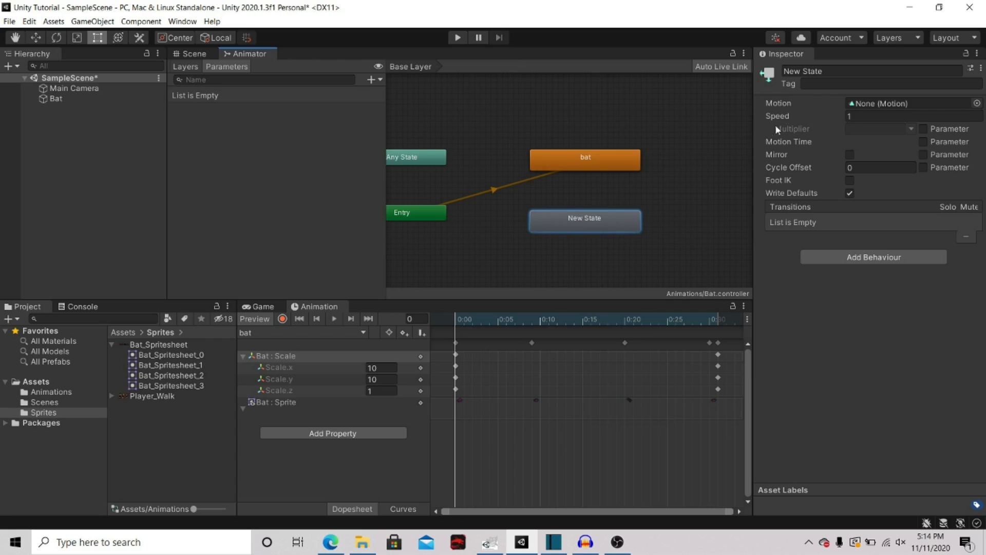
pyautogui.click(830, 72)
pyautogui.write('W')
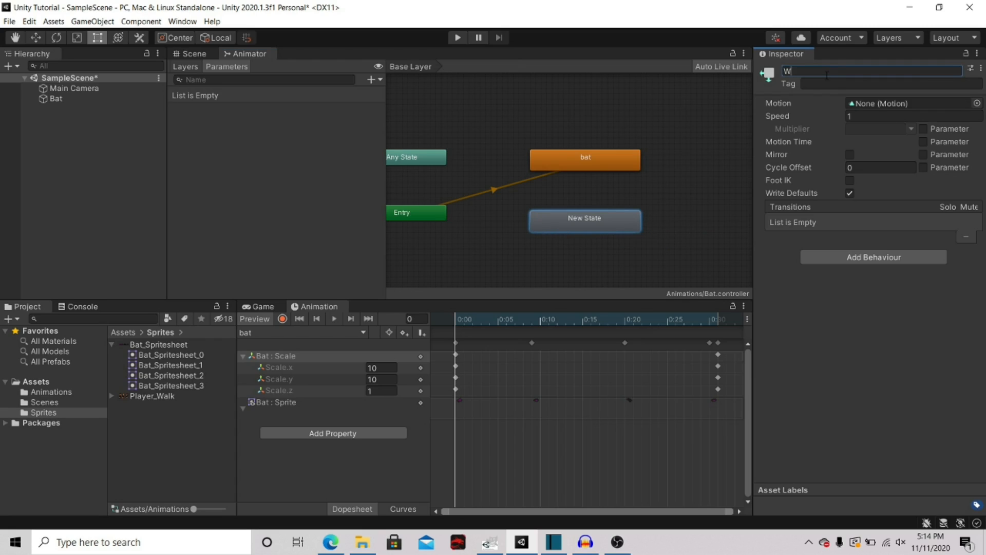
pyautogui.write('alk')
pyautogui.press('Return')
# Create a new animation clip named Walk for the Bat object and save it in the Animations folder
pyautogui.click(111, 343)
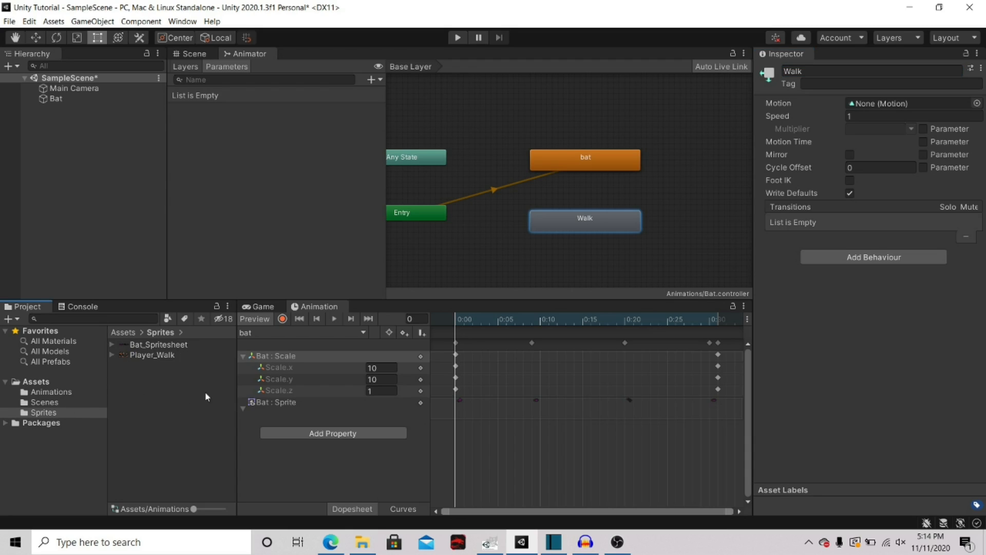
pyautogui.click(86, 99)
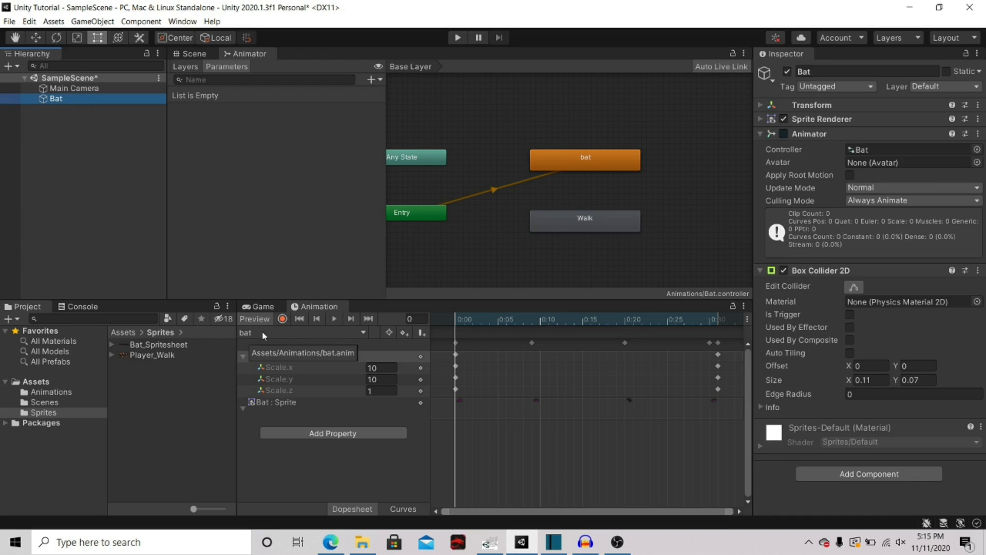
pyautogui.click(300, 333)
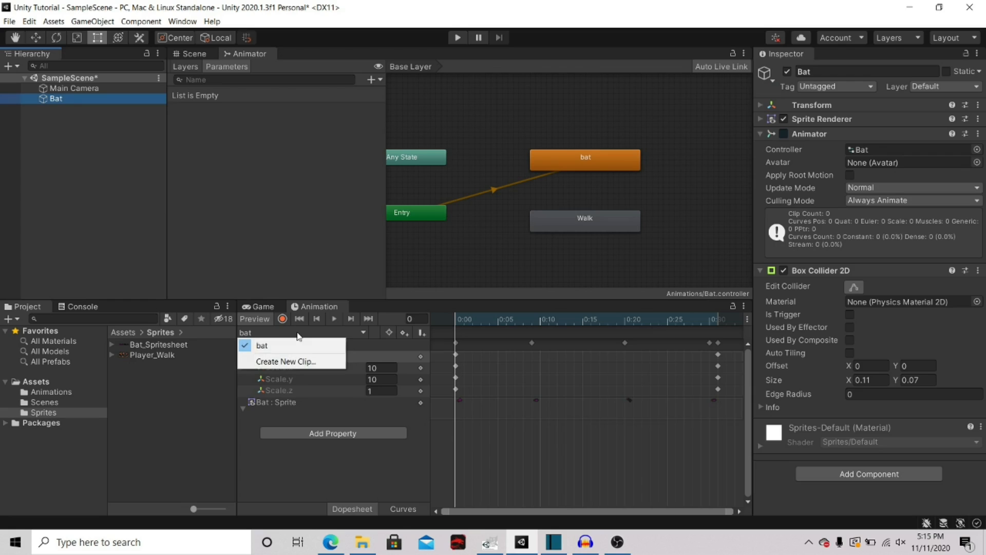
pyautogui.click(281, 362)
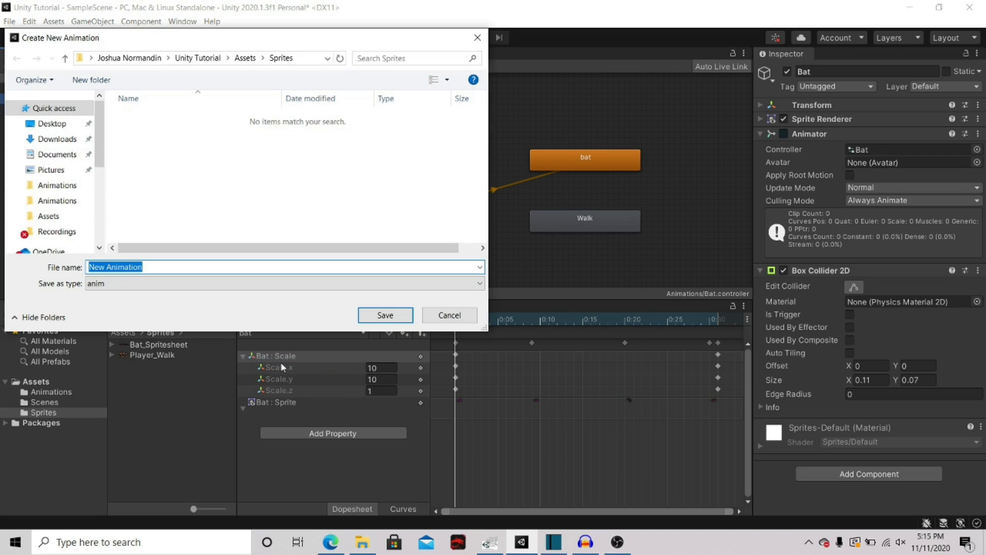
pyautogui.click(246, 58)
pyautogui.doubleClick(146, 118)
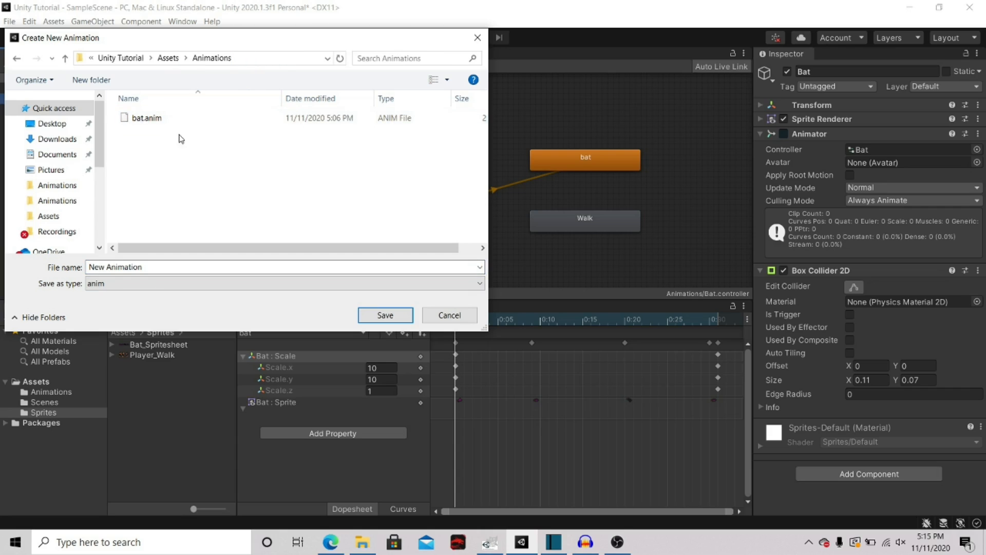
pyautogui.click(190, 267)
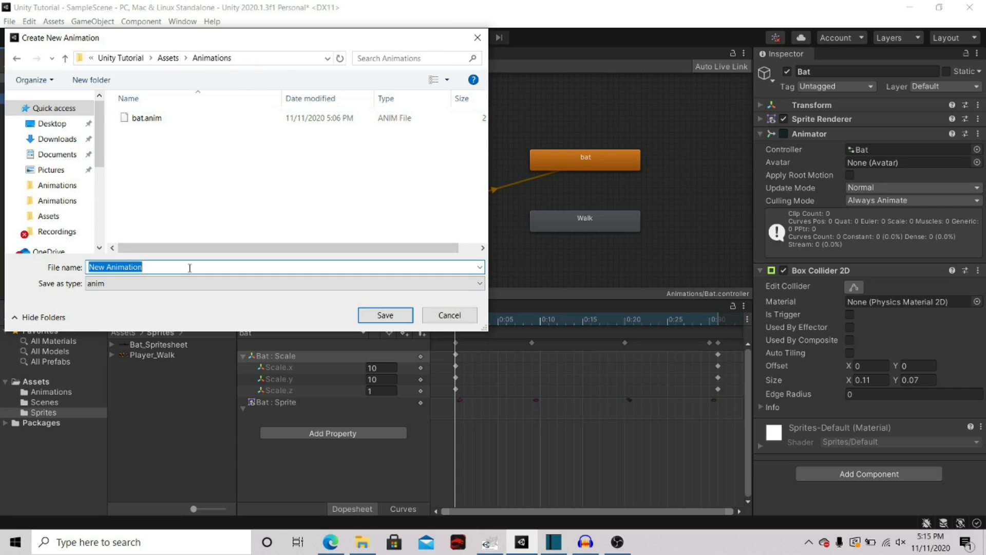
pyautogui.write('Walk')
pyautogui.press('Return')
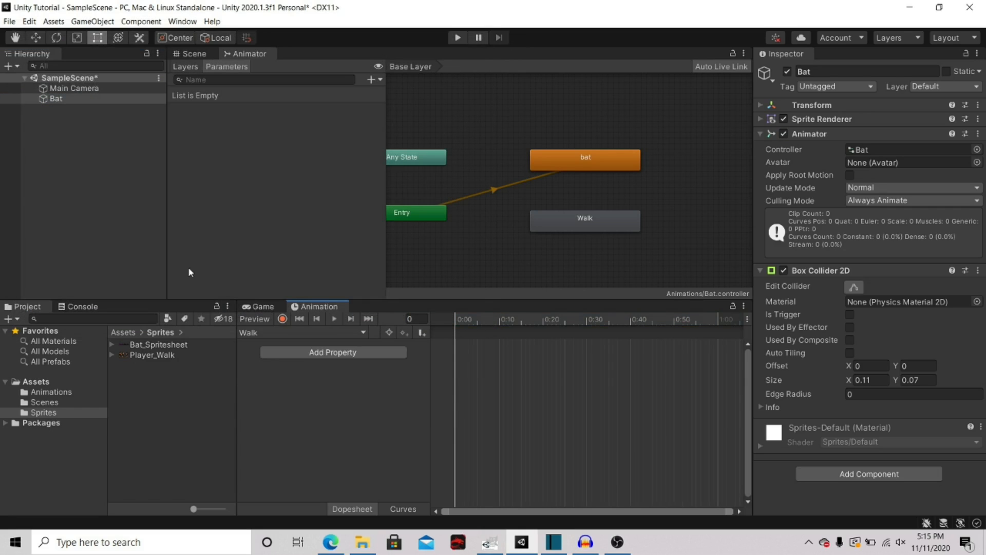
# Add the sprites Player_Walk_0 to Player_Walk_2 to the Walk clip and spread their keyframes over 0:00, 0:30 and 1:00
pyautogui.click(111, 355)
pyautogui.click(152, 365)
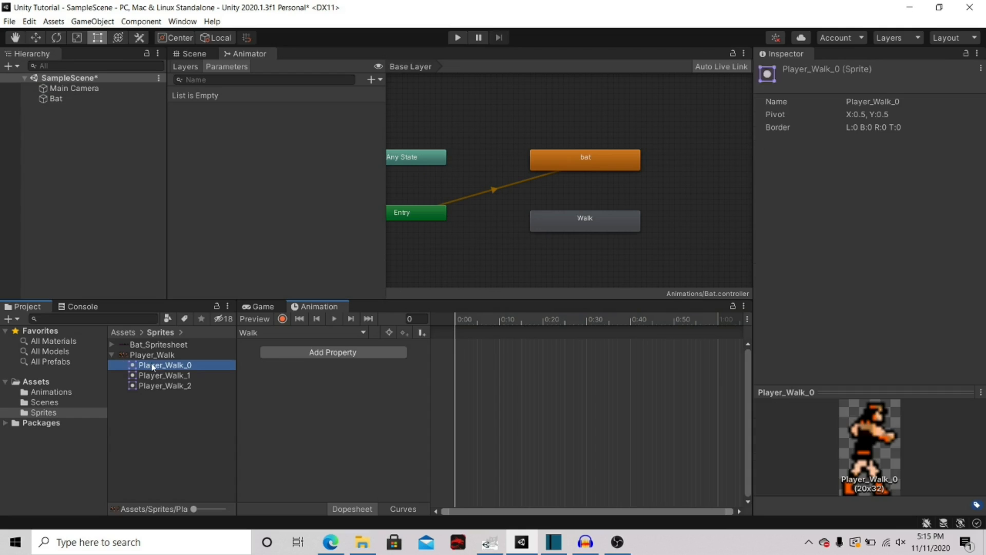
pyautogui.keyDown('shift'); pyautogui.click(166, 387); pyautogui.keyUp('shift')
pyautogui.moveTo(168, 366); pyautogui.dragTo(531, 380)
pyautogui.moveTo(470, 360); pyautogui.dragTo(728, 389)
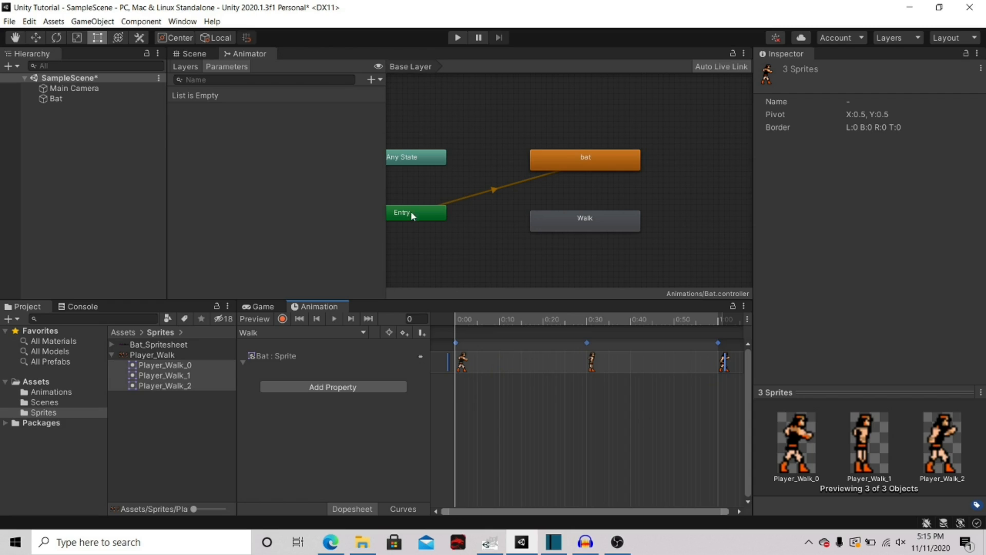
# Set the Walk state's Motion to None
pyautogui.click(581, 231)
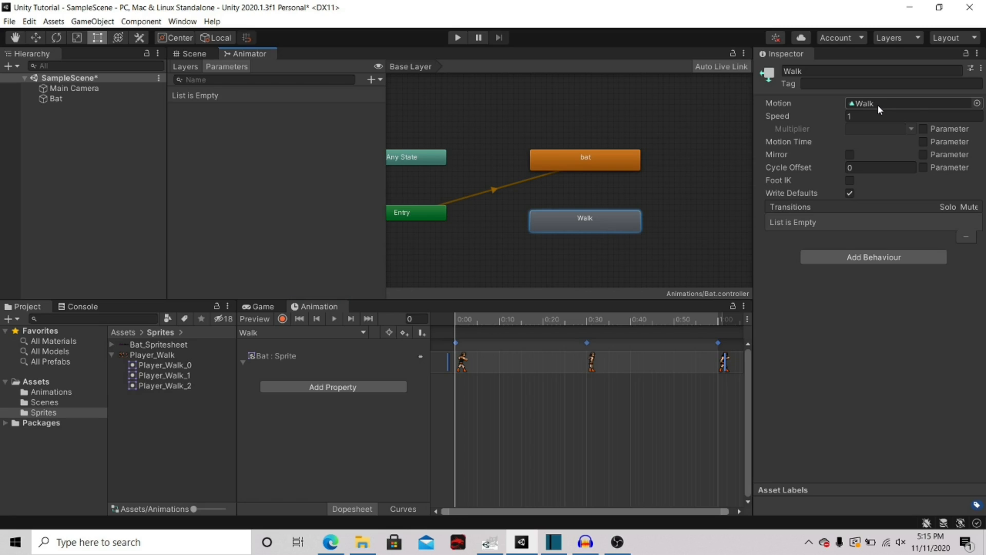
pyautogui.click(977, 103)
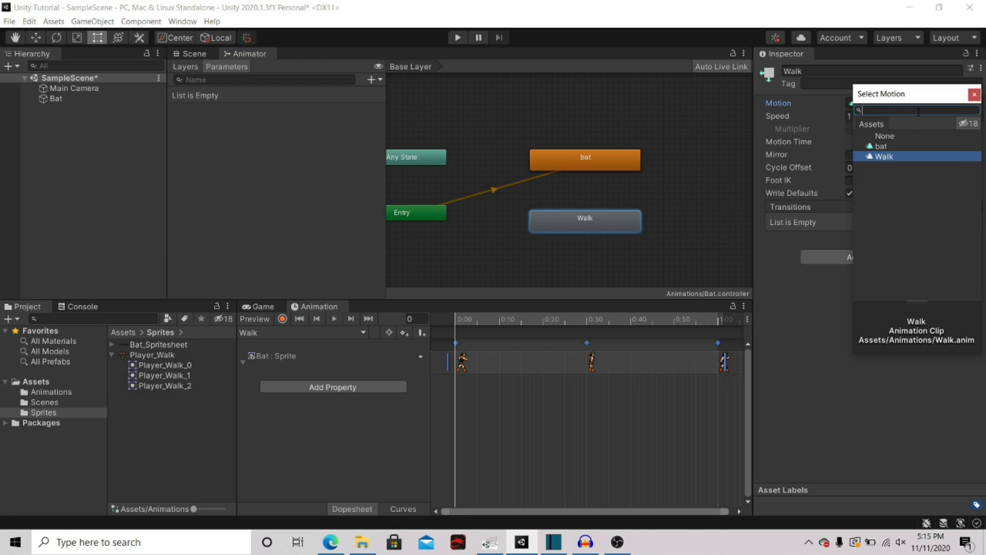
pyautogui.click(884, 137)
pyautogui.click(786, 362)
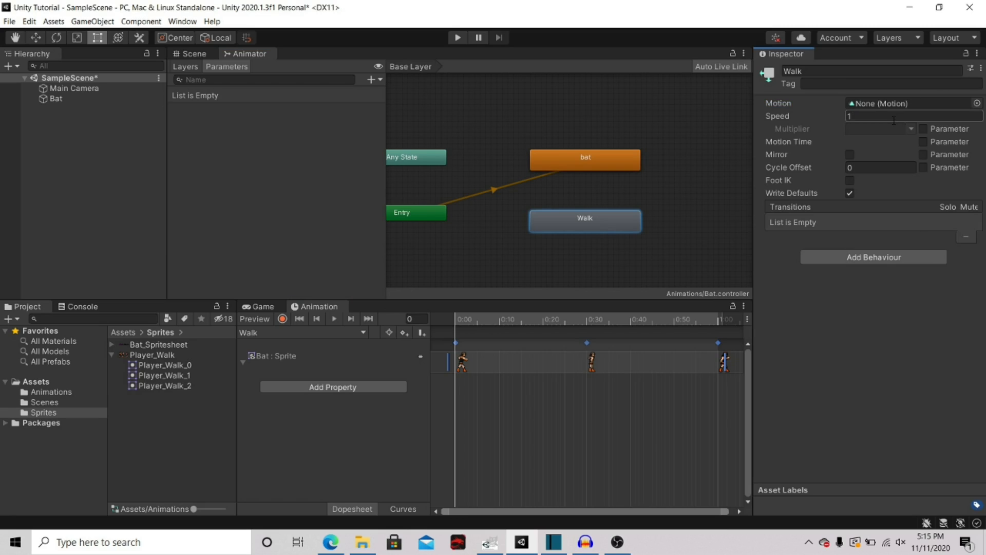
# Show the bat clip in the timeline and assign the Walk clip from the Animations folder as the Walk state's Motion
pyautogui.click(360, 332)
pyautogui.click(359, 327)
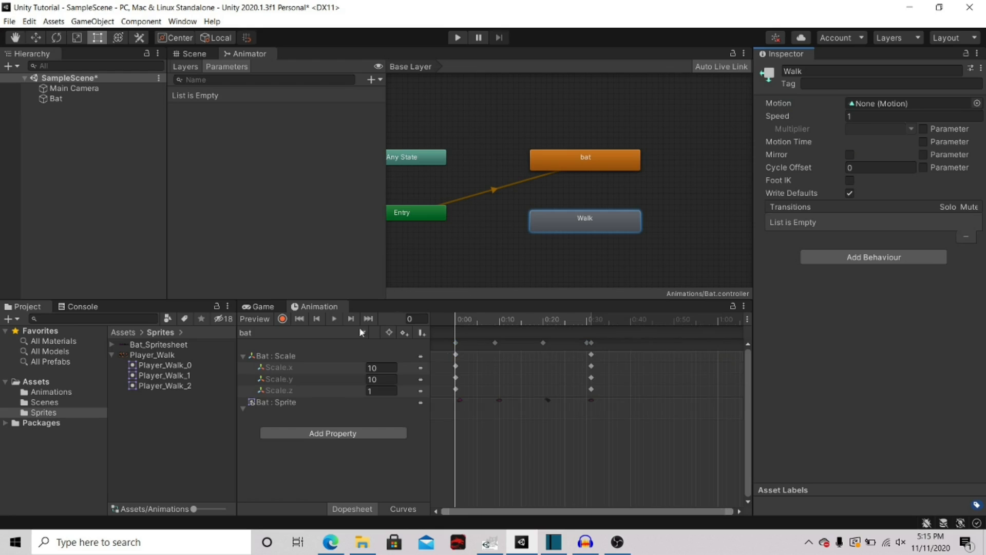
pyautogui.click(59, 391)
pyautogui.moveTo(136, 364); pyautogui.dragTo(903, 108)
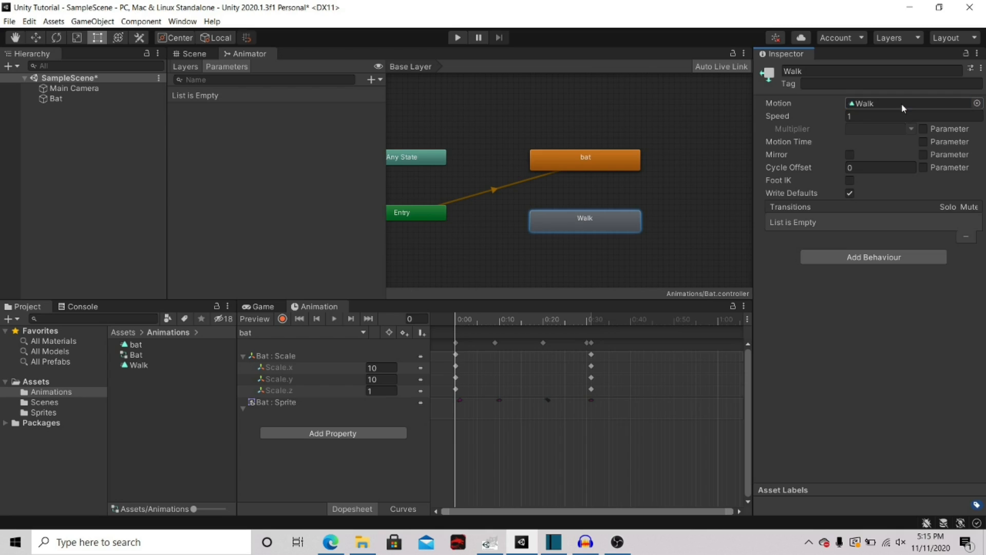
pyautogui.click(656, 254)
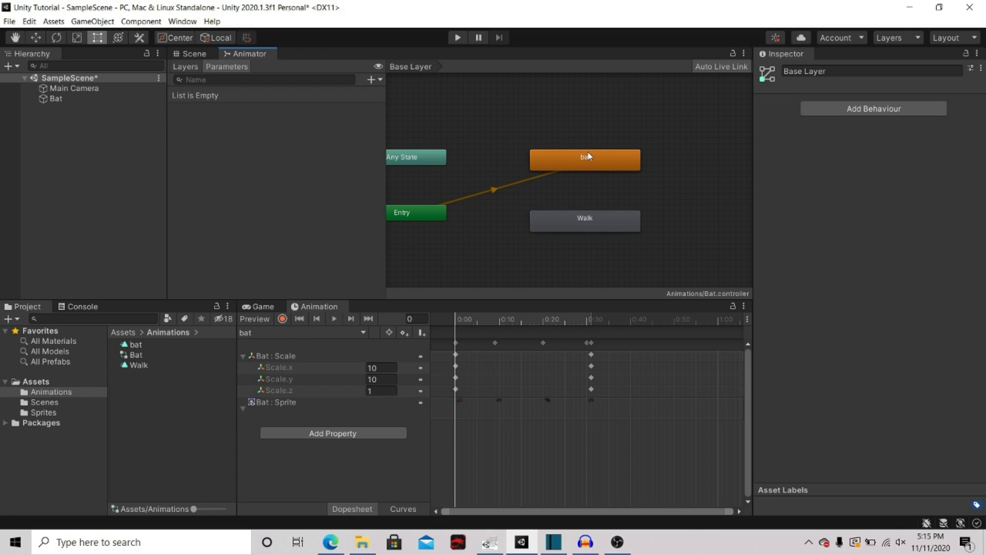
# Run the scene briefly to check which state plays, stop it and inspect the Walk state
pyautogui.click(454, 38)
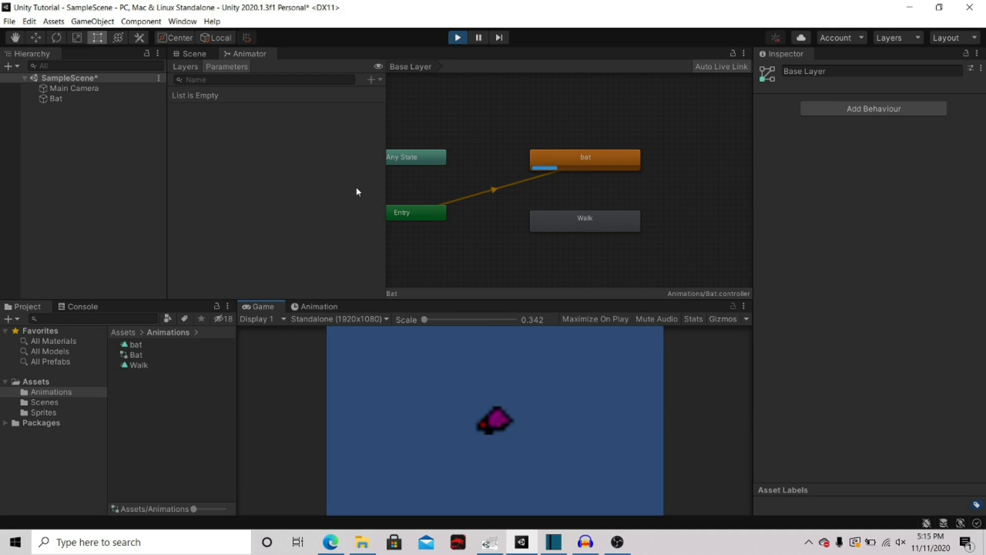
pyautogui.click(454, 37)
pyautogui.click(598, 227)
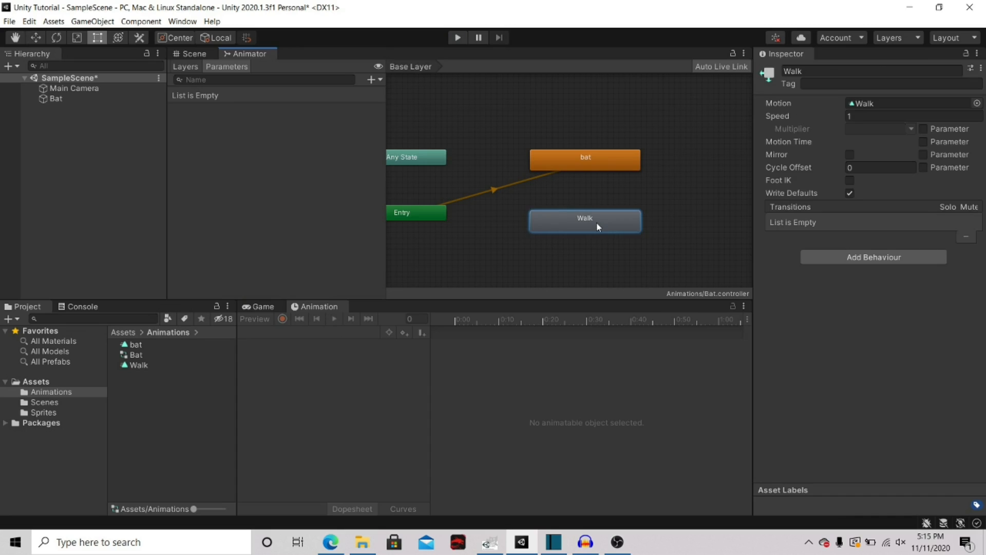
# Make a transition from the bat state to the Walk state
pyautogui.rightClick(572, 165)
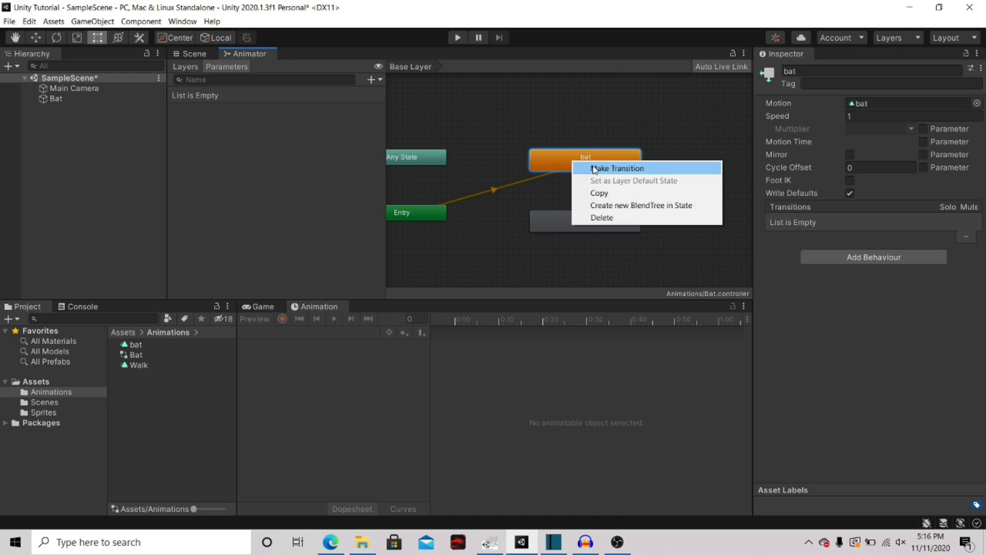
pyautogui.click(595, 169)
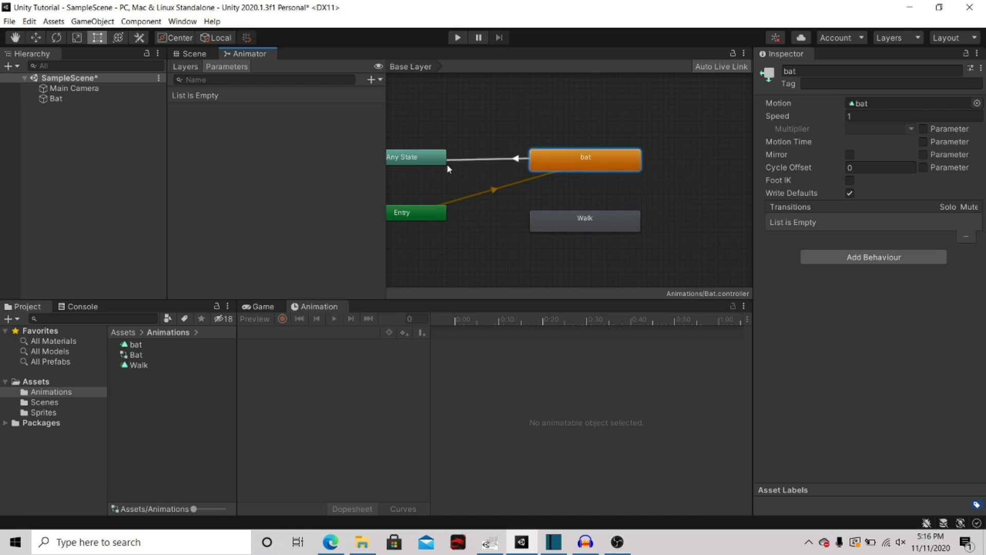
pyautogui.click(590, 221)
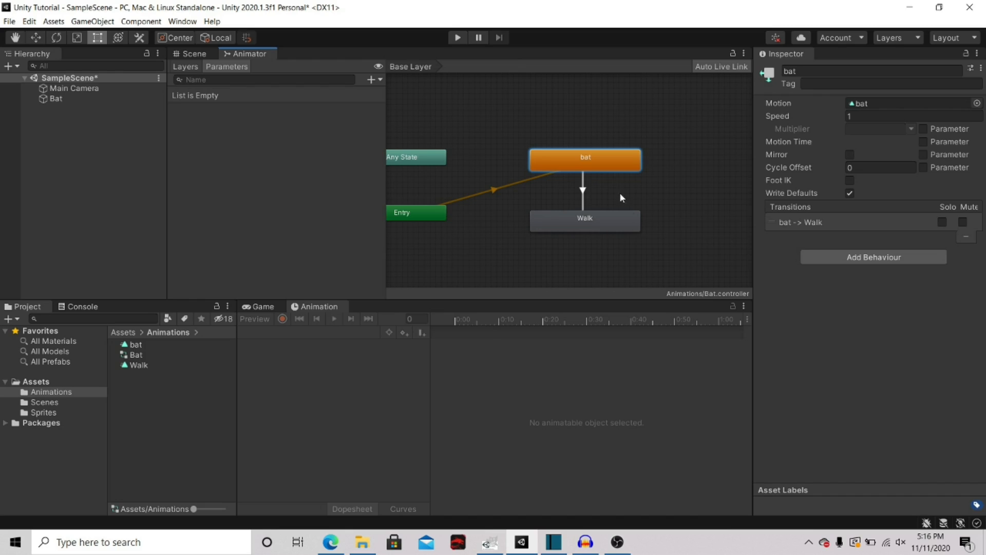
# Disable Has Exit Time on the bat-to-Walk transition and set its Transition Duration to 0
pyautogui.click(582, 191)
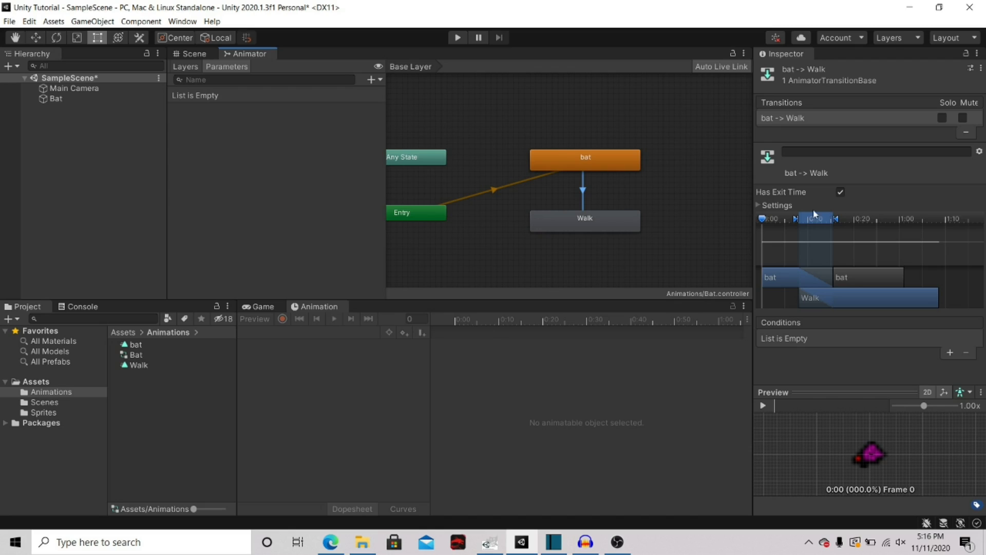
pyautogui.click(757, 204)
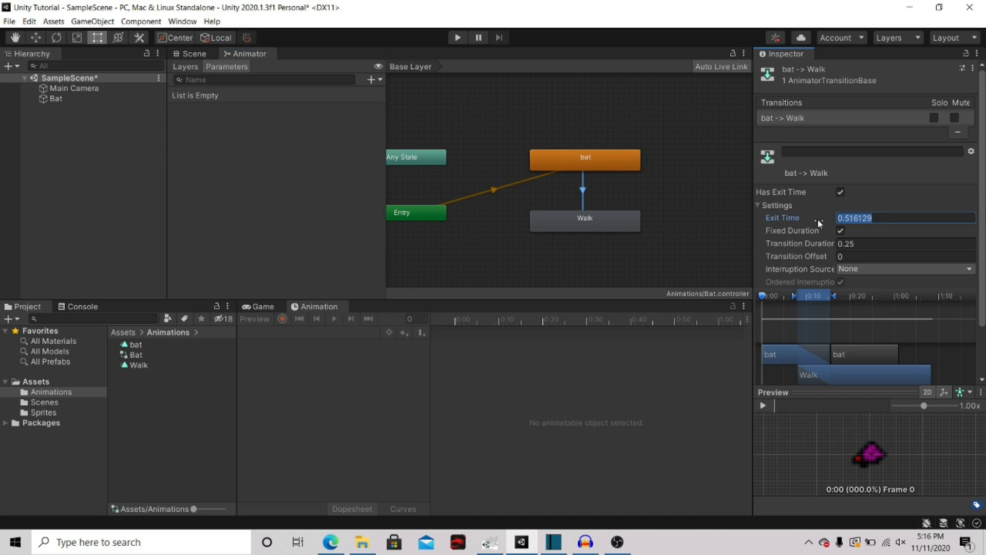
pyautogui.click(863, 205)
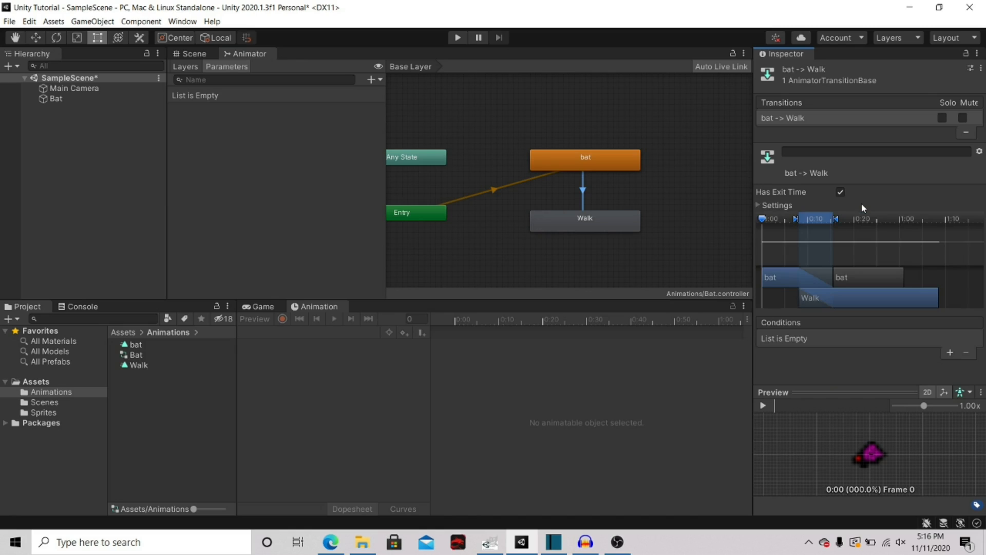
pyautogui.click(758, 204)
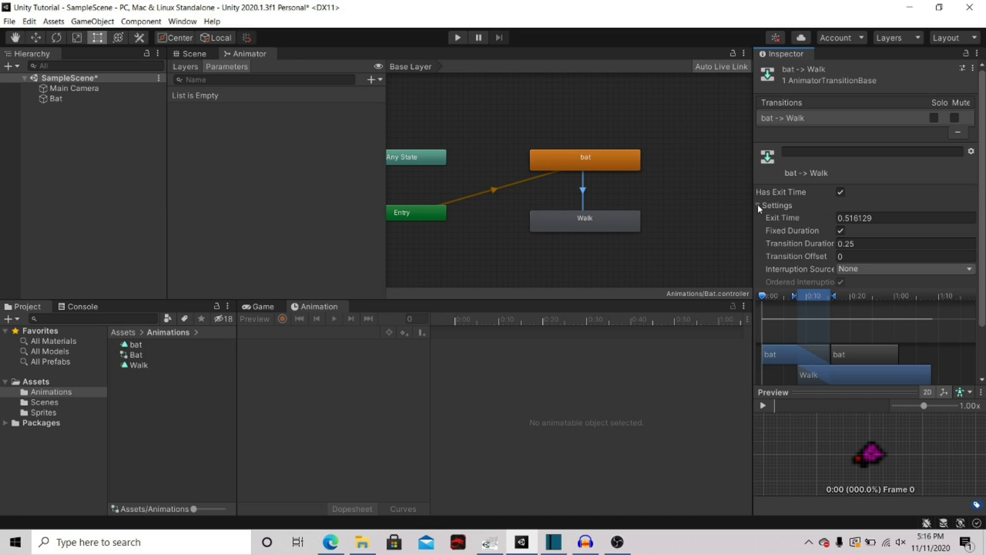
pyautogui.click(840, 193)
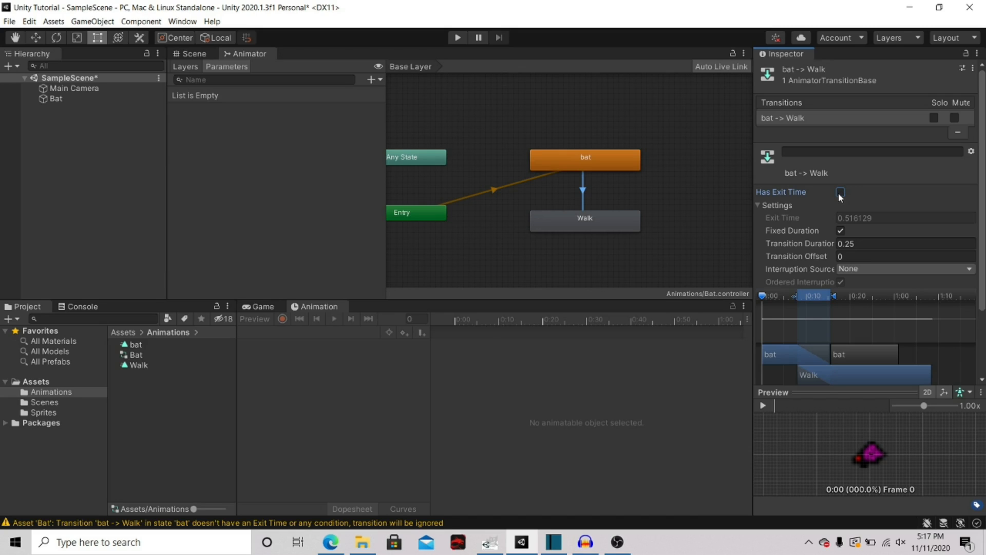
pyautogui.click(869, 245)
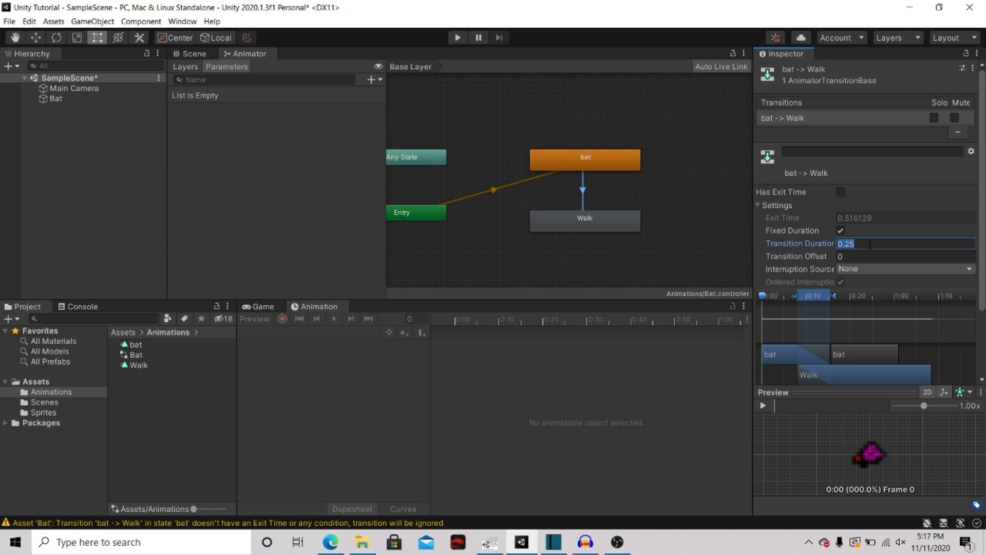
pyautogui.write('0')
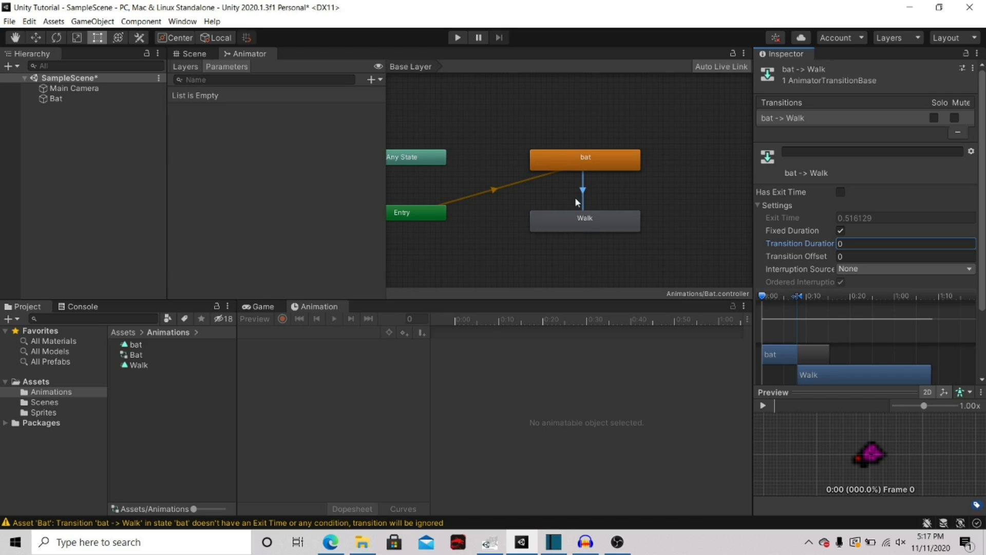
# Try the bat-to-Walk transition with Has Exit Time enabled and a Transition Duration of 0.5
pyautogui.click(584, 222)
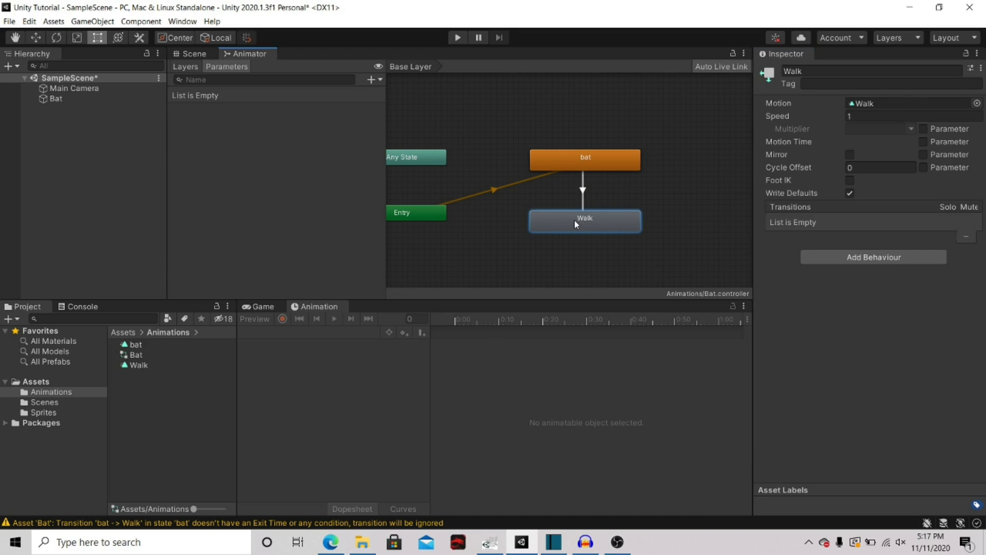
pyautogui.click(600, 165)
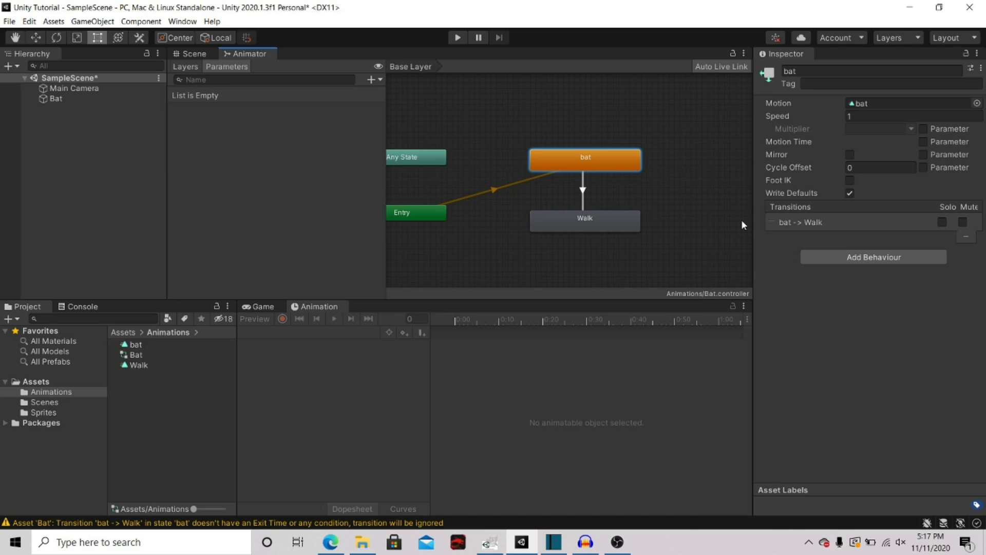
pyautogui.click(584, 191)
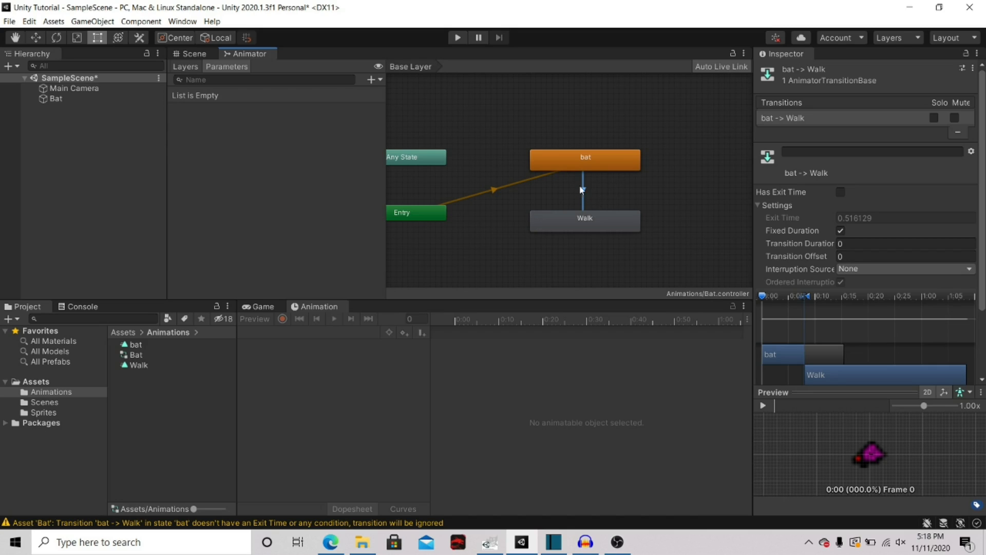
pyautogui.click(840, 192)
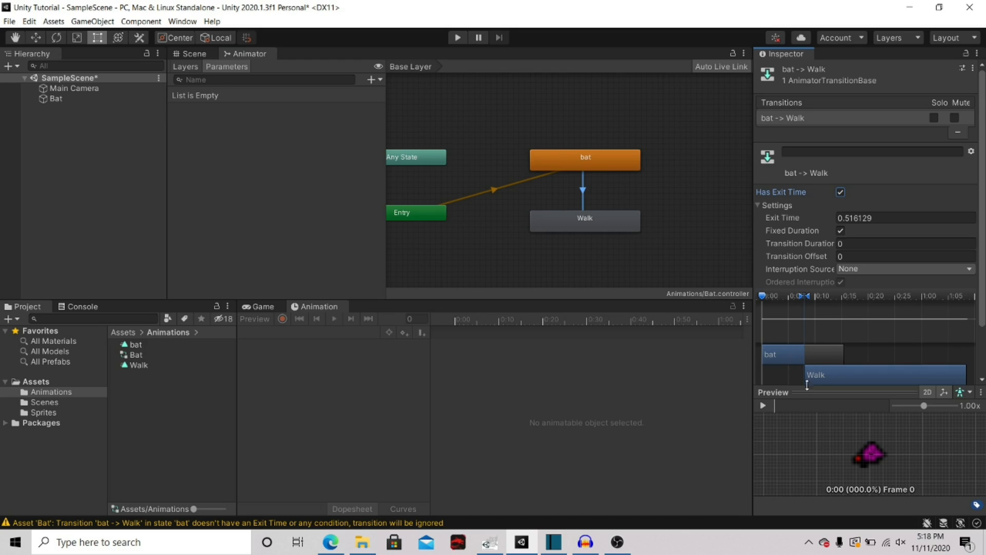
pyautogui.click(860, 244)
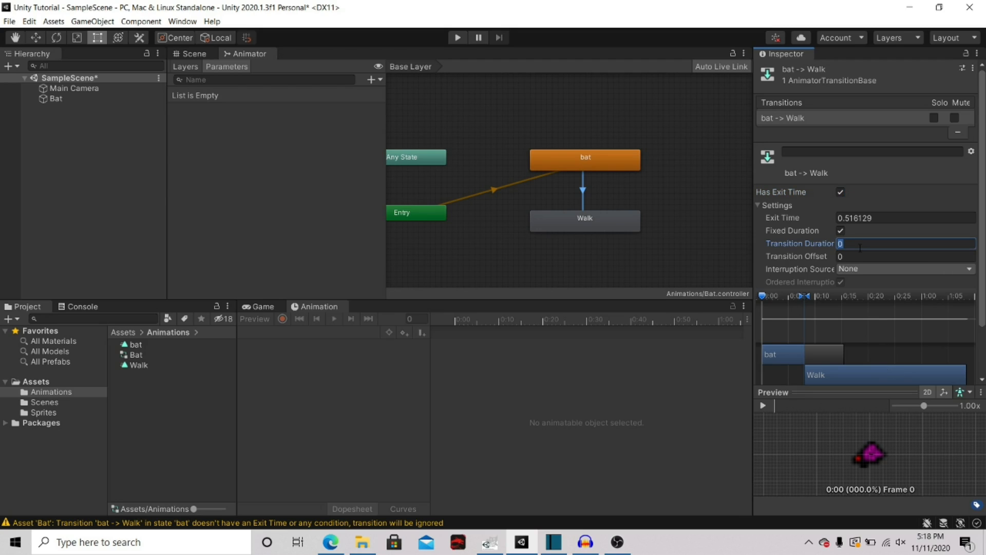
pyautogui.write('0.5')
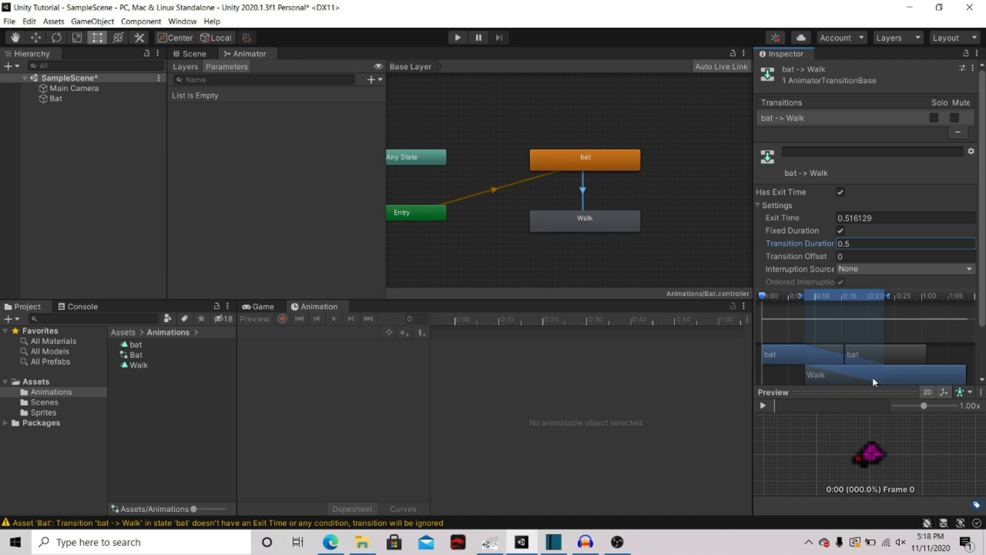
# Turn Has Exit Time back off for the bat-to-Walk transition and reset its Transition Duration to 0
pyautogui.click(840, 192)
pyautogui.click(869, 243)
pyautogui.press('BackSpace')
pyautogui.write('0')
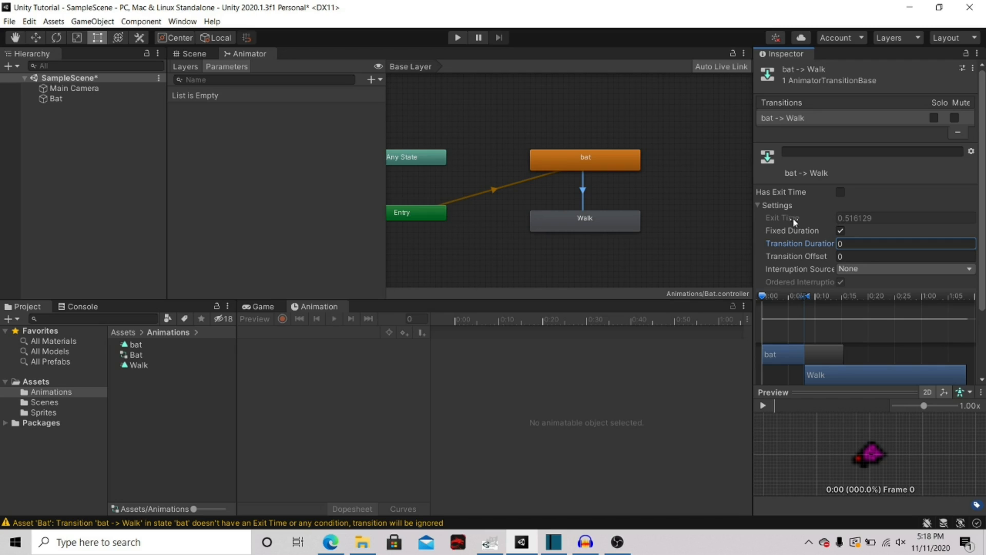
# Try an Exit Time of 1.38 on the bat-to-Walk transition, undo it and leave Has Exit Time disabled
pyautogui.click(841, 192)
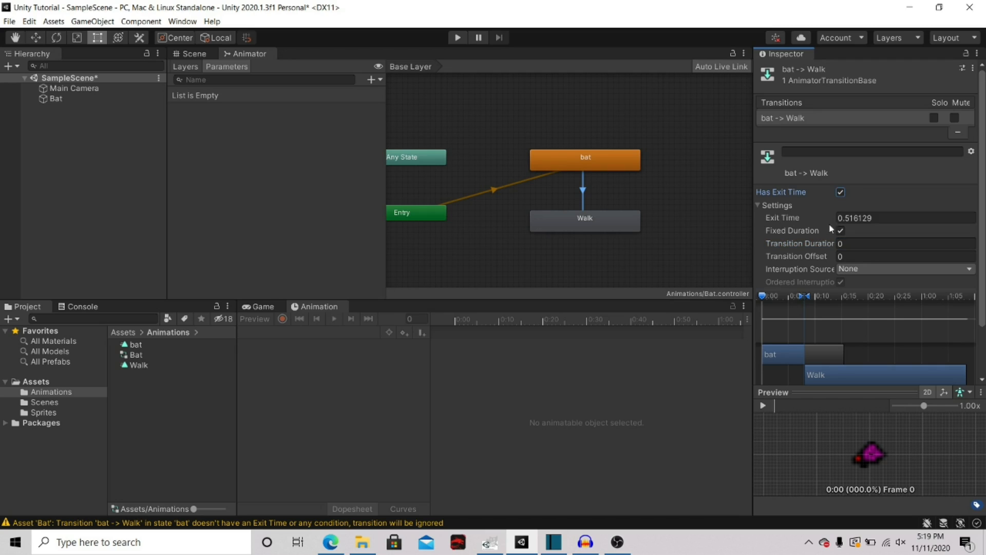
pyautogui.moveTo(800, 221)
pyautogui.mouseDown()
pyautogui.moveTo(833, 219)
pyautogui.moveTo(807, 224)
pyautogui.mouseUp()
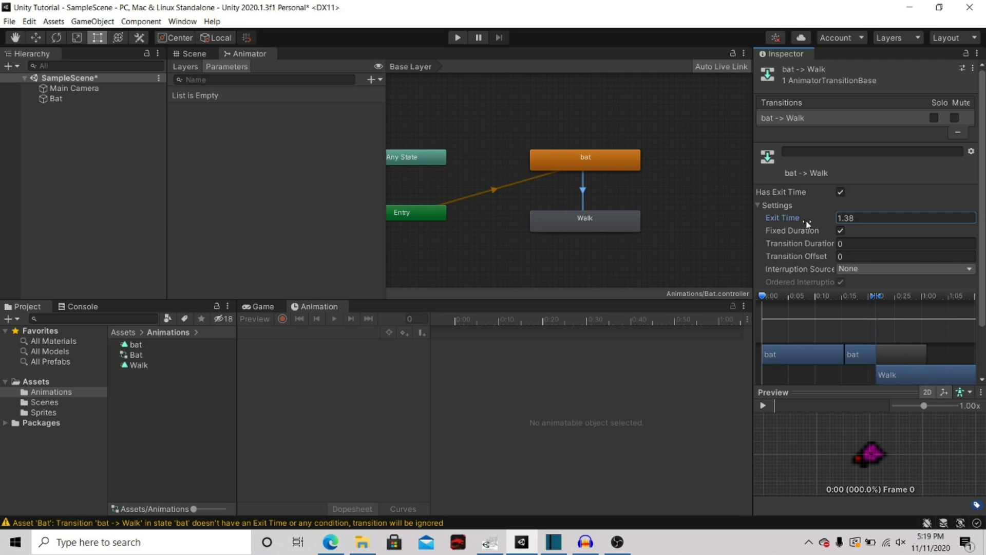
pyautogui.hotkey('ctrl', 'z')
pyautogui.click(840, 193)
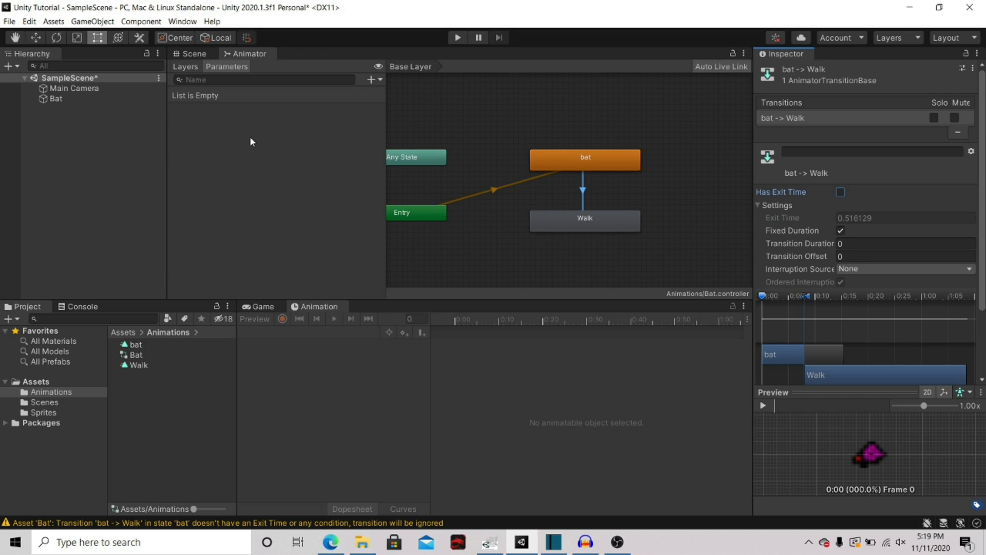
# Add a condition entry to the bat-to-Walk transition
pyautogui.scroll(-4, 814, 308)
pyautogui.scroll(3, 813, 297)
pyautogui.scroll(-3, 929, 292)
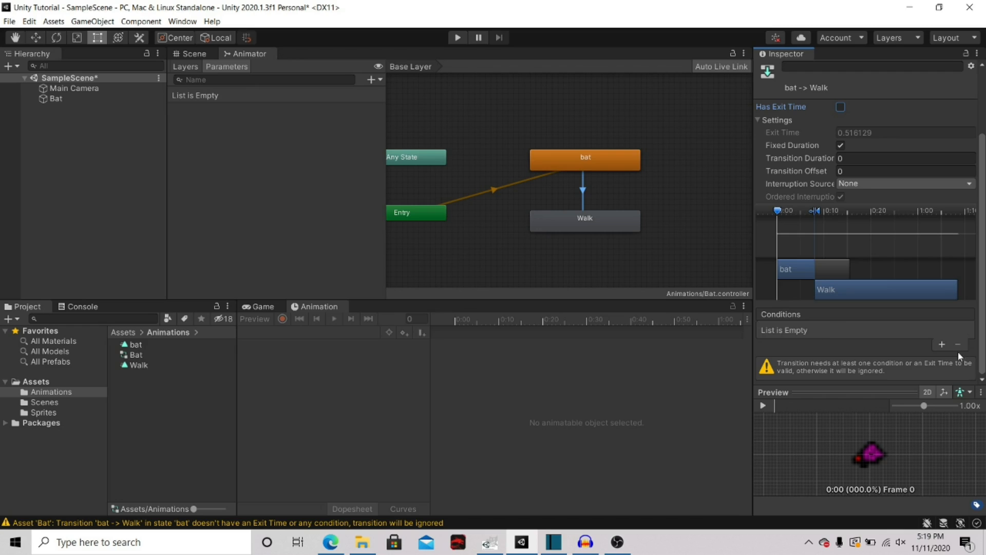
pyautogui.click(941, 344)
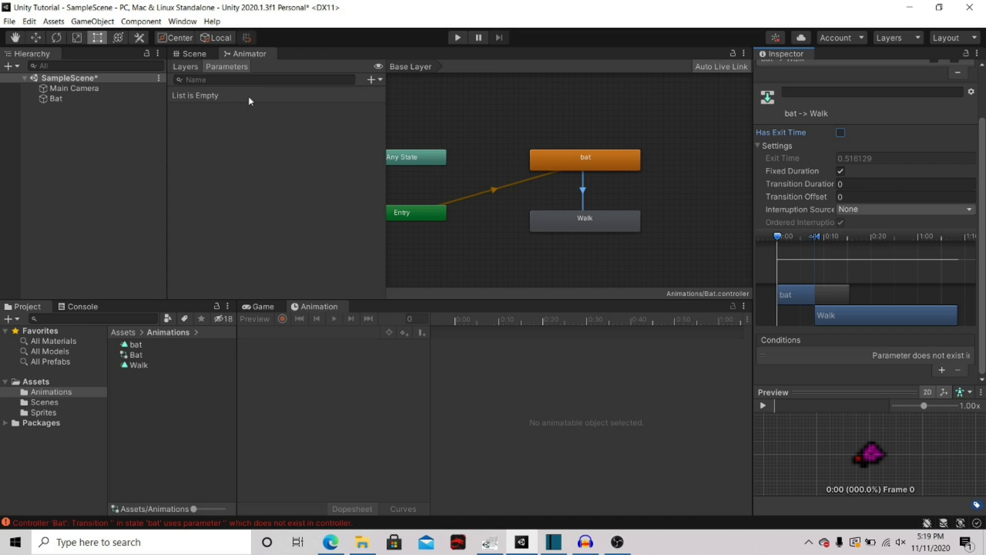
# Add a Bool parameter named Bat to the Animator Controller
pyautogui.click(330, 129)
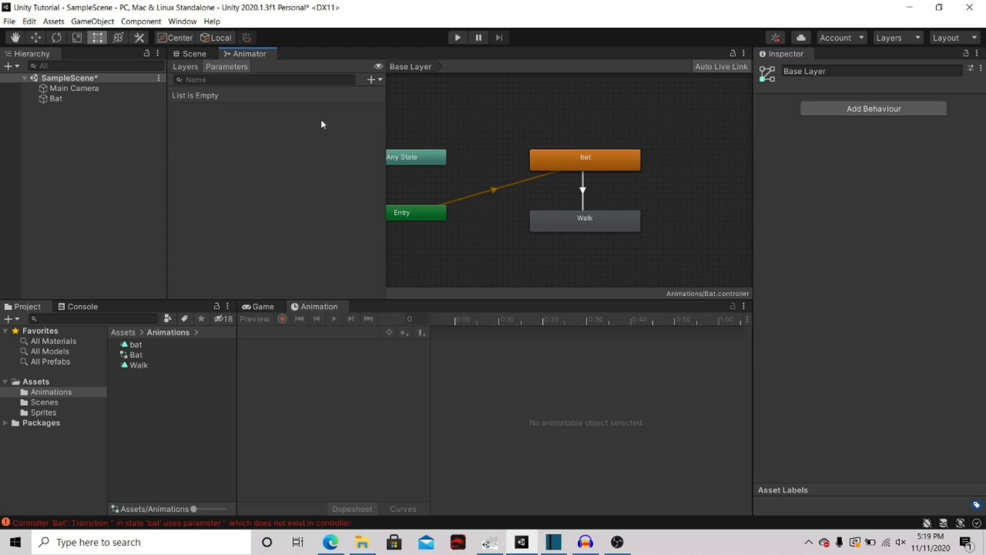
pyautogui.click(377, 81)
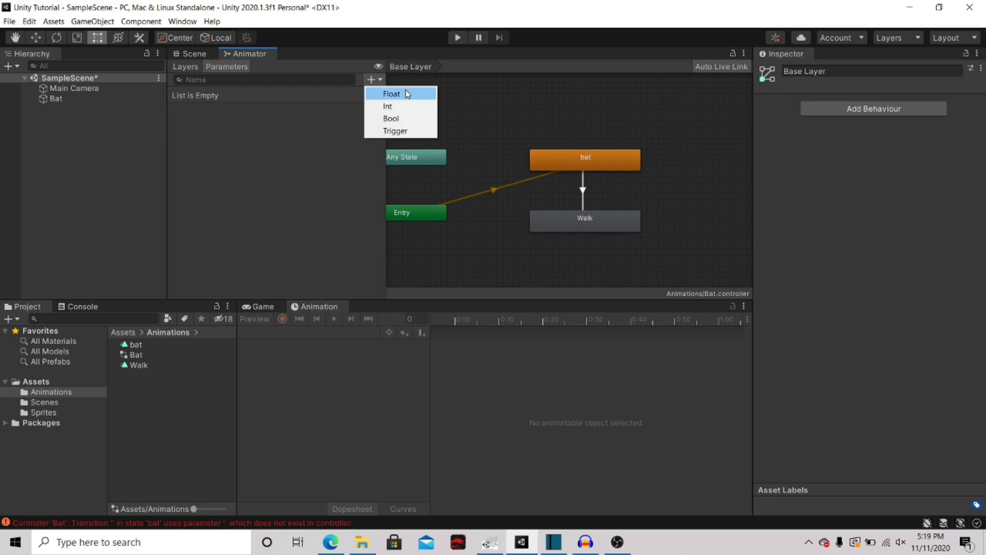
pyautogui.click(405, 119)
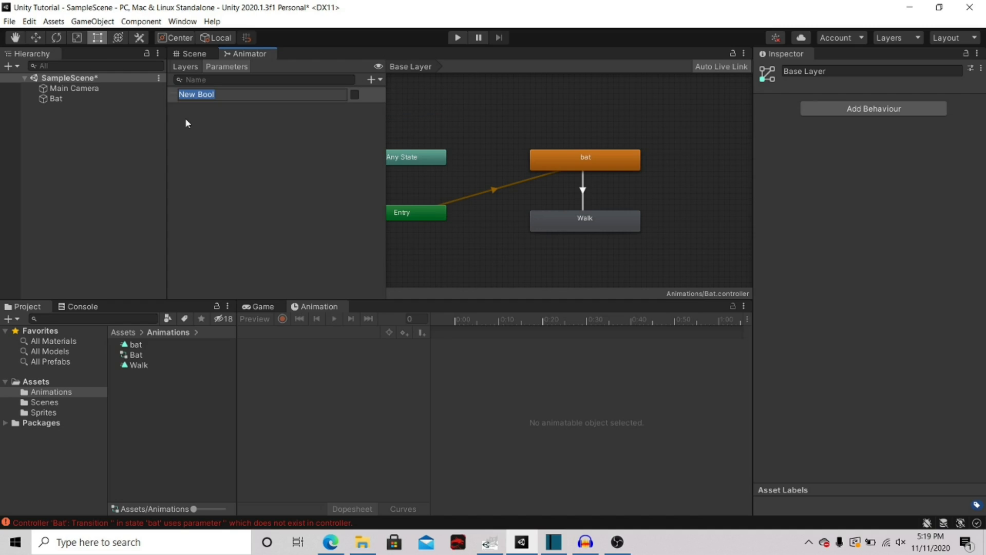
pyautogui.write('Bat')
pyautogui.press('Return')
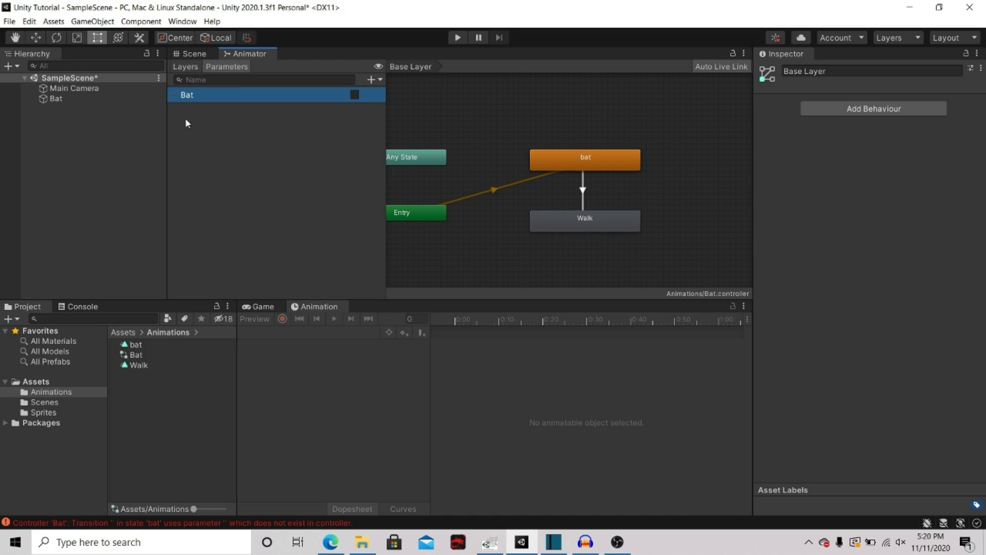
# Add a second Bool parameter named Walk to the Animator Controller
pyautogui.click(370, 79)
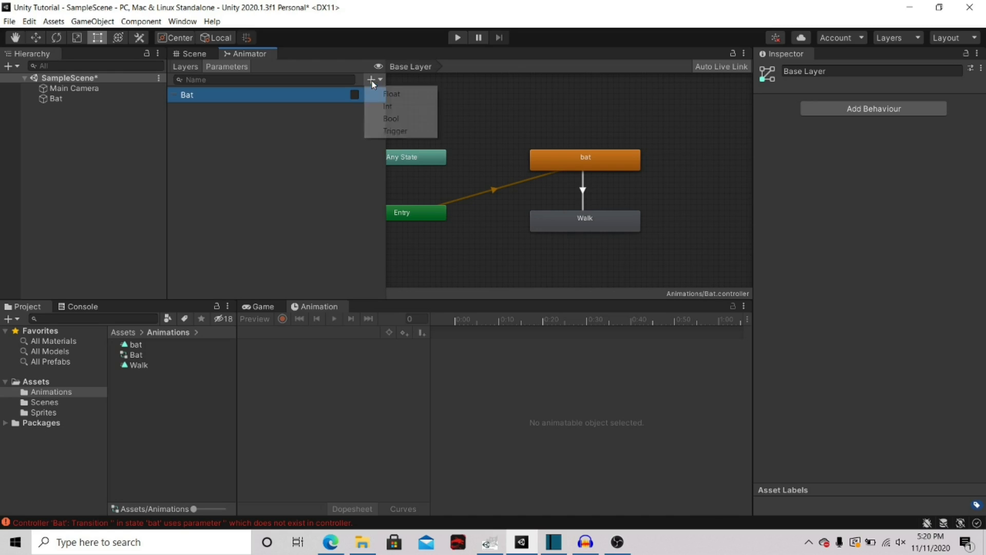
pyautogui.click(366, 118)
pyautogui.write('Walk')
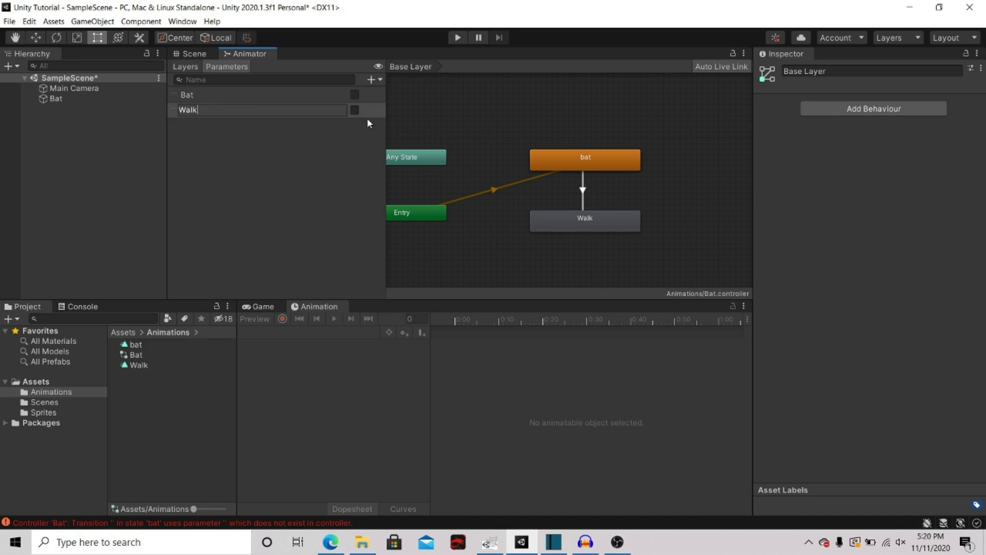
pyautogui.press('Return')
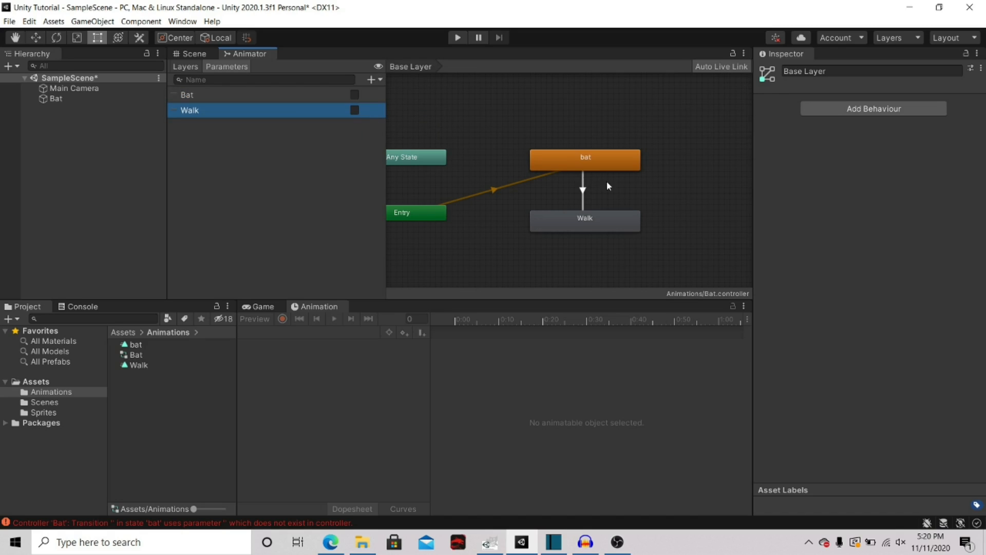
# Set the bat-to-Walk transition's condition to the Walk parameter being true
pyautogui.click(582, 190)
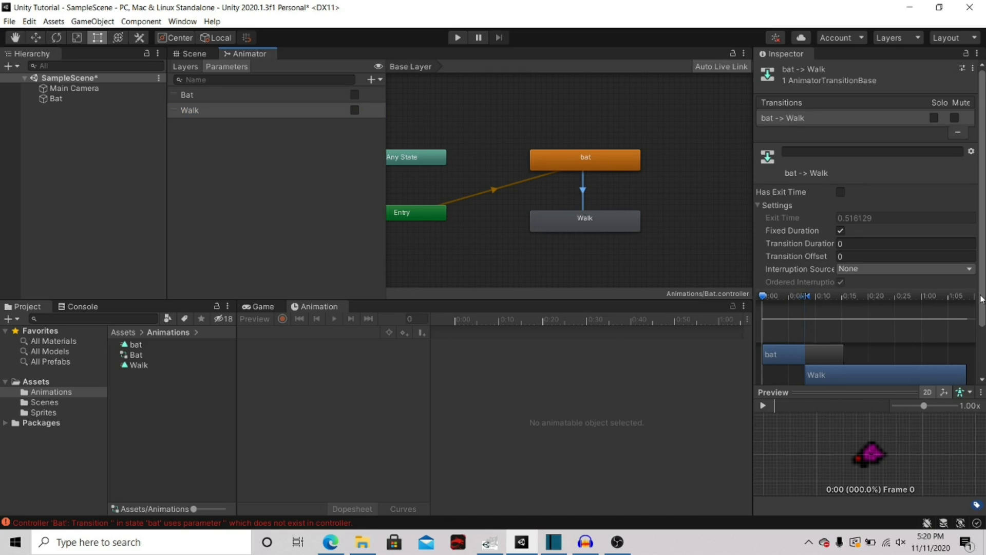
pyautogui.scroll(-3, 927, 373)
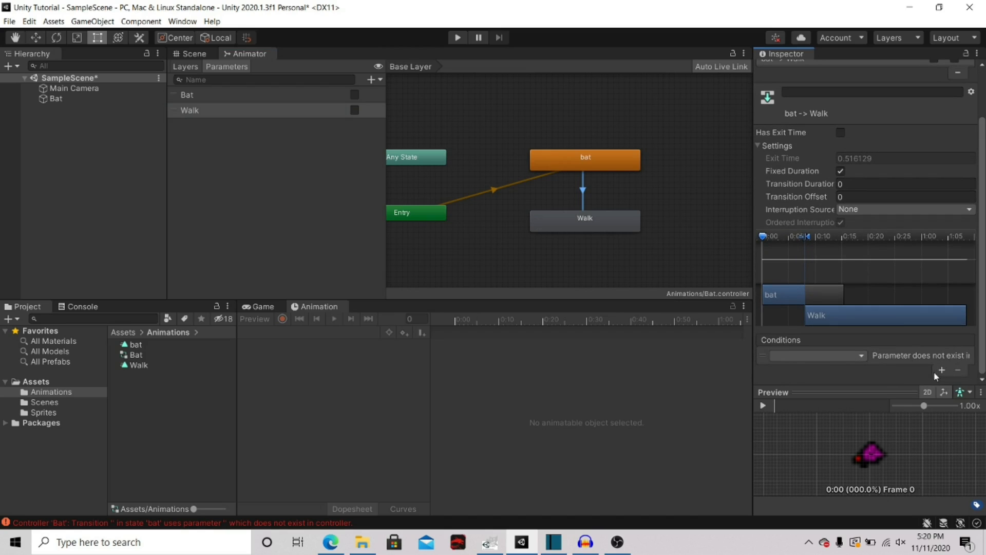
pyautogui.click(860, 354)
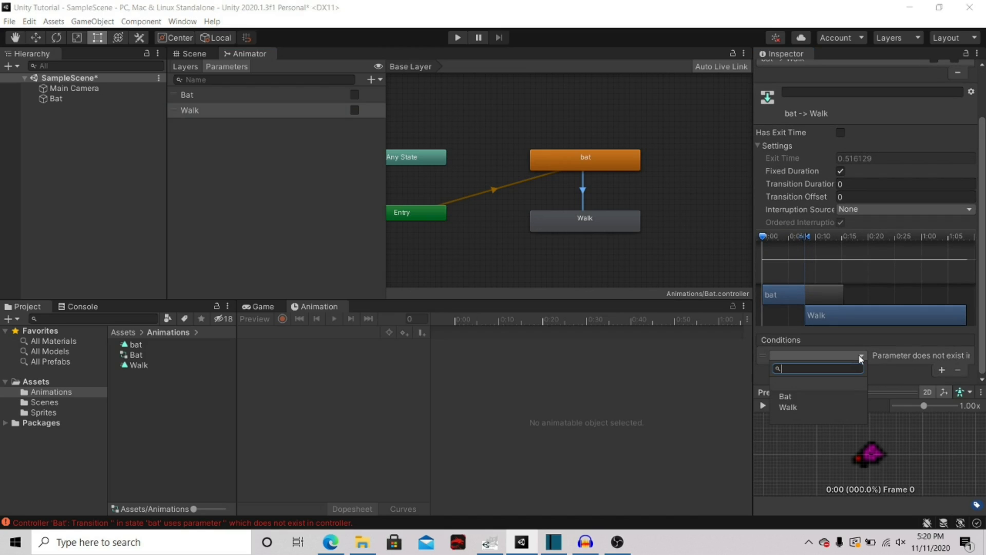
pyautogui.click(825, 406)
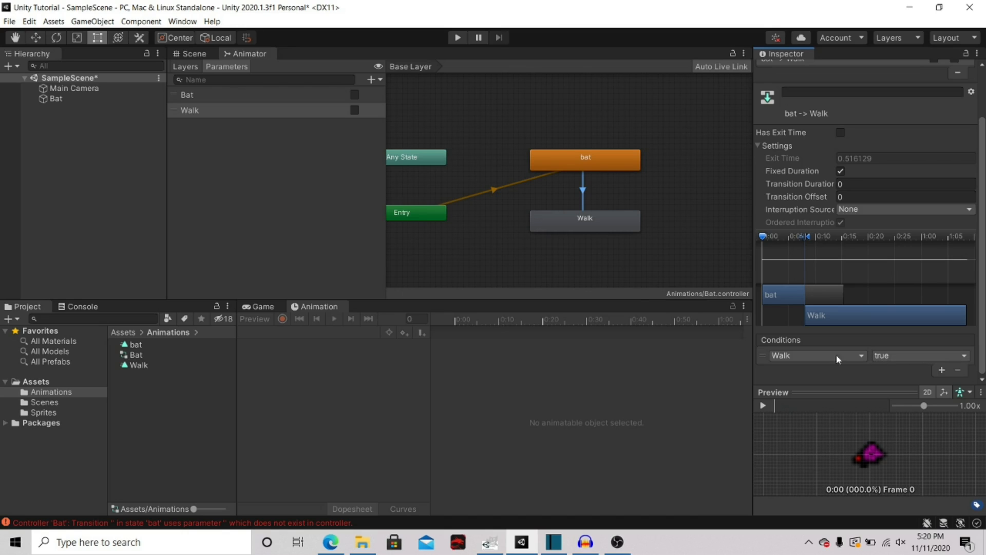
# Try toggling the default values of the Bat and Walk parameters
pyautogui.click(355, 94)
pyautogui.click(355, 110)
pyautogui.click(354, 96)
pyautogui.click(354, 94)
# Make a transition from the Walk state back to the bat state
pyautogui.click(594, 223)
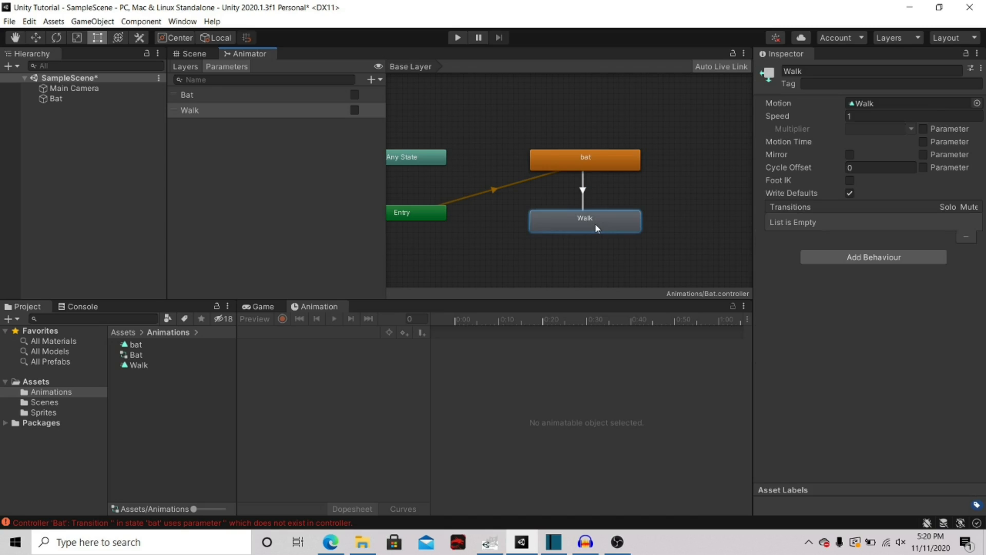
pyautogui.rightClick(595, 223)
pyautogui.click(608, 232)
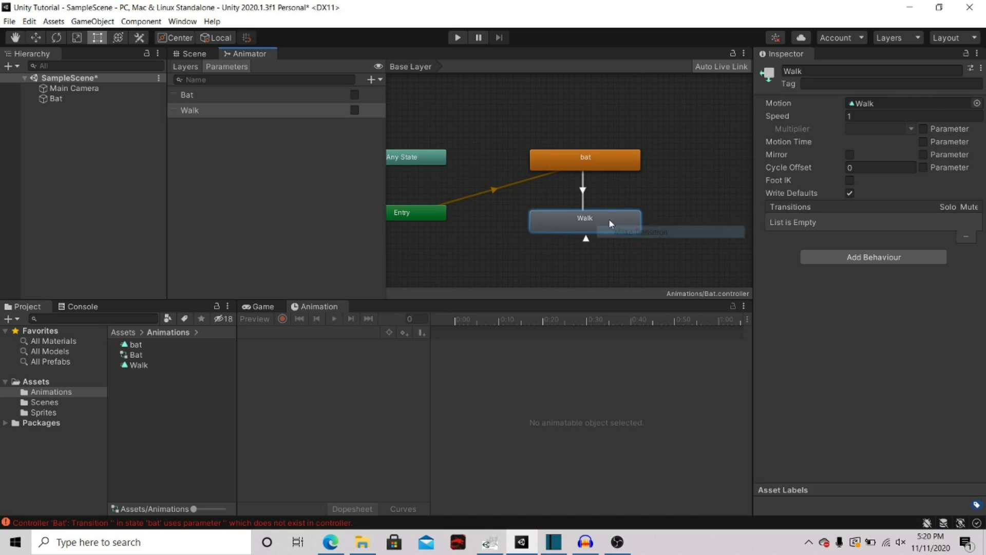
pyautogui.click(593, 165)
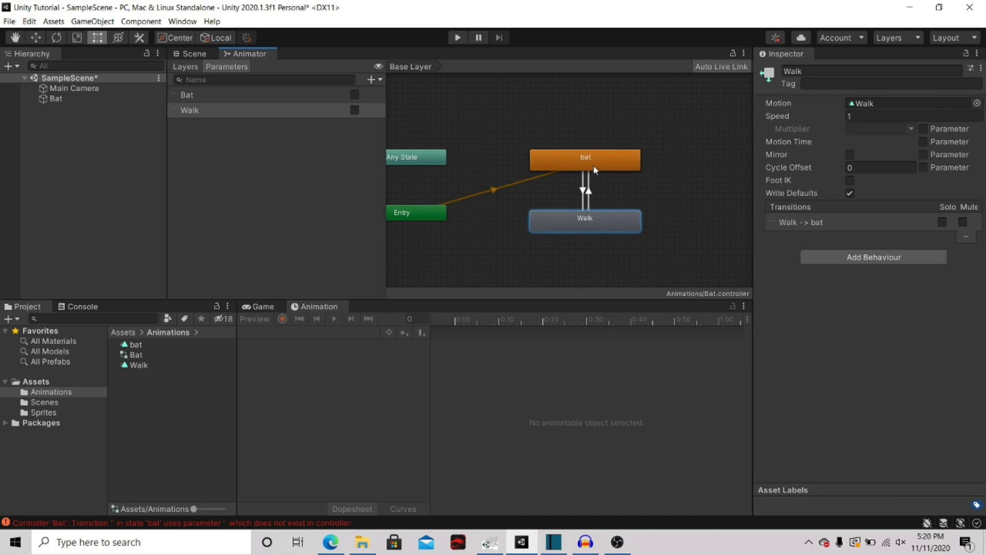
# Add a condition to the Walk-to-bat transition requiring the Bat parameter to be true
pyautogui.click(589, 192)
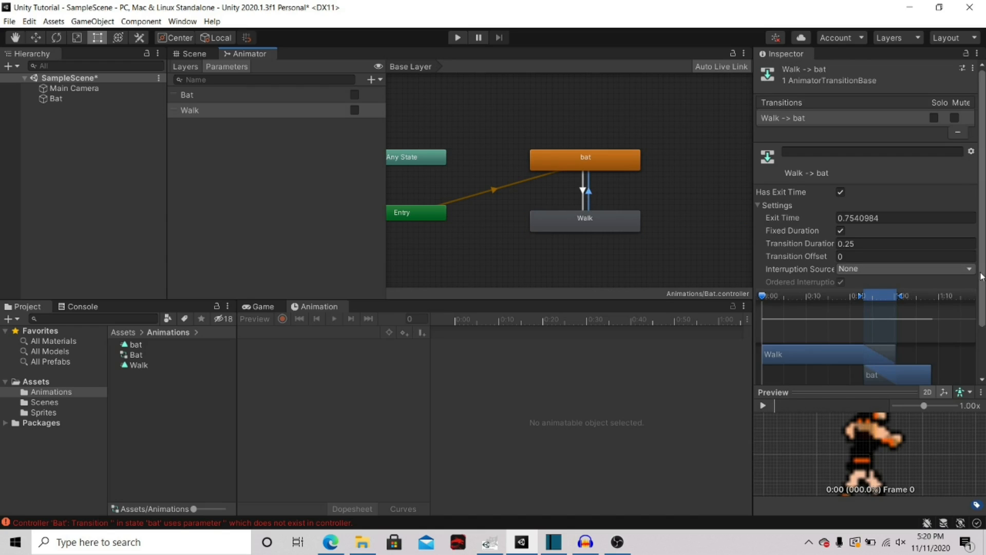
pyautogui.moveTo(981, 268); pyautogui.dragTo(984, 332)
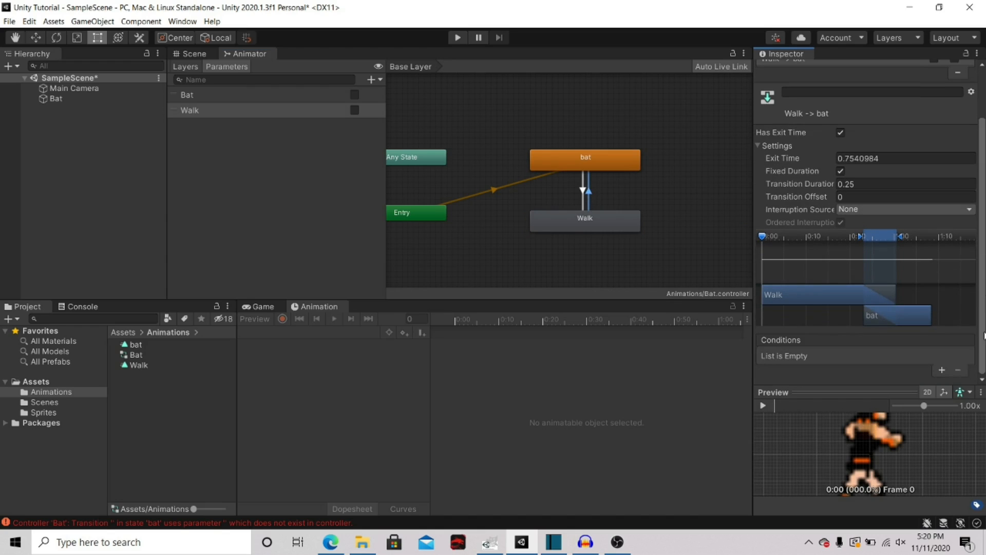
pyautogui.click(943, 370)
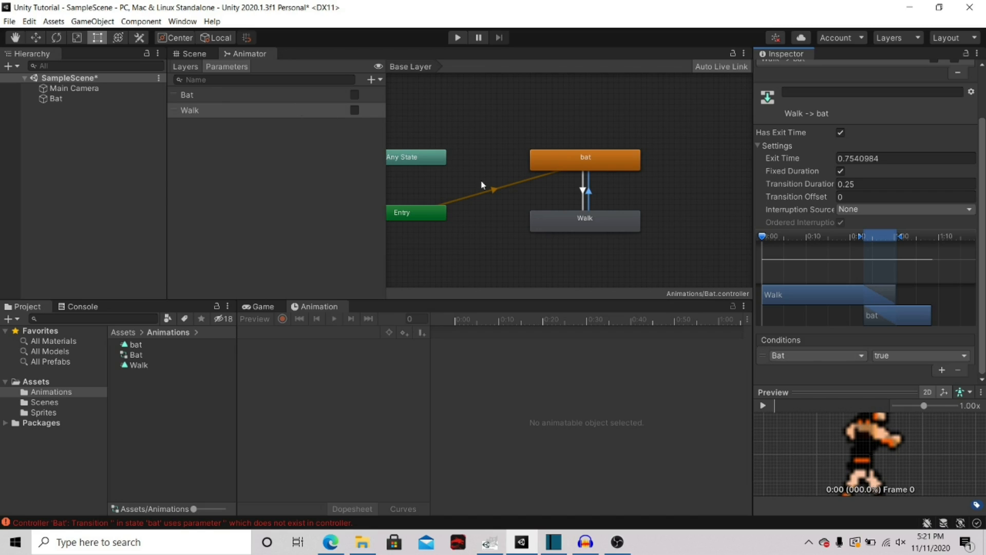
# Turn off Has Exit Time for the Walk-to-bat transition and open its transition duration for editing
pyautogui.click(583, 191)
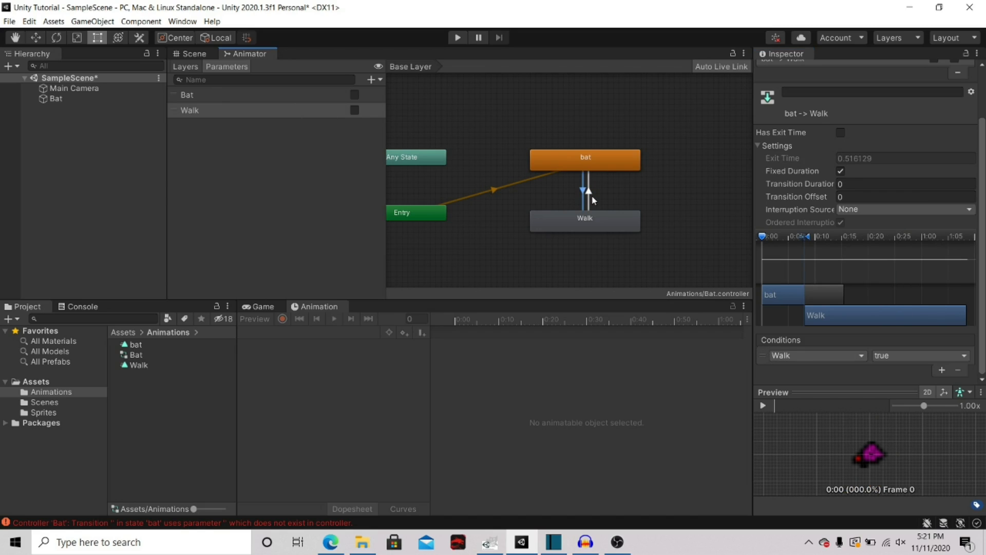
pyautogui.click(589, 192)
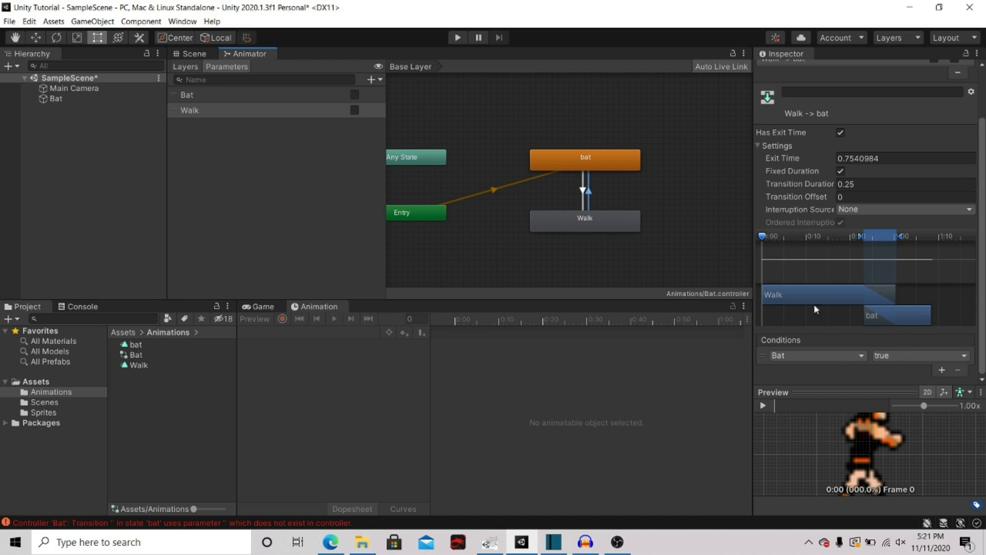
pyautogui.click(841, 132)
pyautogui.click(858, 184)
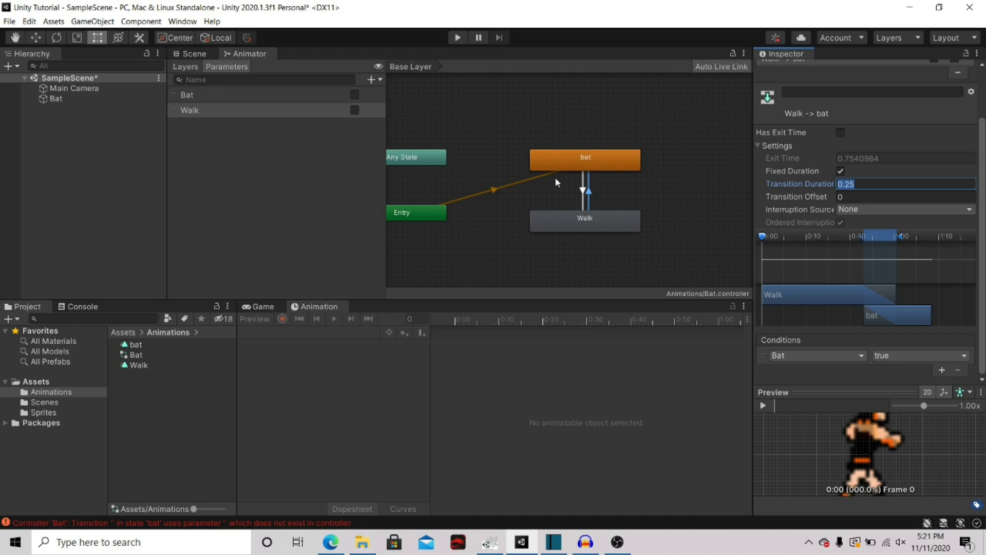
pyautogui.click(583, 193)
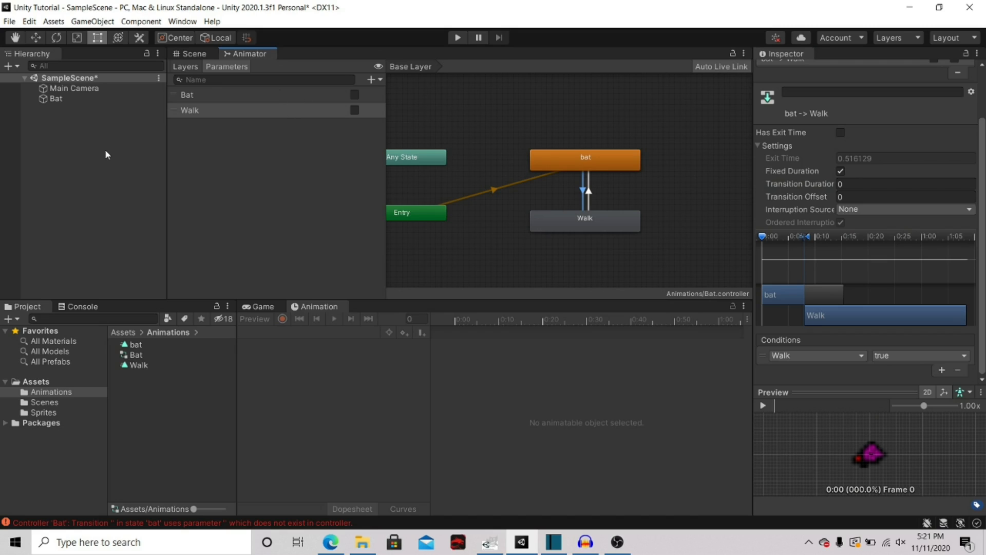
# Create a new C# script named BatAnimation in the Assets folder
pyautogui.click(45, 412)
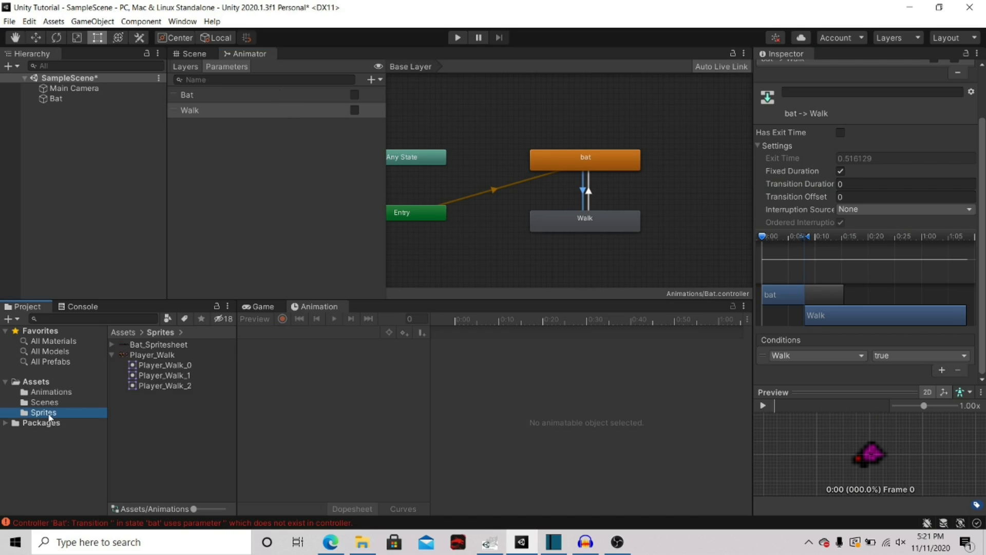
pyautogui.click(51, 383)
pyautogui.rightClick(150, 393)
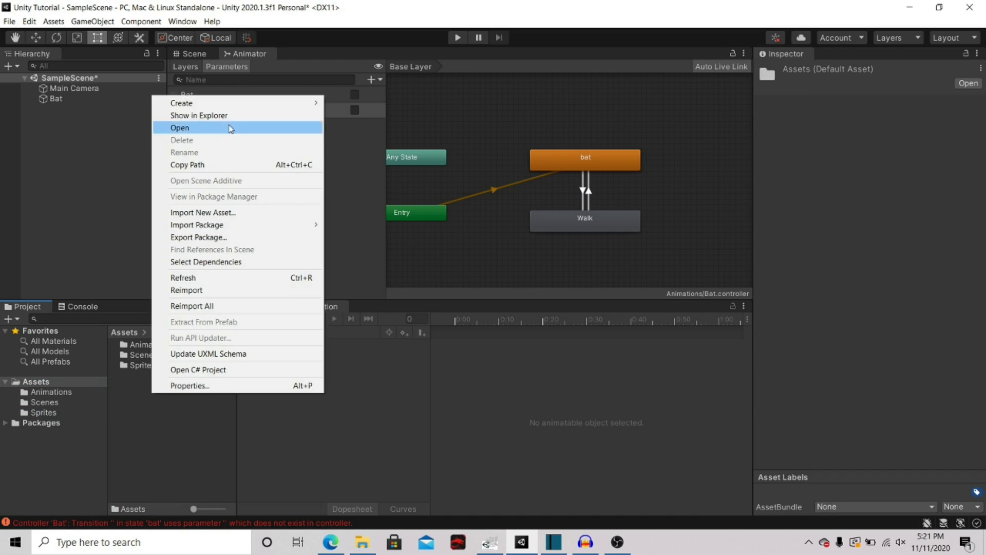
pyautogui.moveTo(247, 105)
pyautogui.click(353, 94)
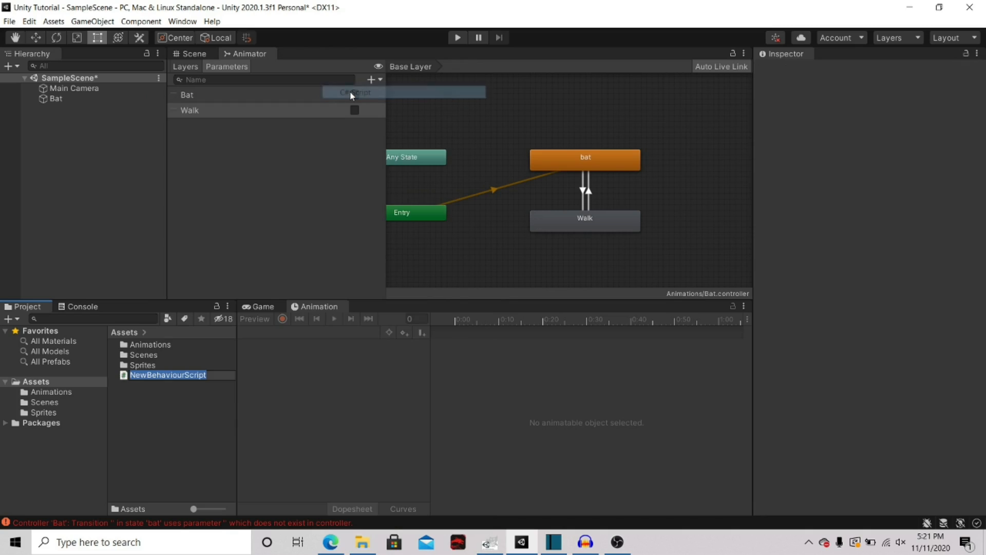
pyautogui.write('Bat')
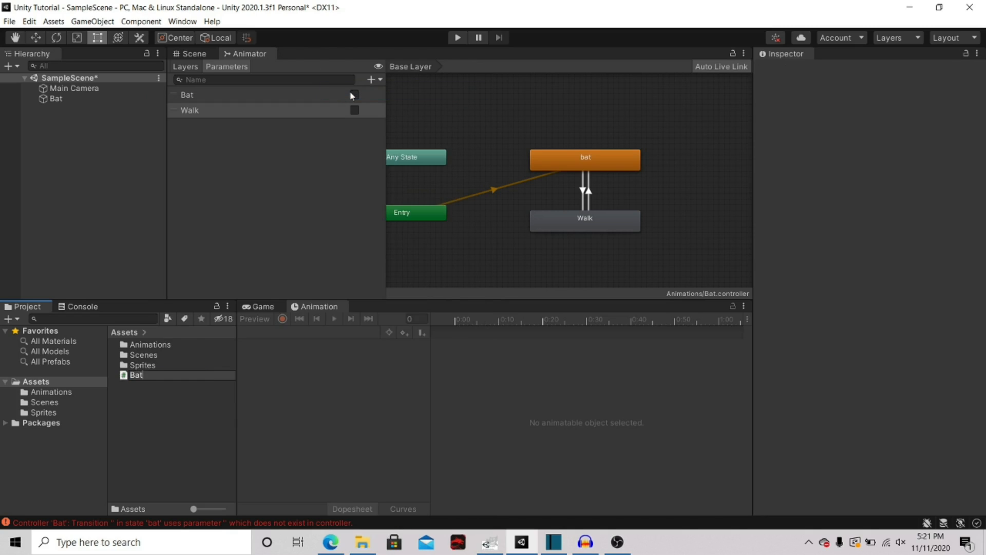
pyautogui.write('Animation')
pyautogui.press('Return')
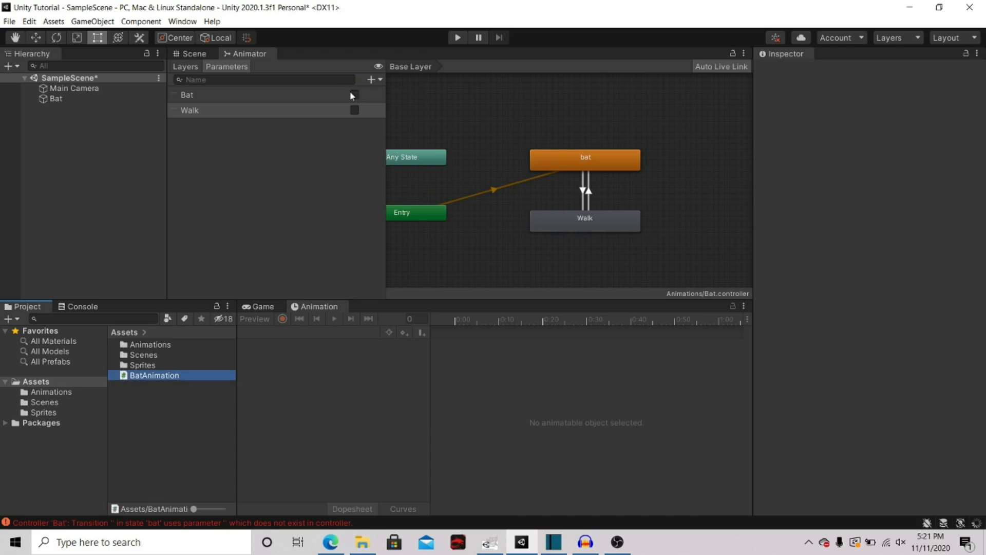
# Open the BatAnimation script in Visual Studio and delete the Update method with its comment and the comment above Start
pyautogui.doubleClick(136, 376)
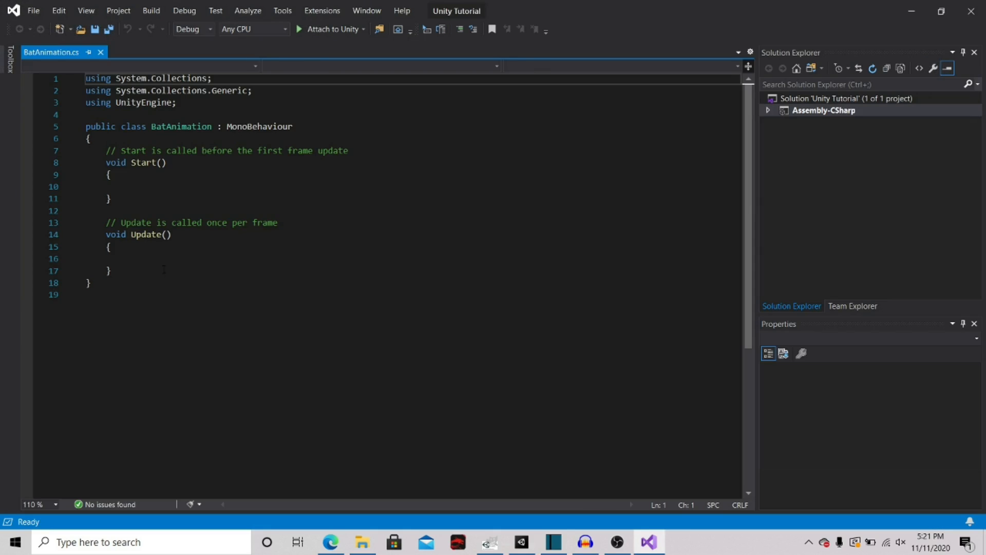
pyautogui.moveTo(111, 300); pyautogui.dragTo(64, 242)
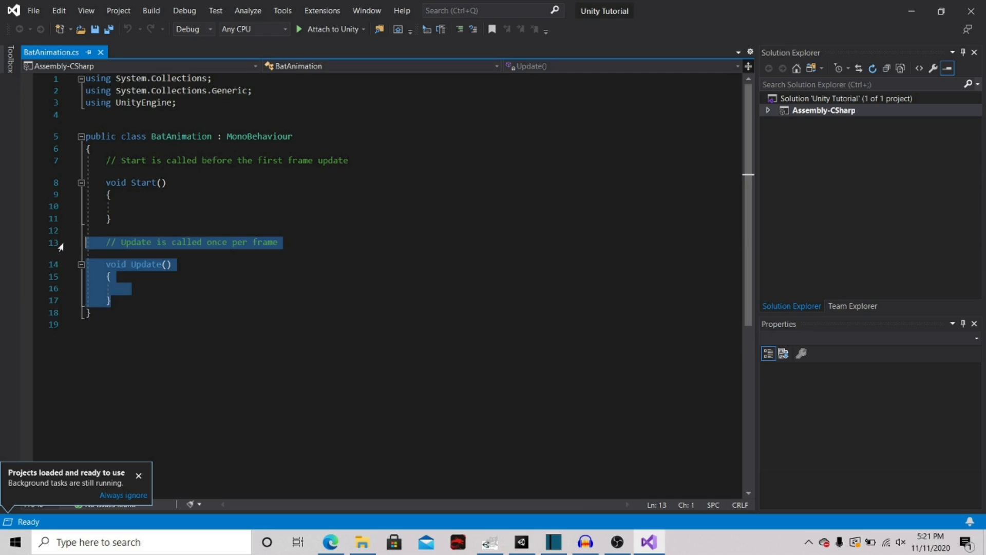
pyautogui.press('Delete')
pyautogui.moveTo(350, 160); pyautogui.dragTo(96, 160)
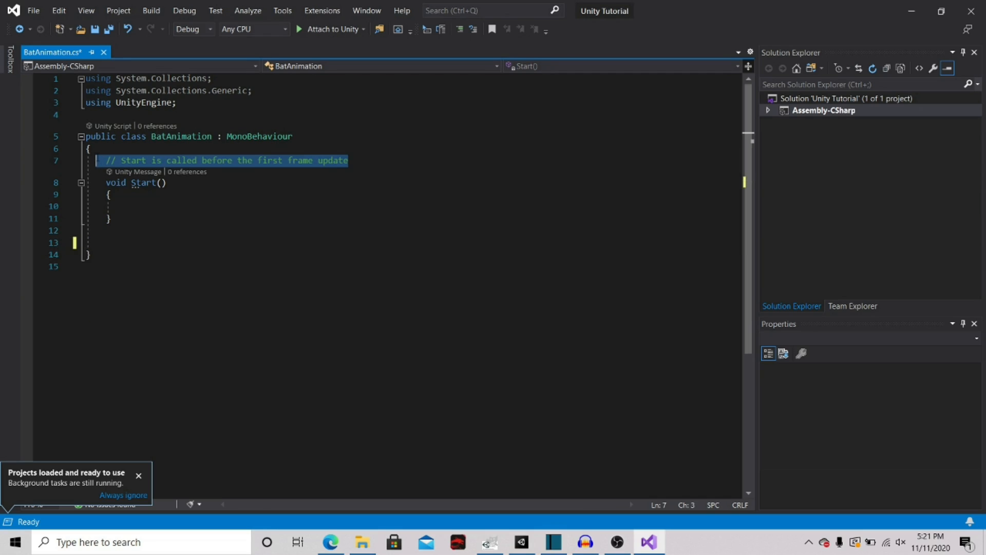
pyautogui.press('Delete')
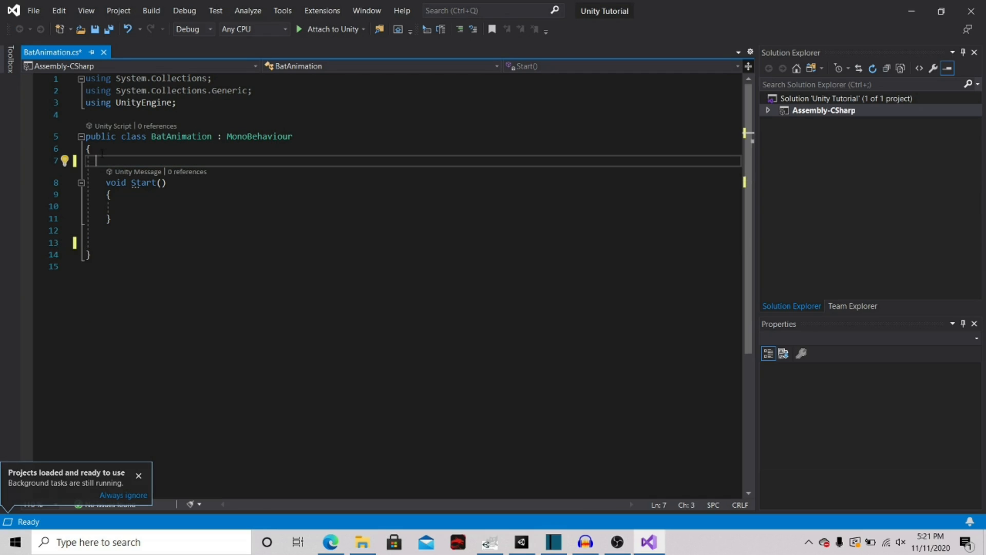
pyautogui.press('BackSpace')
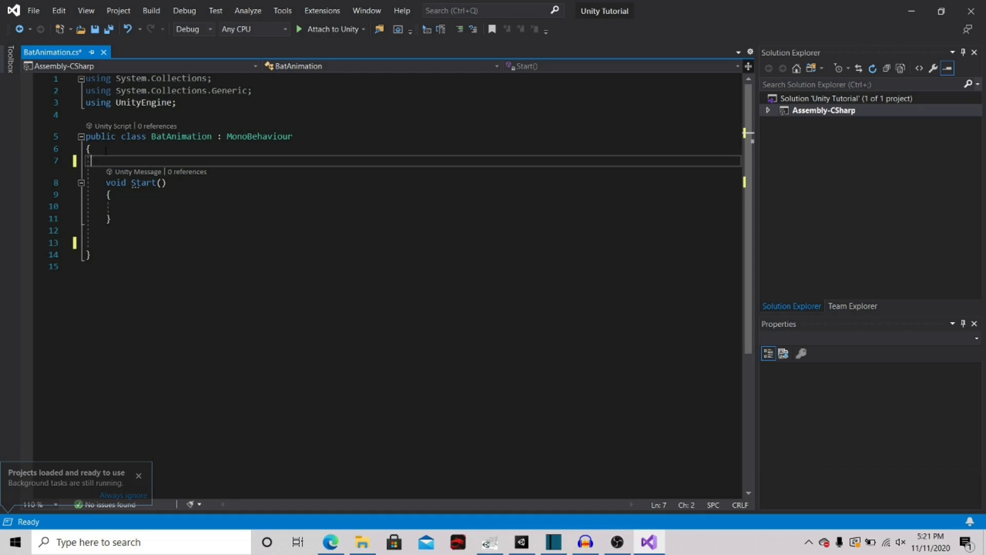
pyautogui.press('BackSpace')
pyautogui.press('BackSpace')
pyautogui.press('Return')
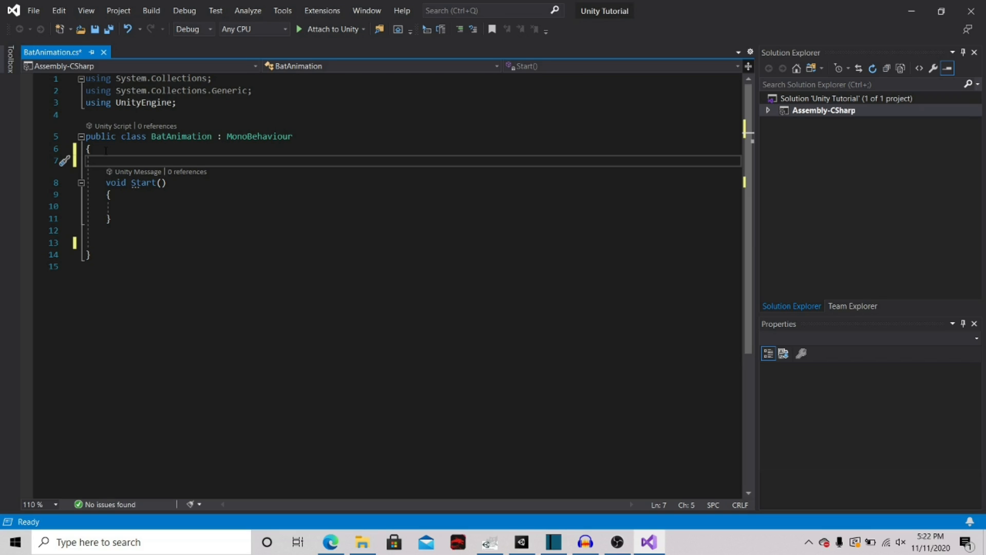
# Declare a public Animator variable named anim at the top of the BatAnimation class
pyautogui.write('public')
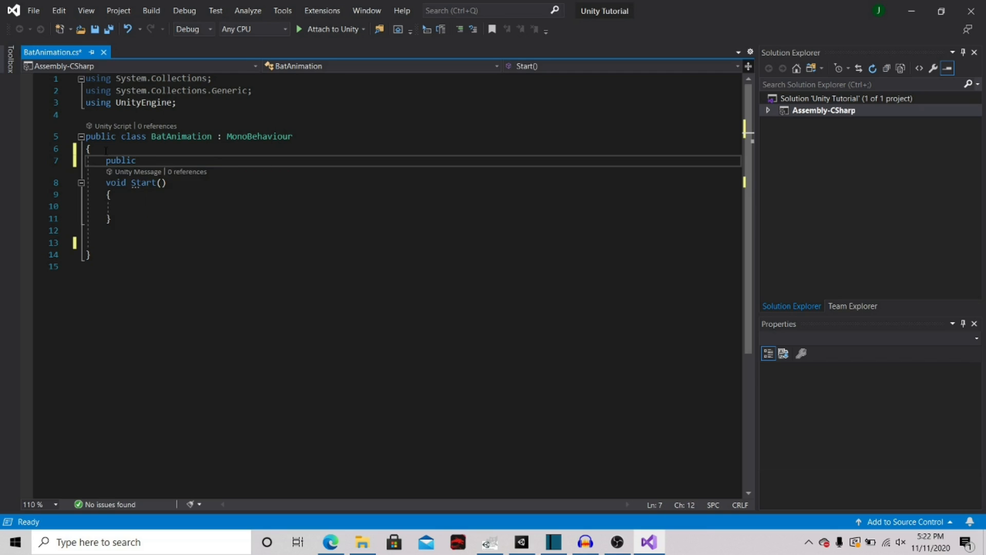
pyautogui.write('Animoato')
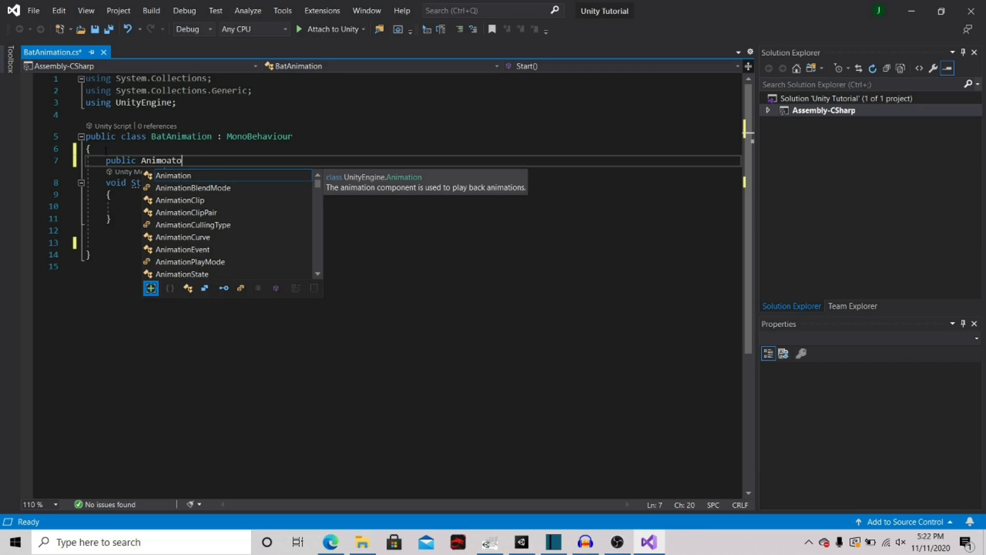
pyautogui.press('BackSpace')
pyautogui.press('BackSpace')
pyautogui.press('BackSpace')
pyautogui.press('BackSpace')
pyautogui.write('ator')
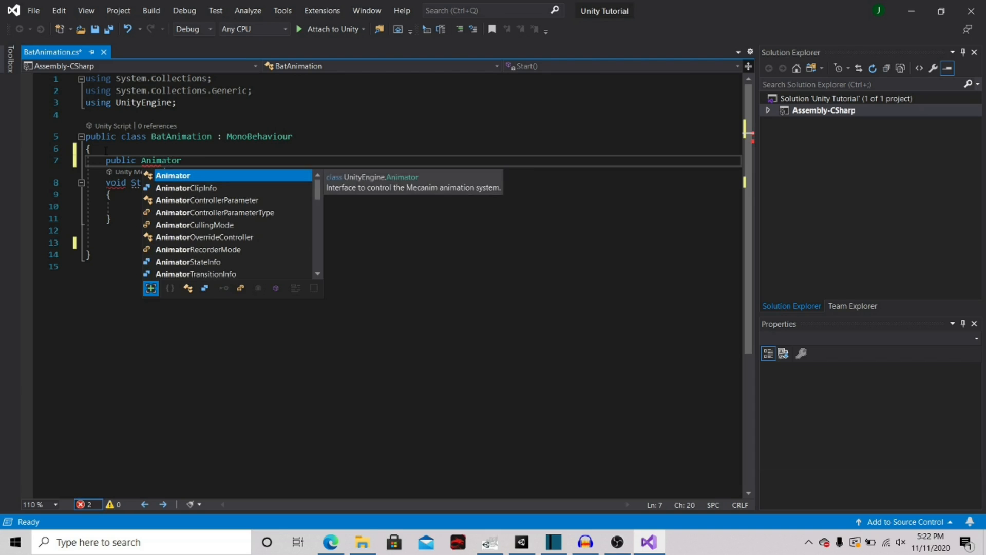
pyautogui.write(' anim;')
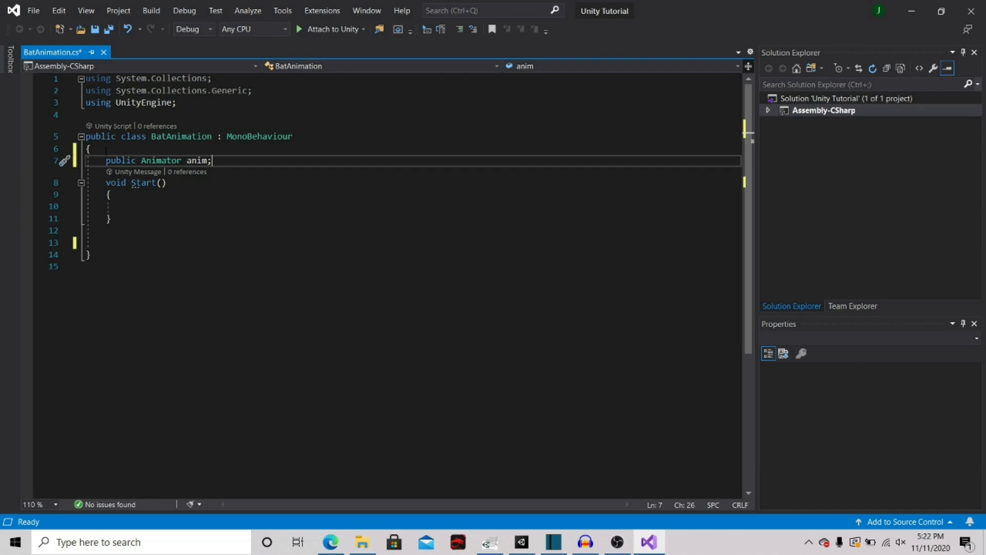
pyautogui.press('Return')
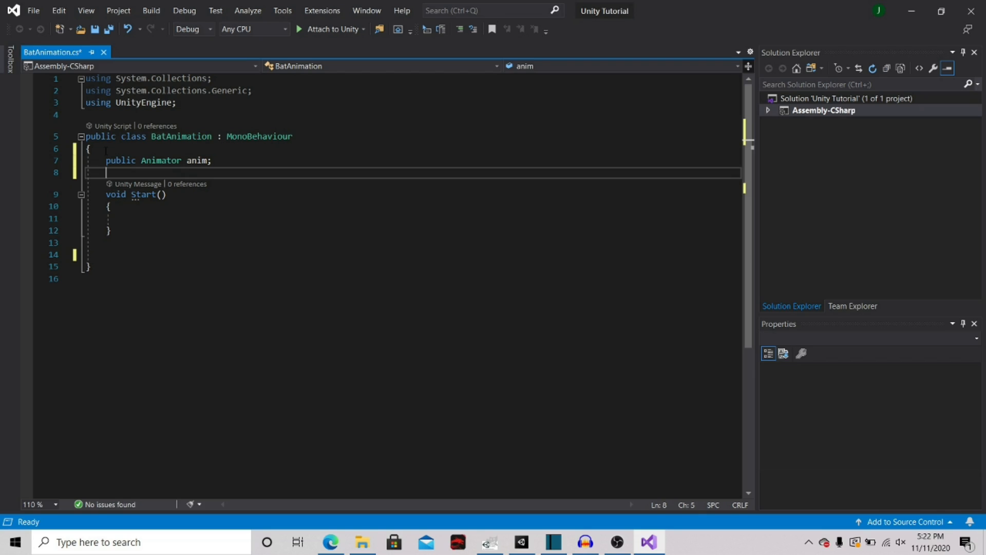
# Inside the Start method, assign the object's Animator component with anim = GetComponent<Animator>();
pyautogui.click(155, 219)
pyautogui.write('anim-')
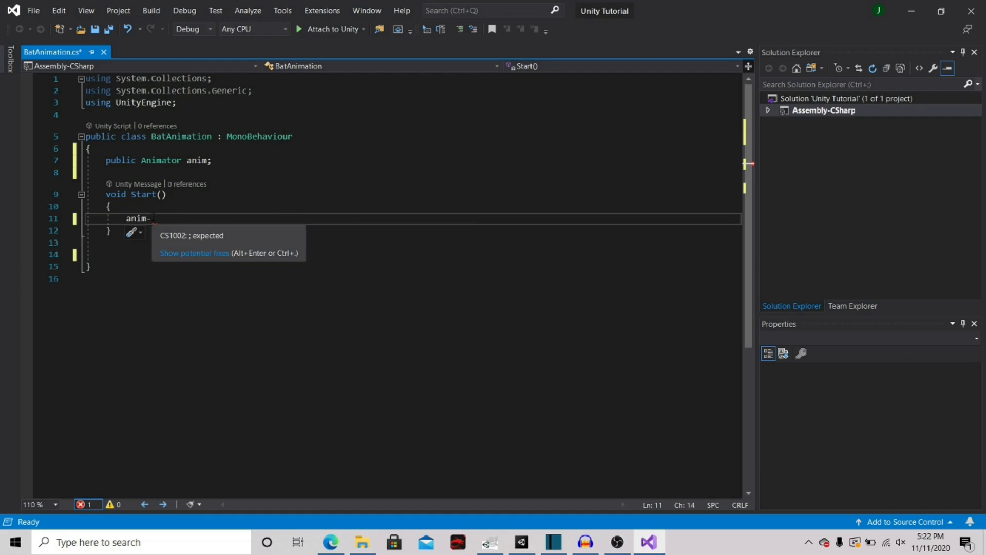
pyautogui.press('BackSpace')
pyautogui.write('= ')
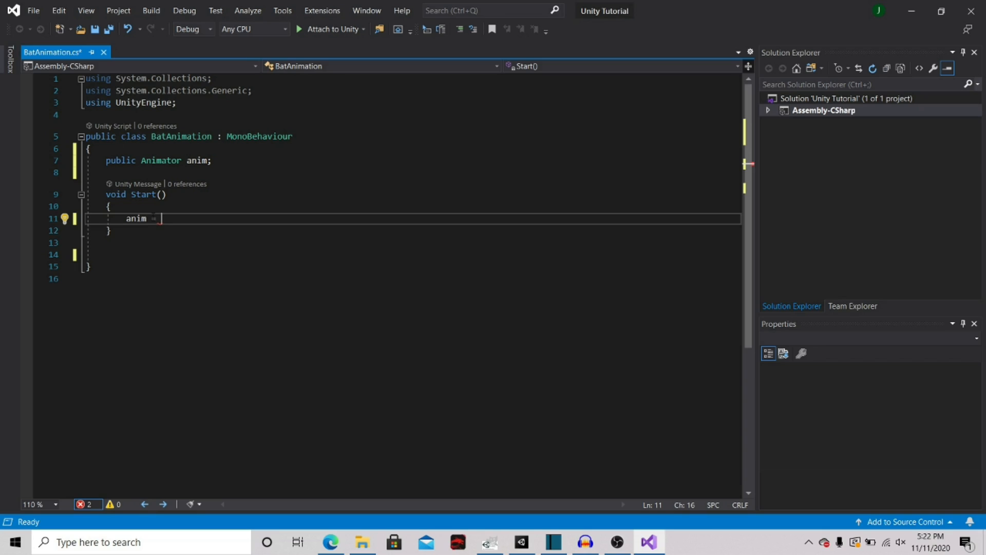
pyautogui.write('Get')
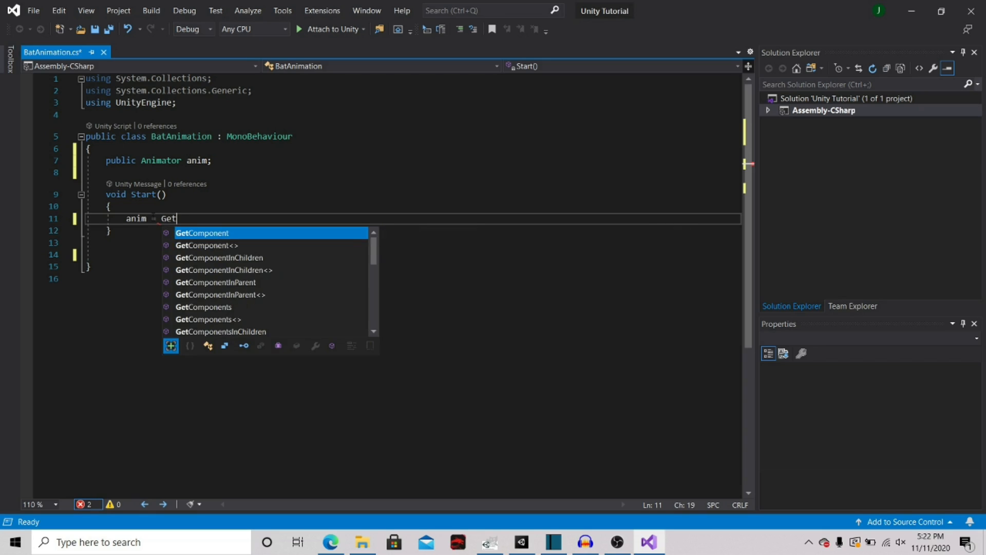
pyautogui.press('Tab')
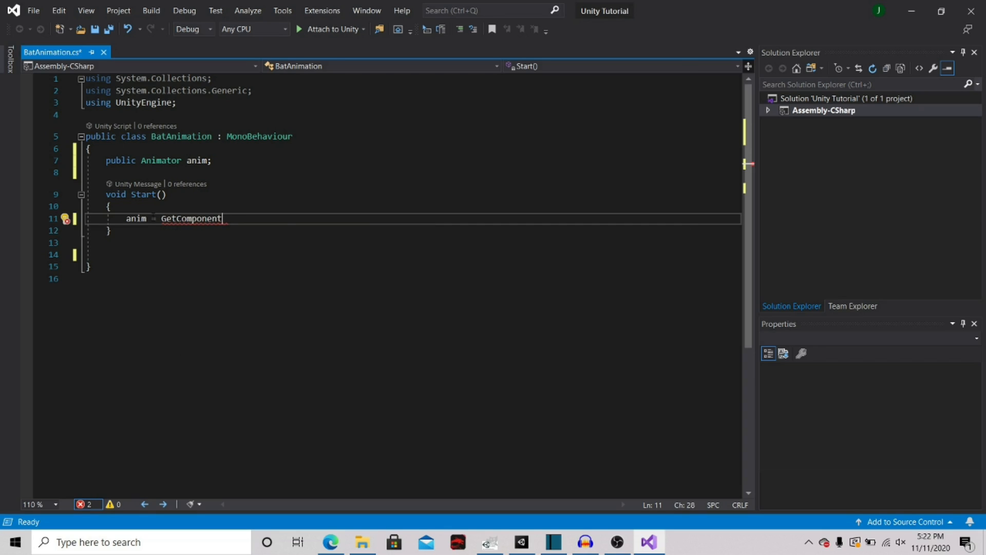
pyautogui.write('<')
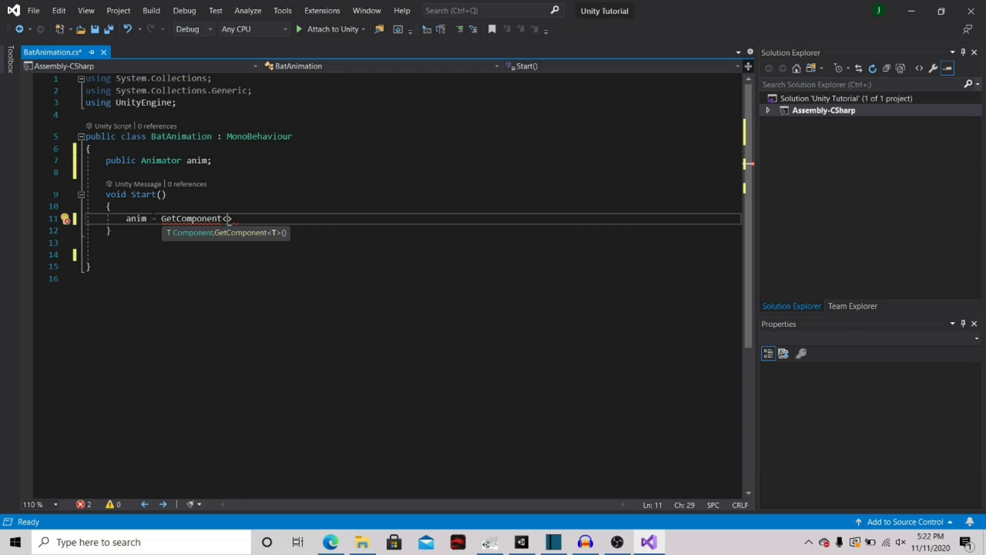
pyautogui.write('Anima')
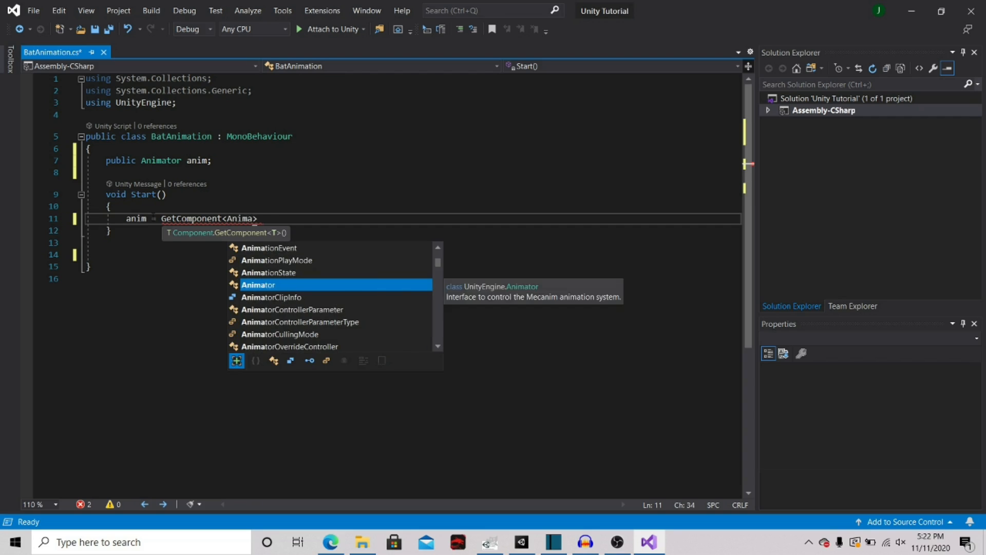
pyautogui.press('Tab')
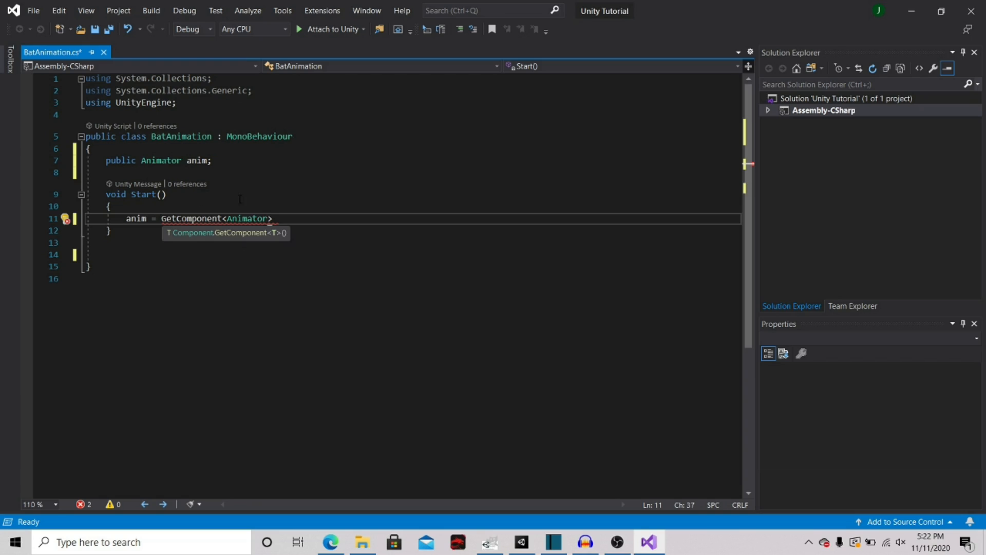
pyautogui.write('()')
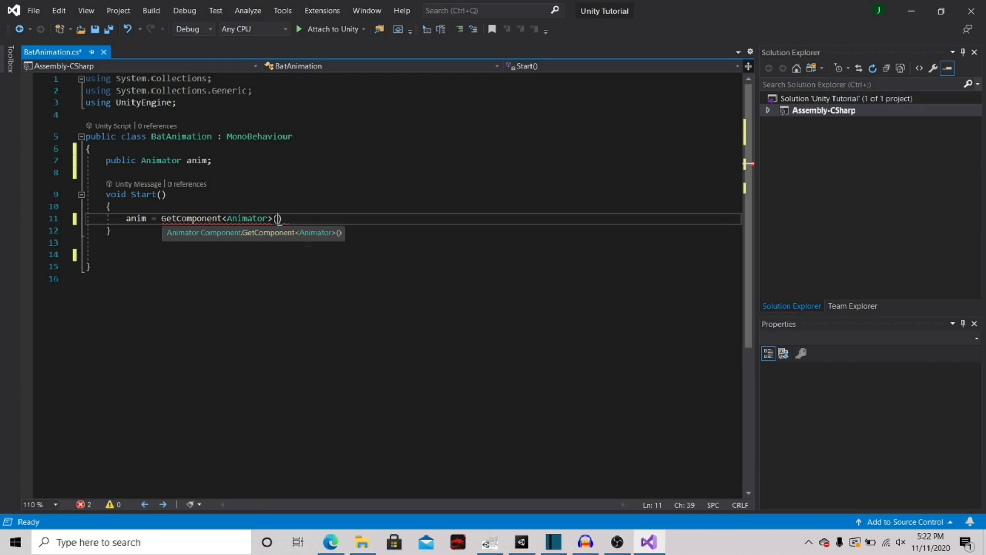
pyautogui.write(');')
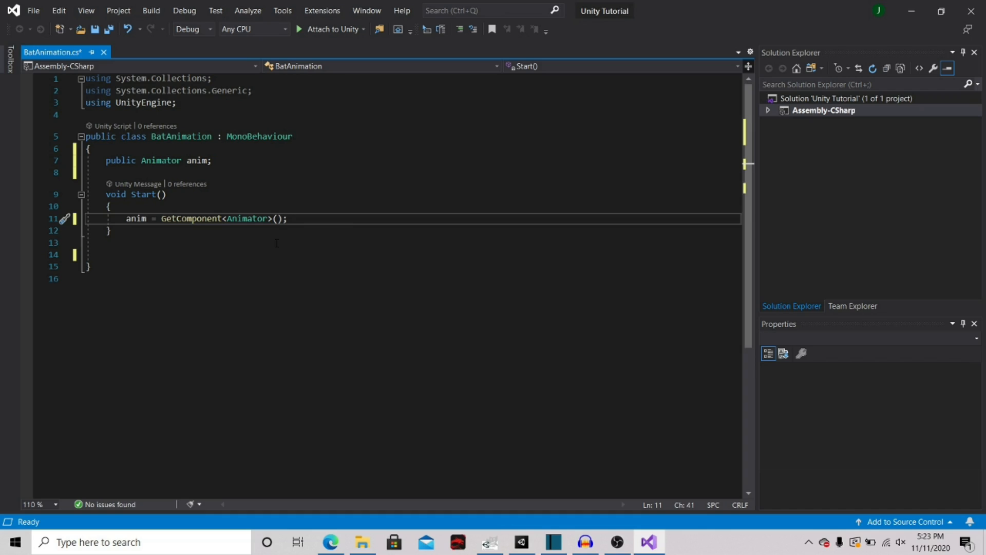
# Add an empty public void WalkTrigger() method below the Start method
pyautogui.click(266, 251)
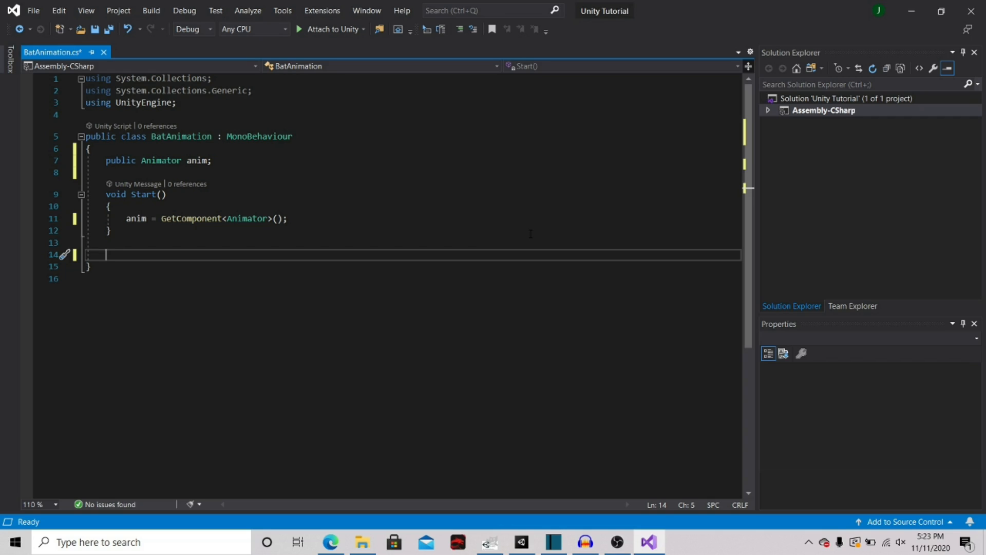
pyautogui.write('publi')
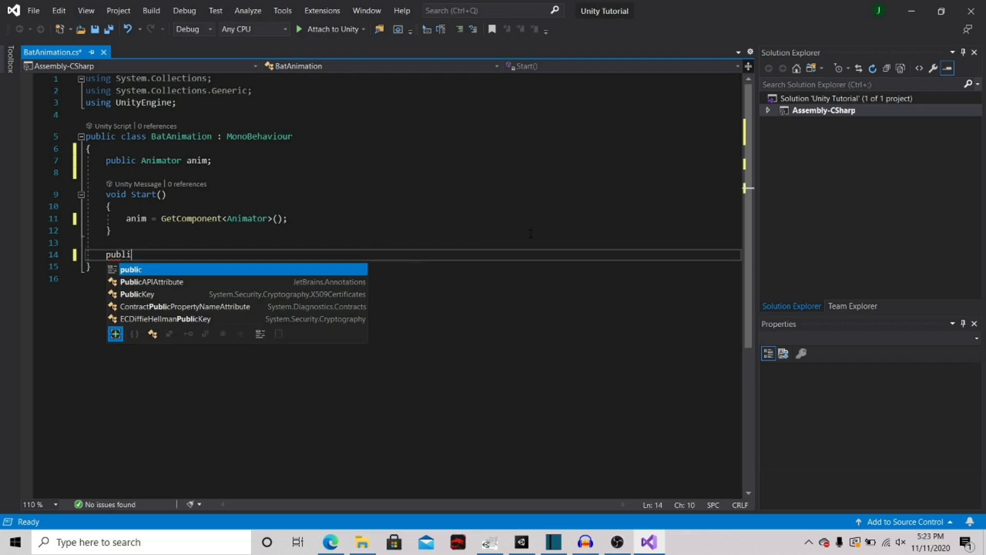
pyautogui.write('c void Walk Tri')
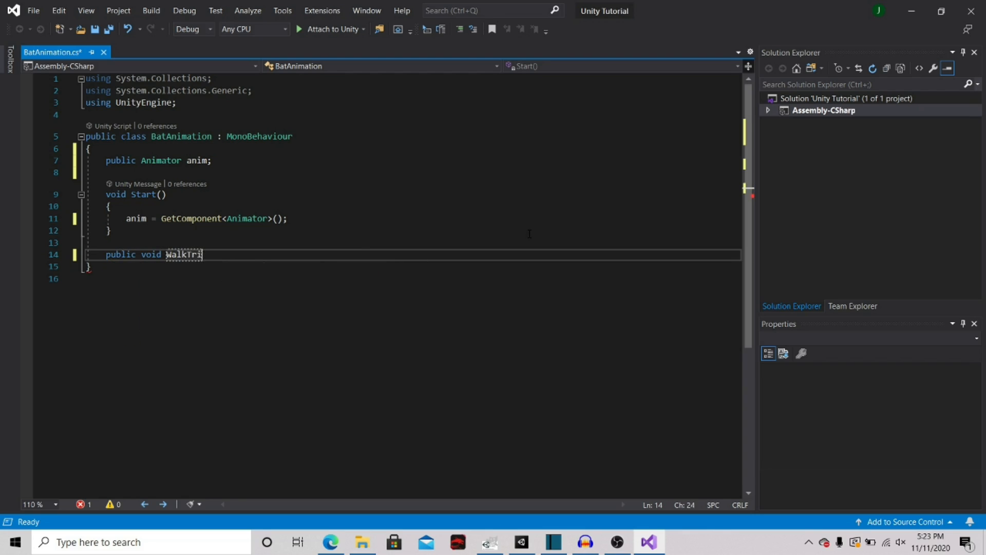
pyautogui.write('gger(){')
pyautogui.press('Return')
pyautogui.press('Down')
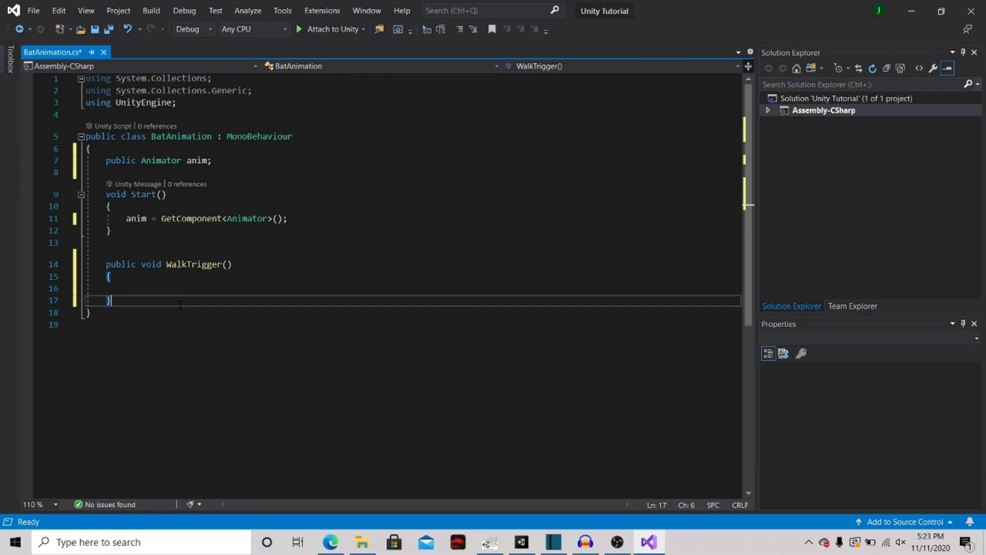
# Add an empty public void BatTrigger() method below WalkTrigger
pyautogui.press('Return')
pyautogui.press('Return')
pyautogui.write('pub')
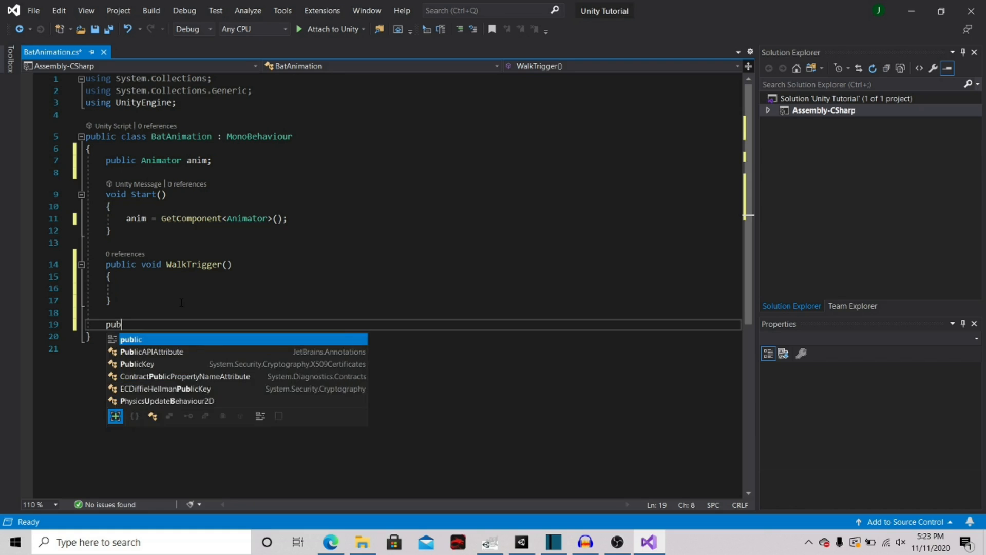
pyautogui.write('lic void ')
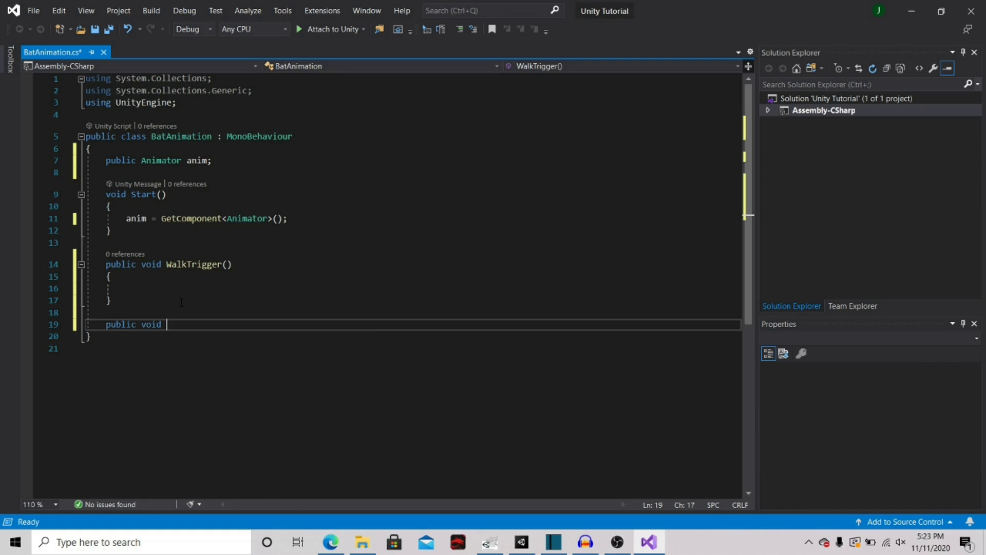
pyautogui.write('BatTrigger()')
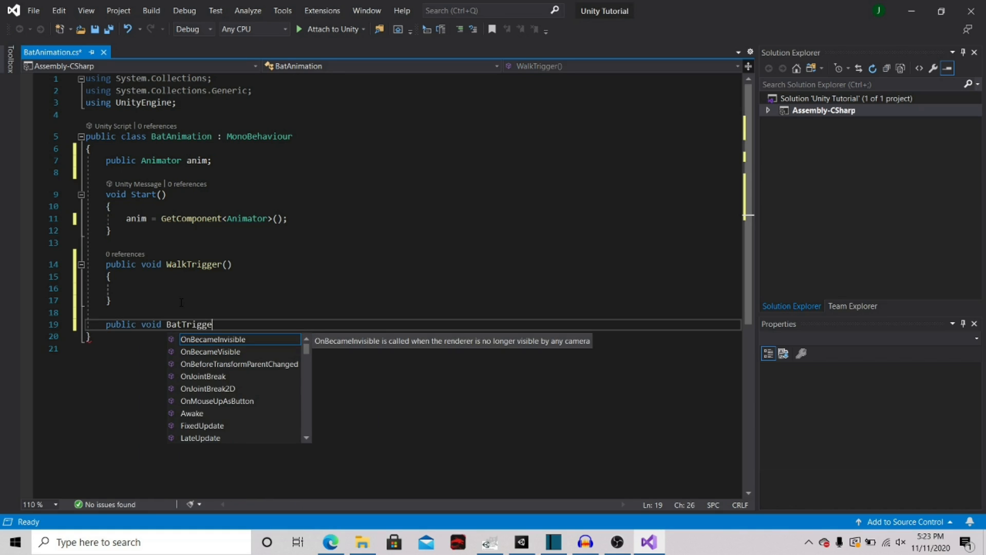
pyautogui.press('Return')
pyautogui.write('{')
pyautogui.press('Return')
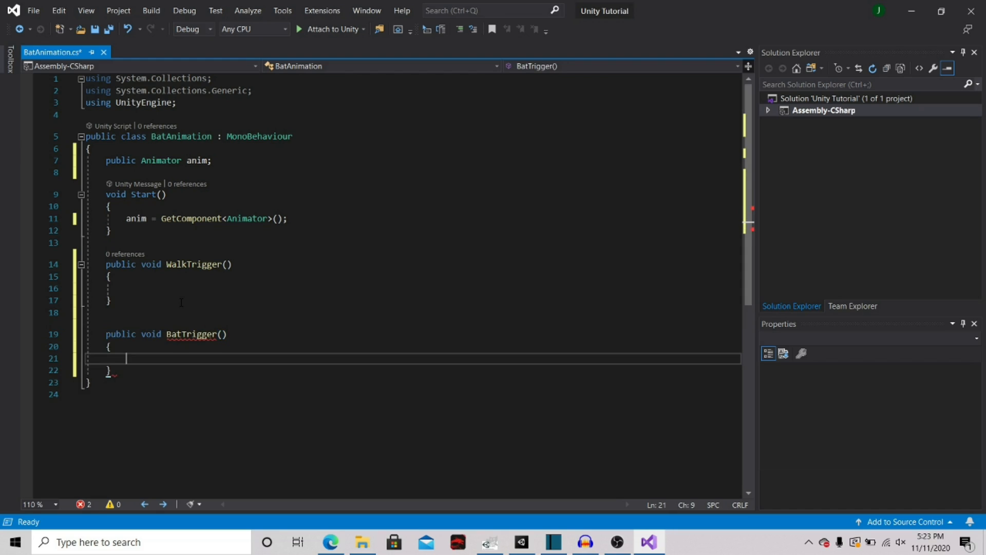
# Inside WalkTrigger, set the Walk parameter to true with anim.SetBool("Walk", true);
pyautogui.click(172, 277)
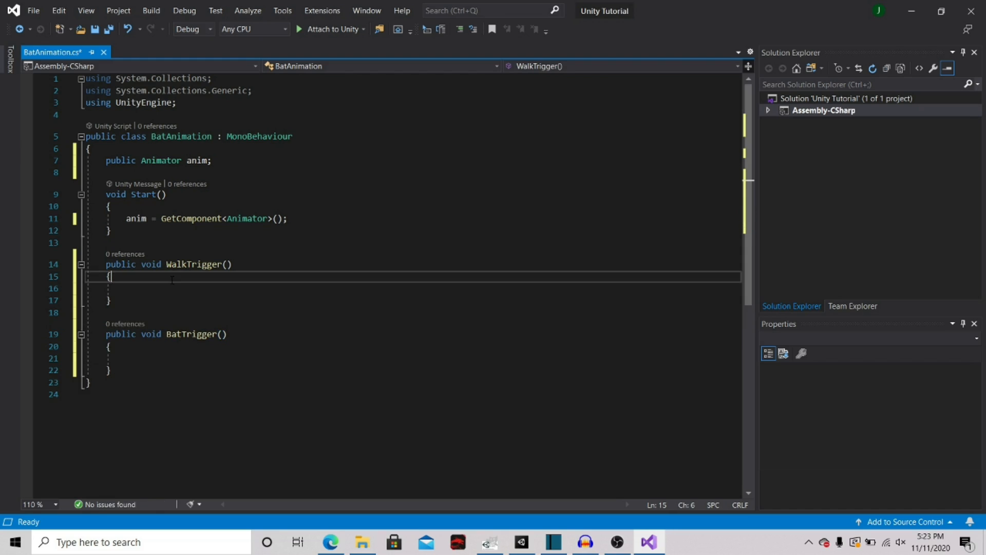
pyautogui.click(167, 286)
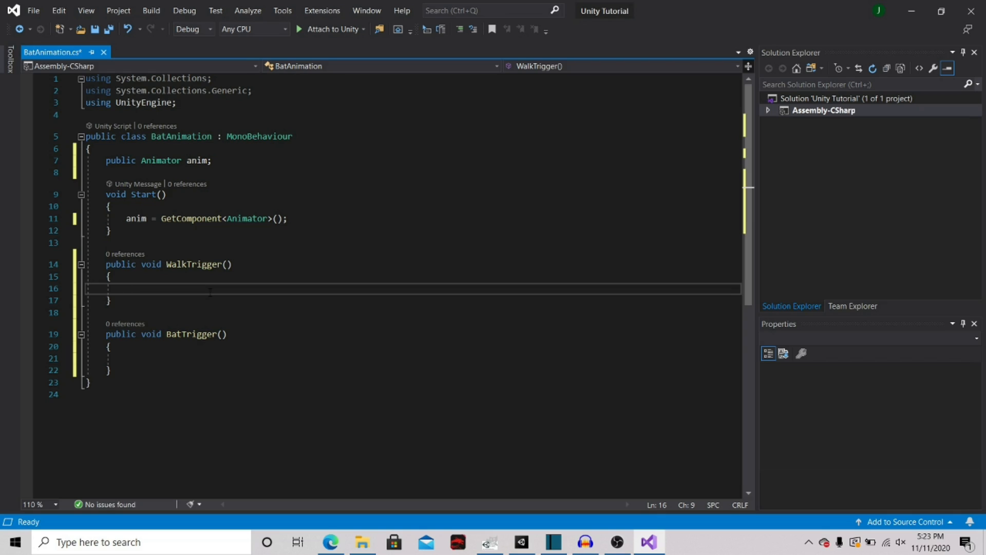
pyautogui.write('ani')
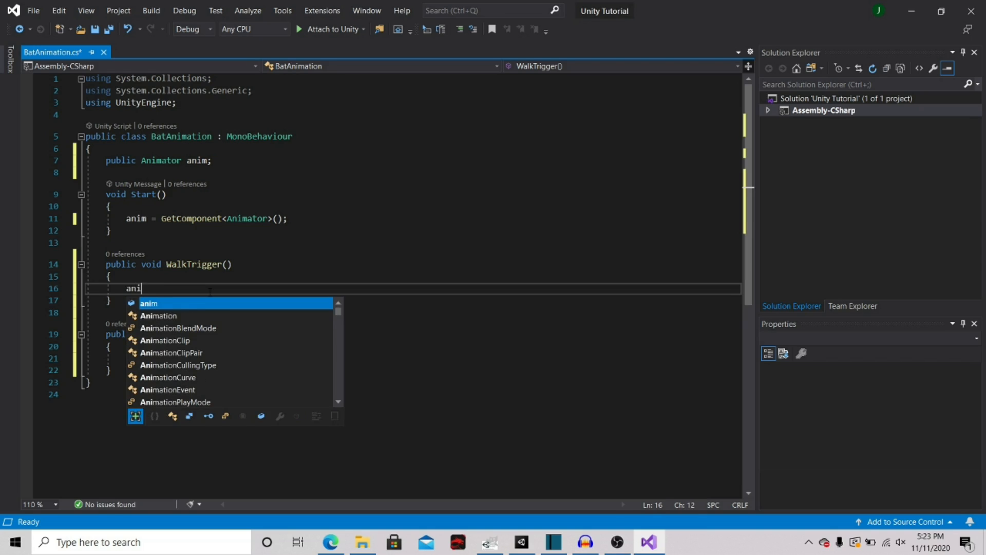
pyautogui.write('m.')
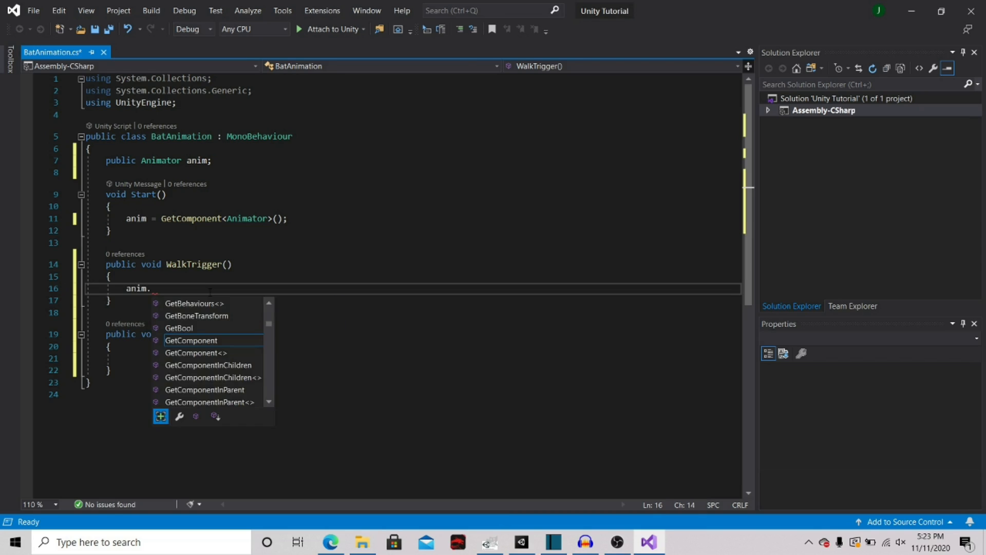
pyautogui.write('set')
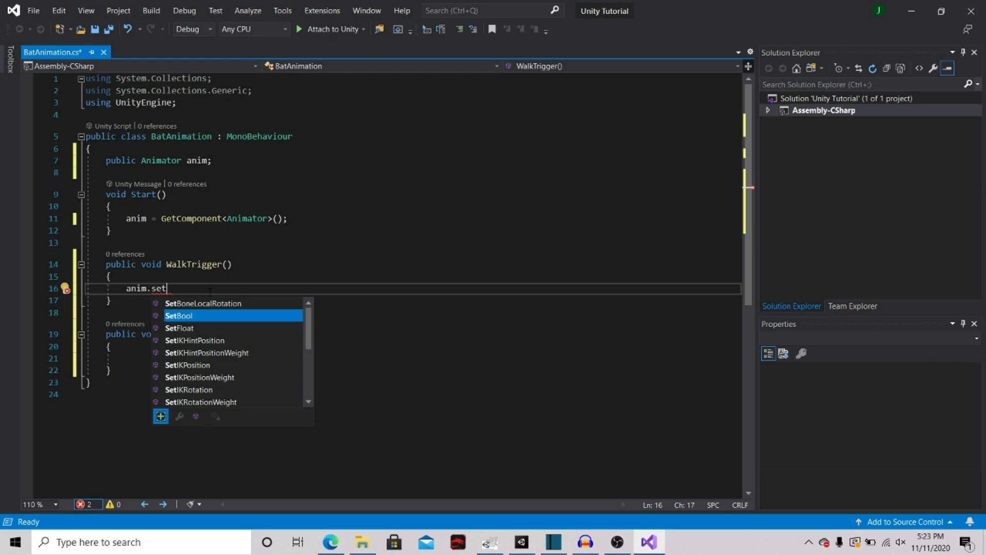
pyautogui.press('Tab')
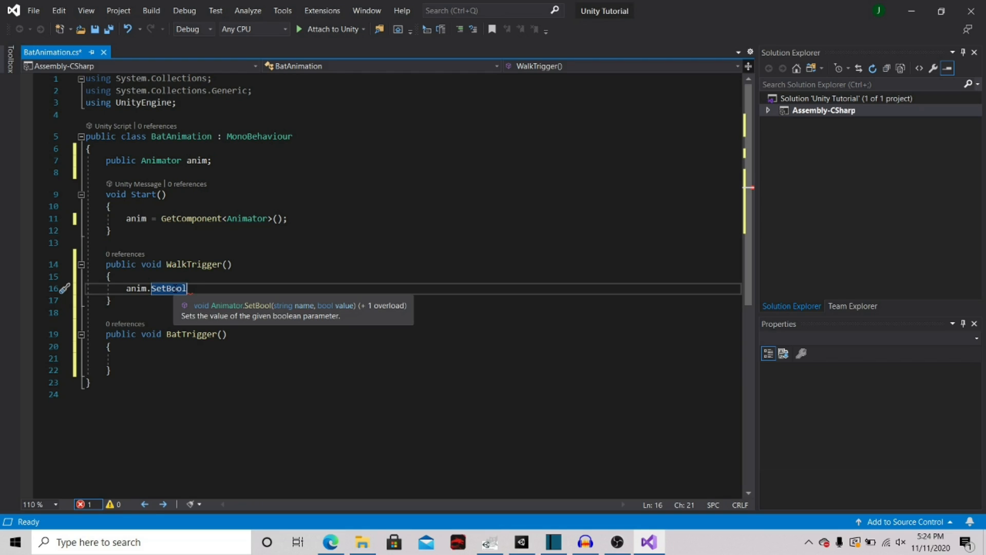
pyautogui.write('(')
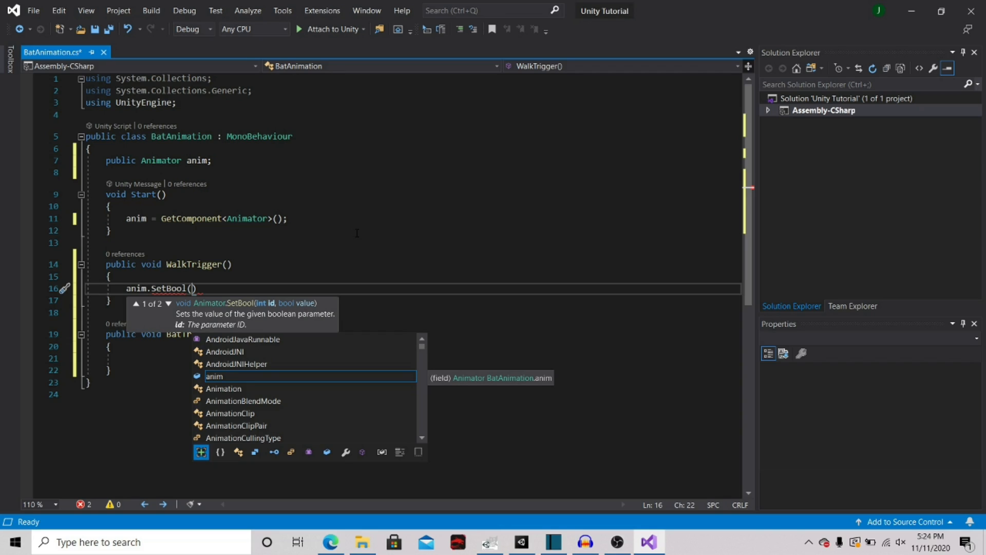
pyautogui.write('"')
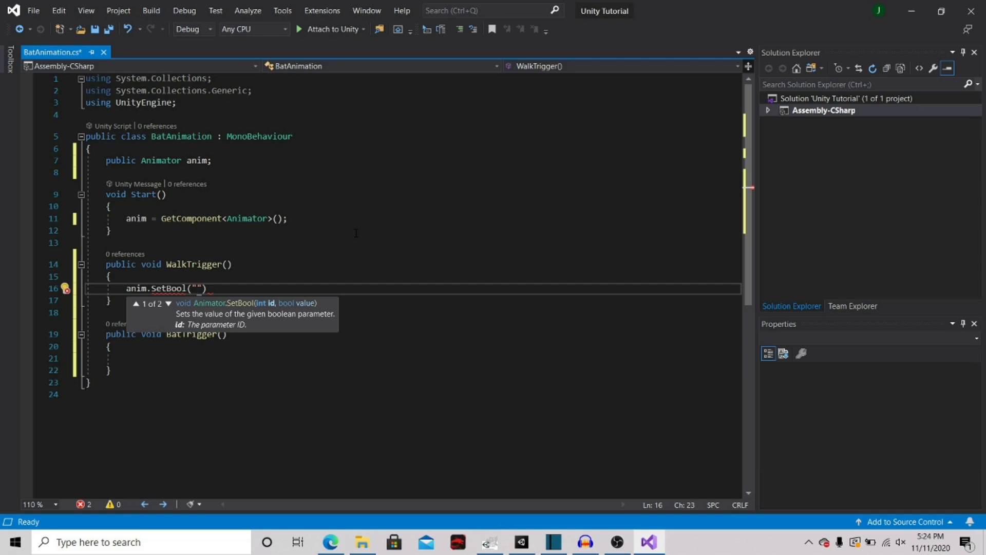
pyautogui.write('Walk')
pyautogui.press('Right')
pyautogui.write(',')
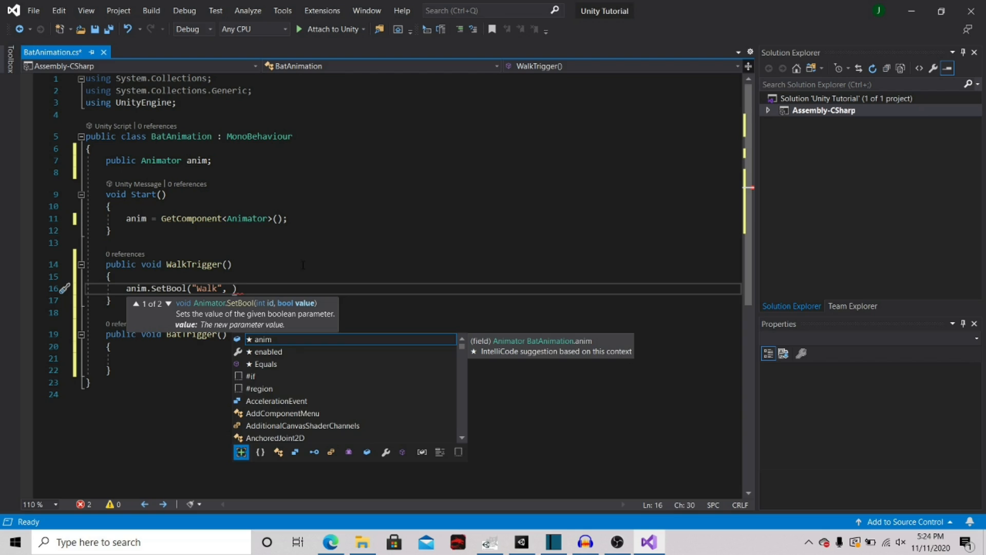
pyautogui.write(' true)')
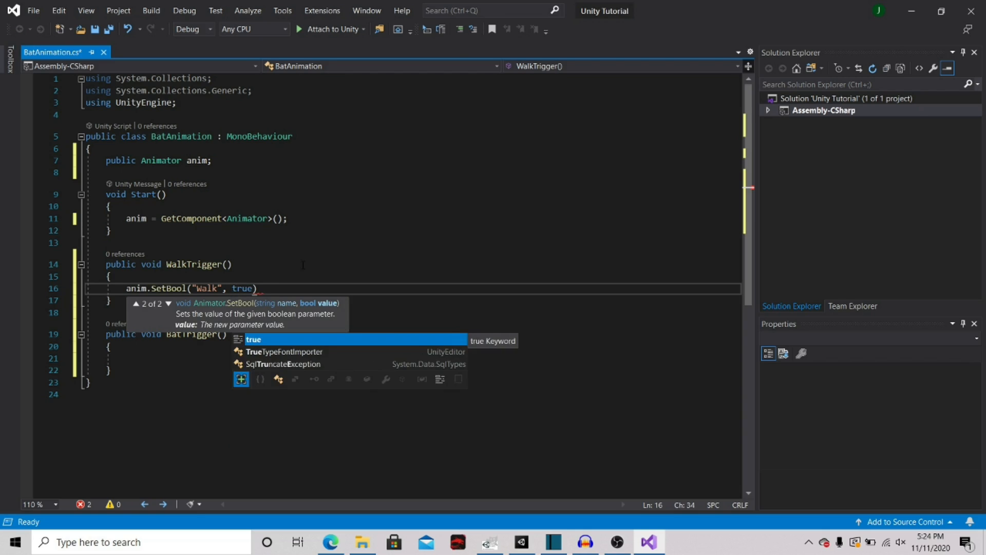
pyautogui.write(';')
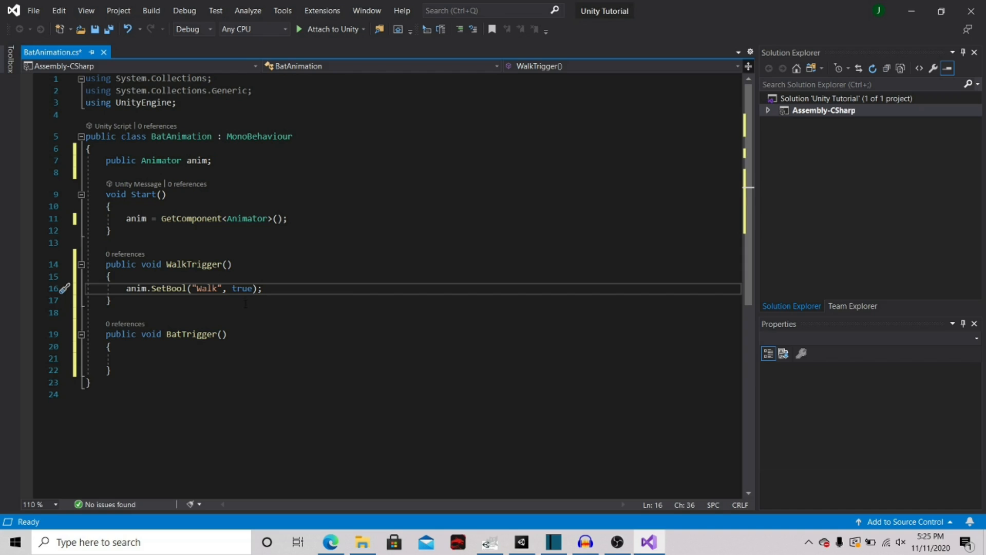
# Inside BatTrigger, set the Bat parameter to true with anim.SetBool("Bat", true);
pyautogui.click(175, 354)
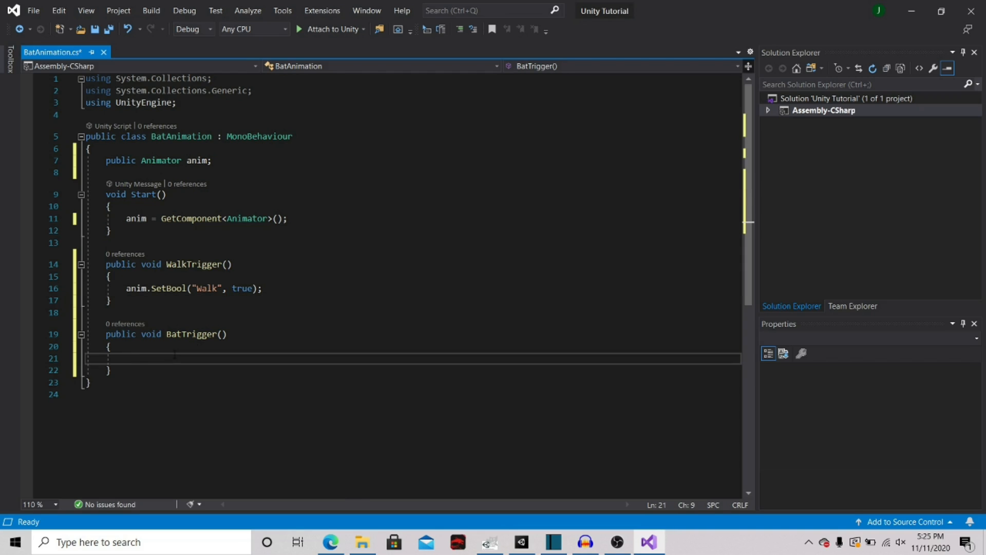
pyautogui.write('anim')
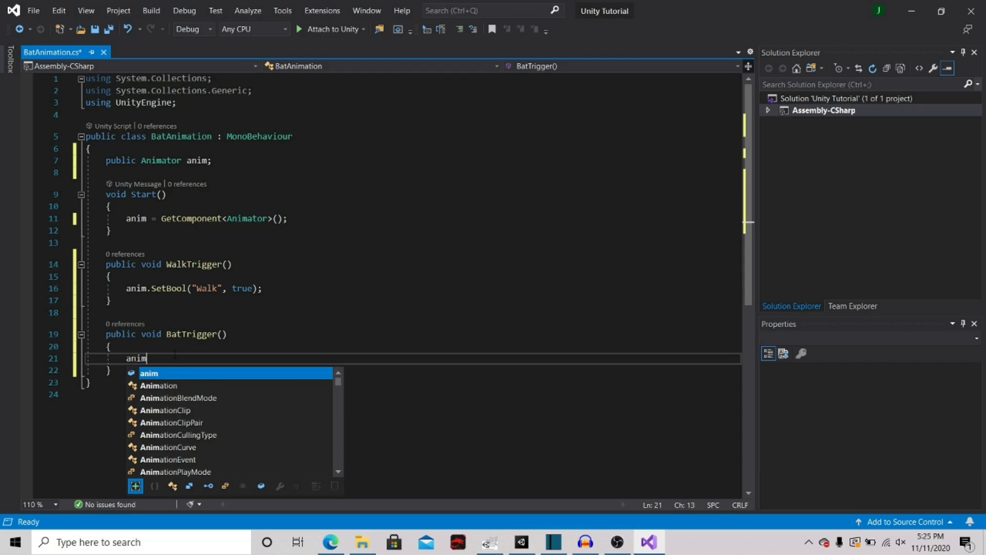
pyautogui.write('.SetBool')
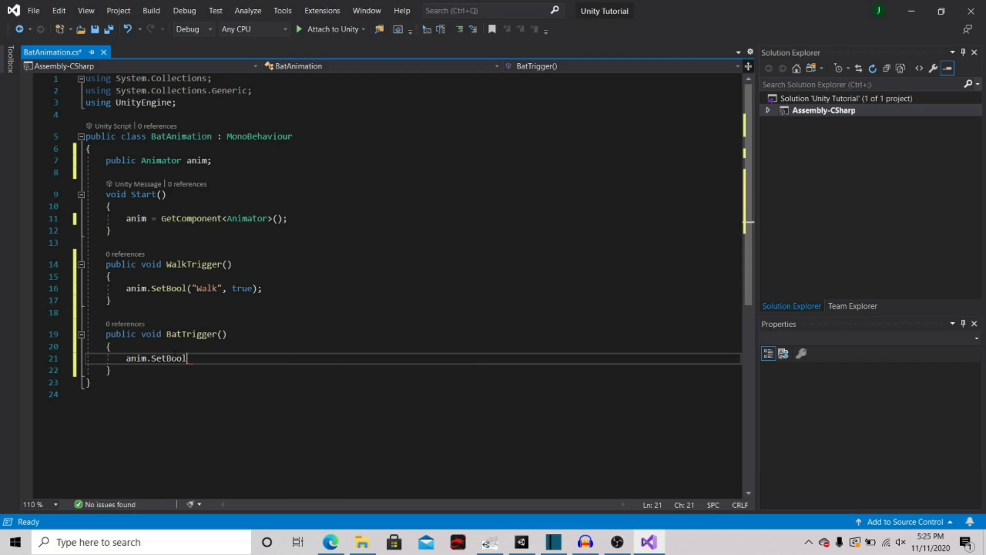
pyautogui.write('("Bat", true);')
# Insert anim.SetBool("Bat", false); as the first line of WalkTrigger, above the Walk statement
pyautogui.click(245, 276)
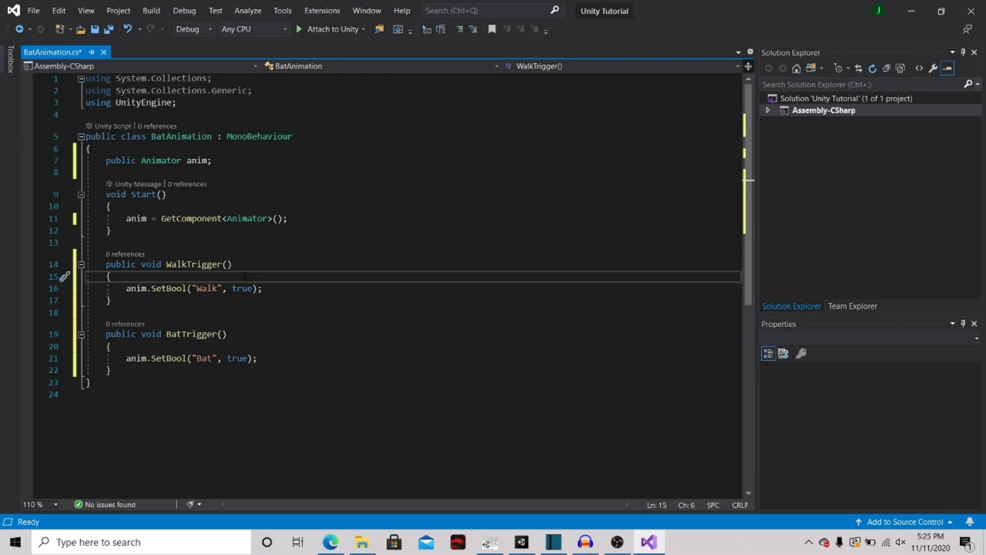
pyautogui.press('Return')
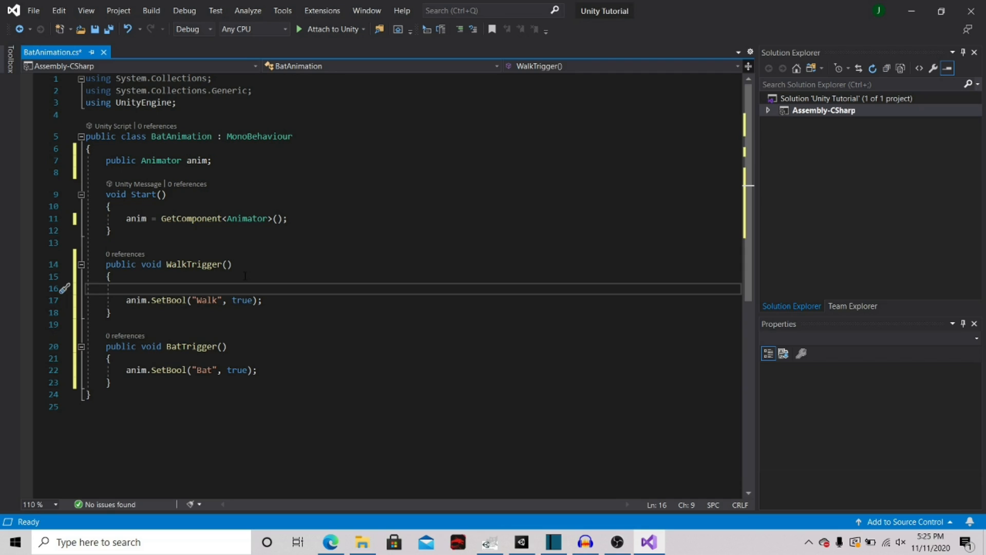
pyautogui.write('anim.SetBool')
pyautogui.press('Tab')
pyautogui.write('(BatAnimation"')
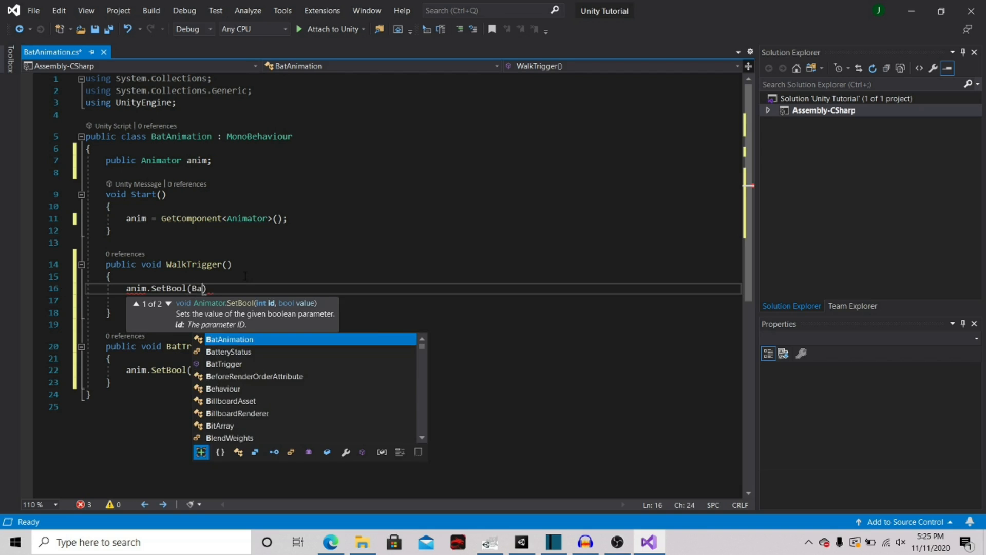
pyautogui.press('BackSpace')
pyautogui.press('BackSpace')
pyautogui.press('BackSpace')
pyautogui.press('BackSpace')
pyautogui.press('BackSpace')
pyautogui.press('BackSpace')
pyautogui.press('BackSpace')
pyautogui.press('BackSpace')
pyautogui.press('BackSpace')
pyautogui.press('BackSpace')
pyautogui.press('BackSpace')
pyautogui.press('BackSpace')
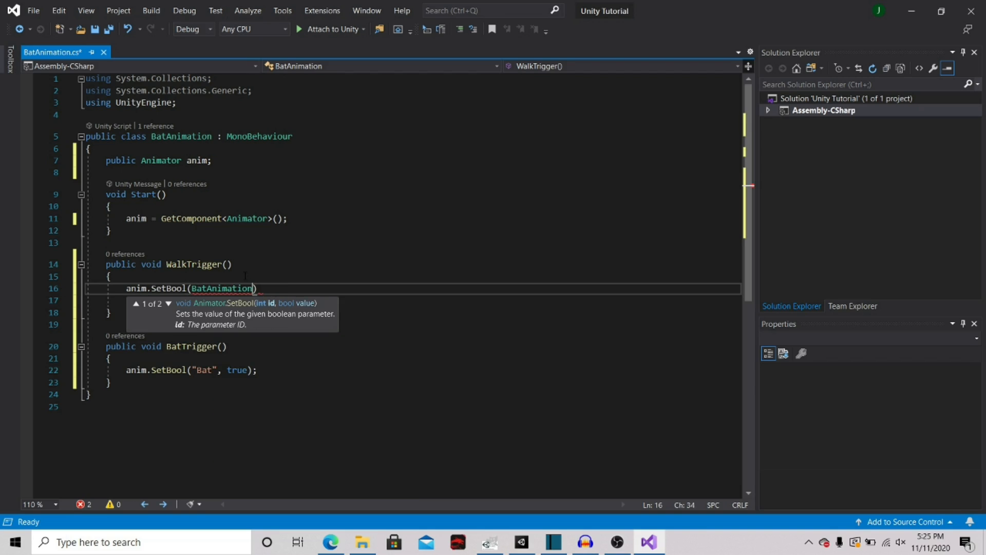
pyautogui.press('BackSpace')
pyautogui.write('"Bat')
pyautogui.write('", false)')
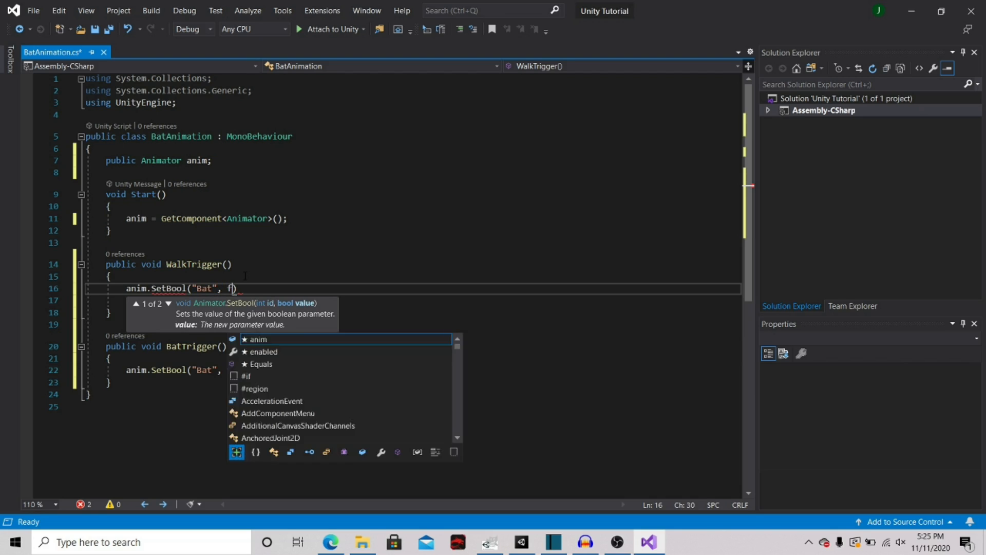
pyautogui.write(';')
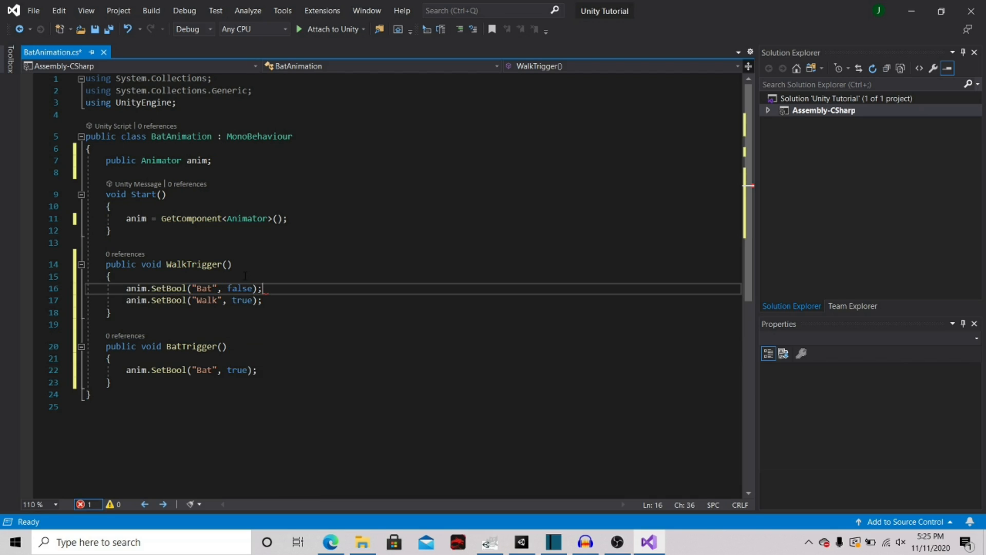
# Copy WalkTrigger's Walk statement to the first line of BatTrigger, change its value to false, and save the script
pyautogui.moveTo(263, 300); pyautogui.dragTo(126, 300)
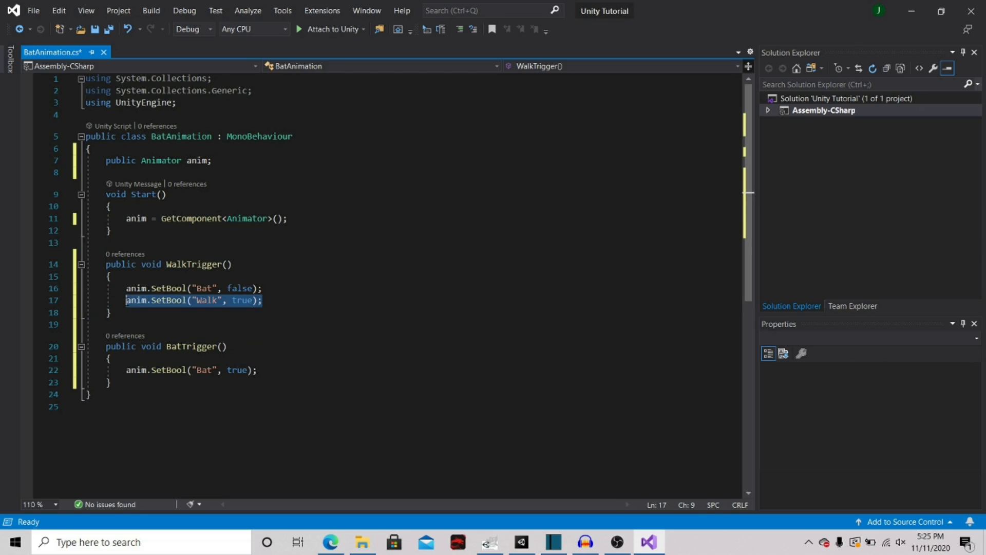
pyautogui.hotkey('ctrl', 'c')
pyautogui.click(221, 353)
pyautogui.press('Return')
pyautogui.hotkey('ctrl', 'v')
pyautogui.doubleClick(242, 370)
pyautogui.write('false')
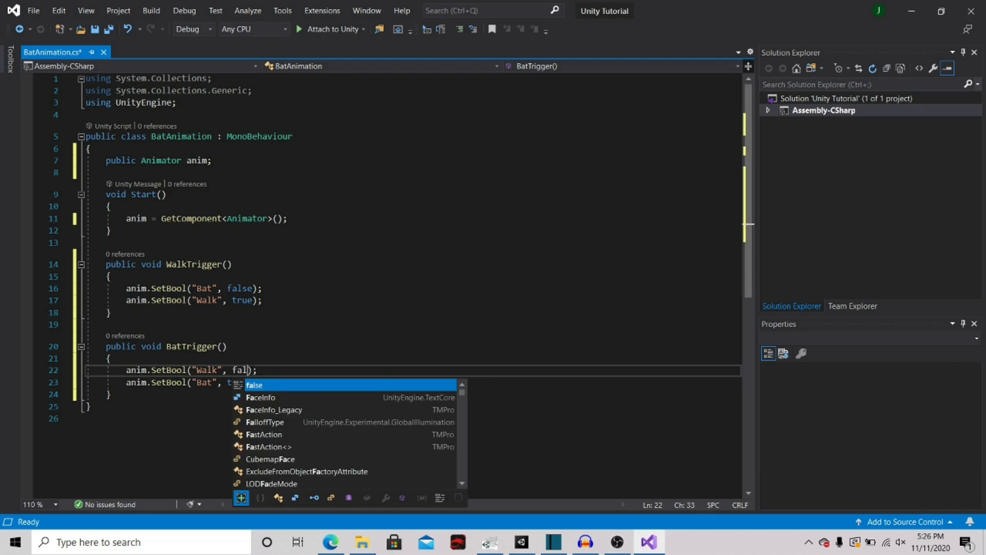
pyautogui.click(283, 345)
pyautogui.click(334, 326)
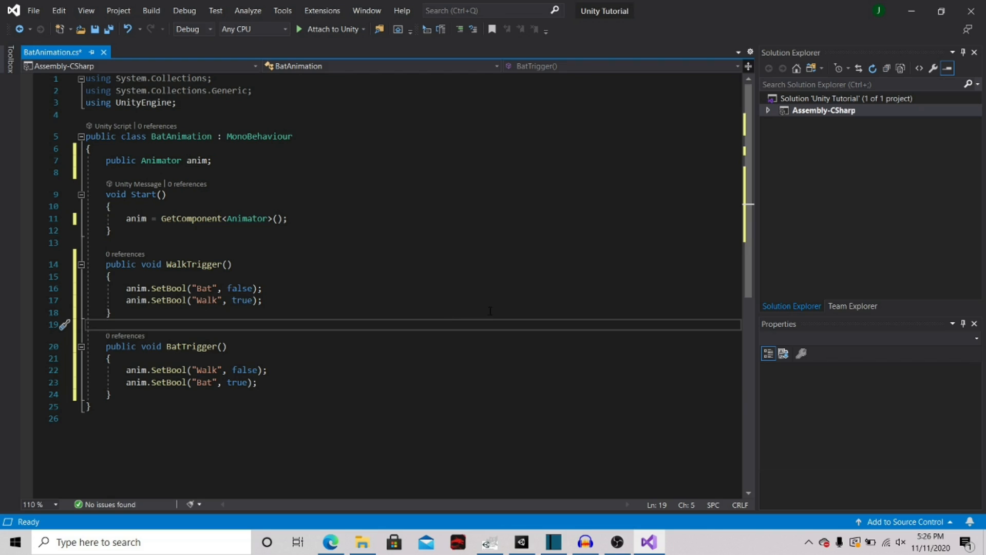
pyautogui.hotkey('ctrl', 's')
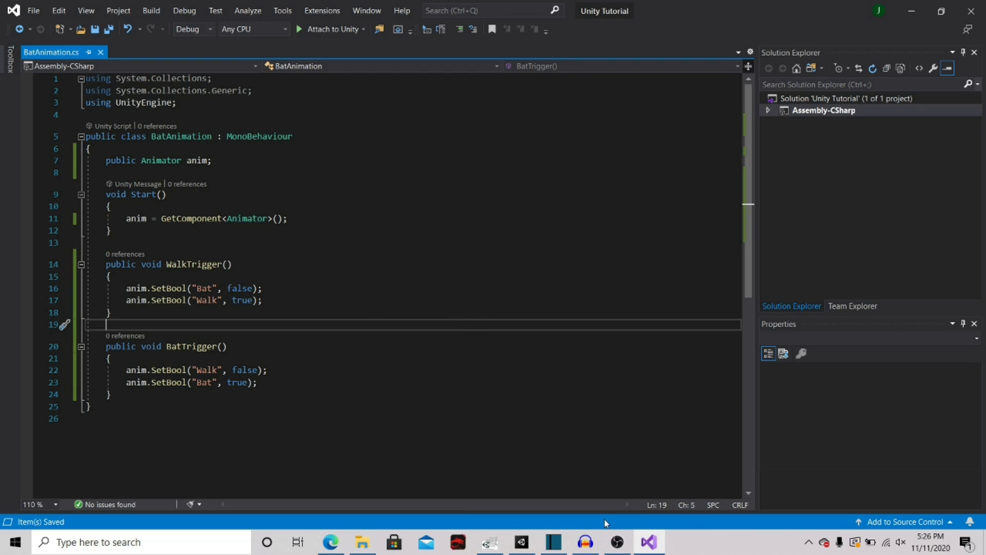
# Switch to Unity and attach the BatAnimation script to the Bat object
pyautogui.click(520, 539)
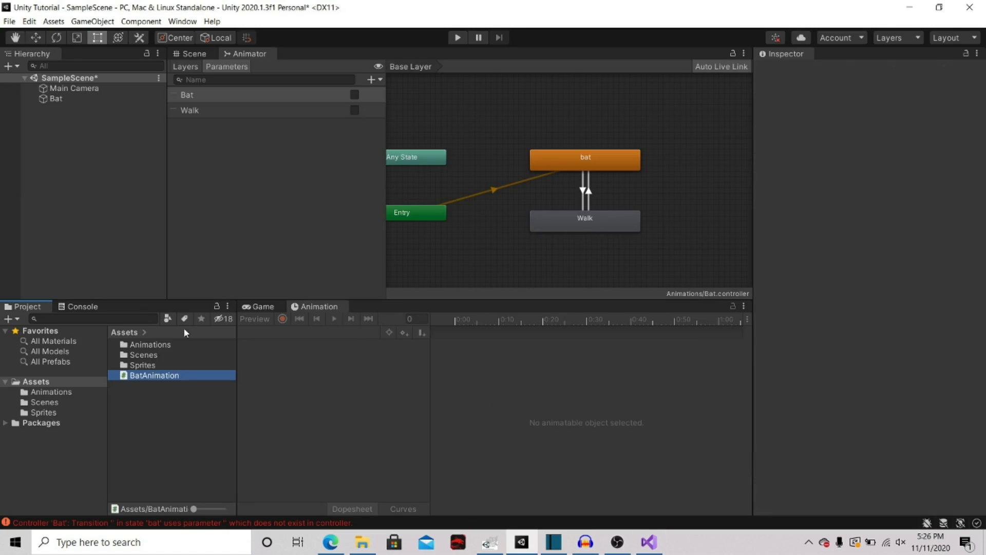
pyautogui.click(75, 98)
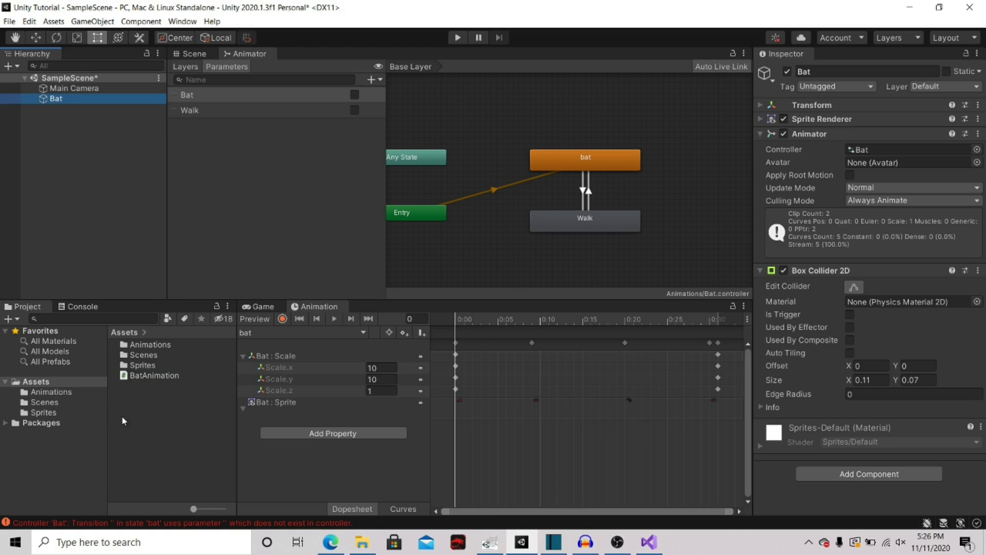
pyautogui.moveTo(151, 374); pyautogui.dragTo(54, 102)
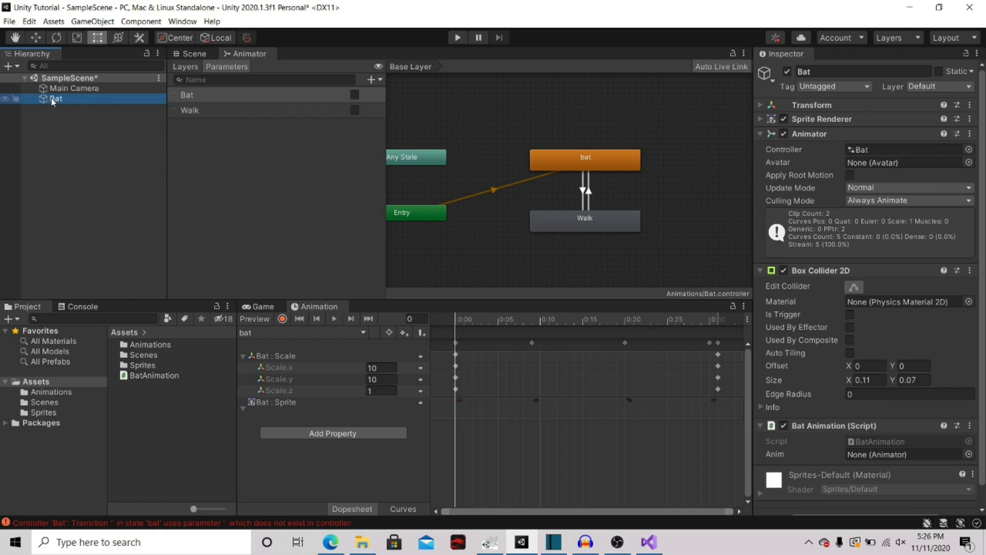
# Add an animation event at the last keyframe of the bat clip and assign it the WalkTrigger() function
pyautogui.click(762, 270)
pyautogui.click(761, 270)
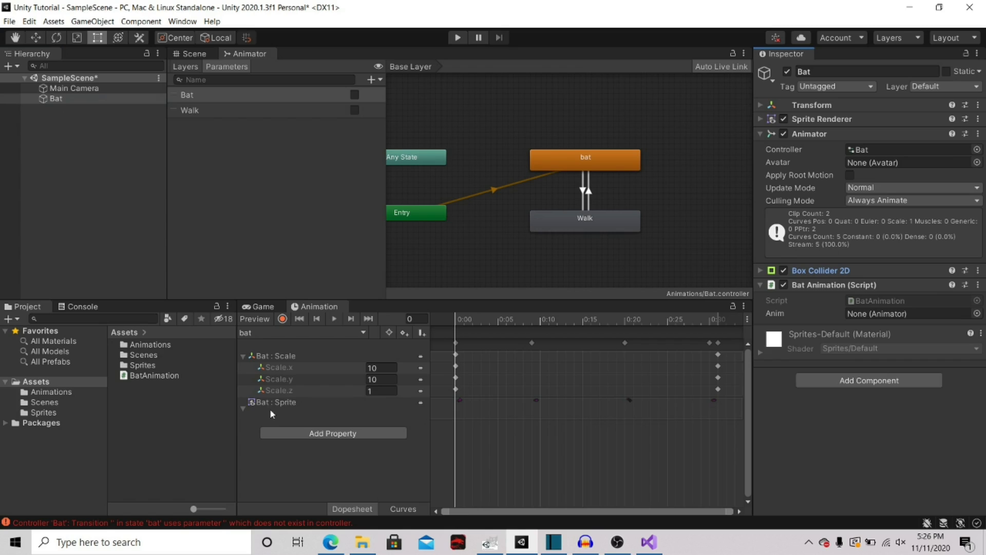
pyautogui.click(243, 356)
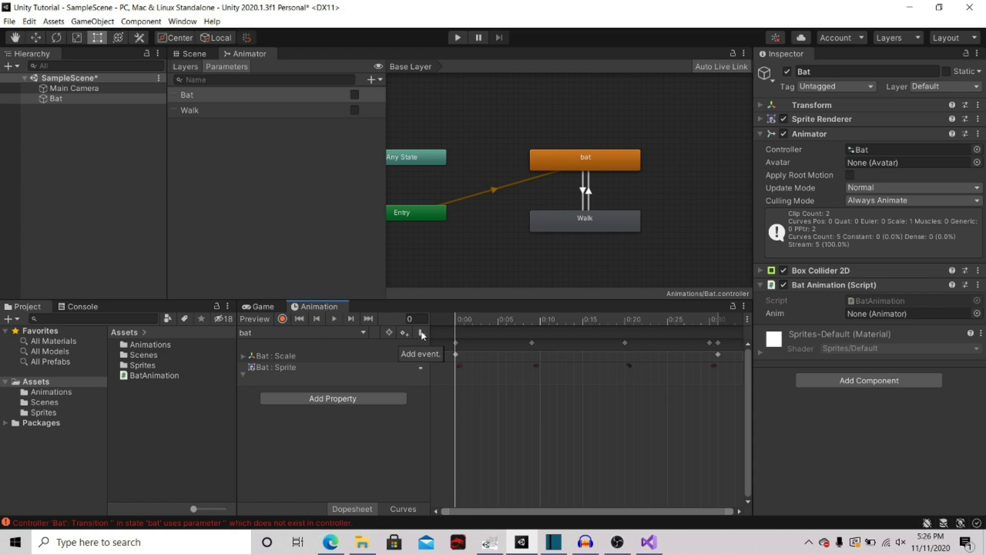
pyautogui.click(422, 335)
pyautogui.moveTo(456, 328); pyautogui.dragTo(696, 352)
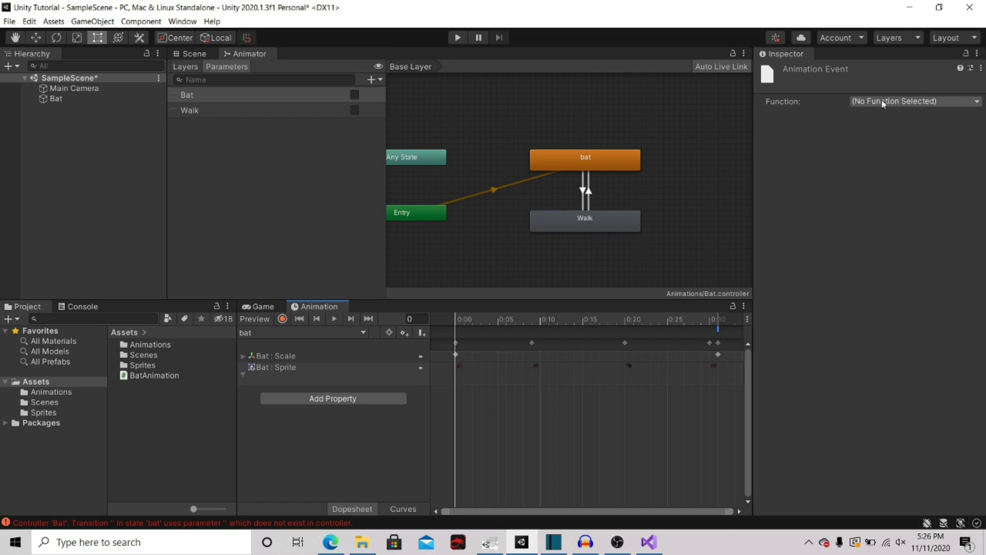
pyautogui.click(903, 103)
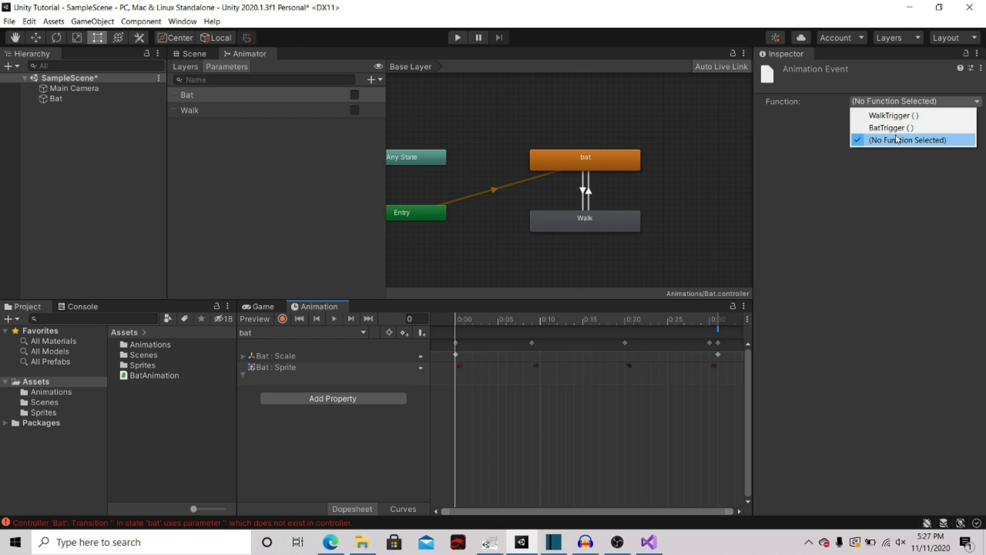
pyautogui.click(919, 116)
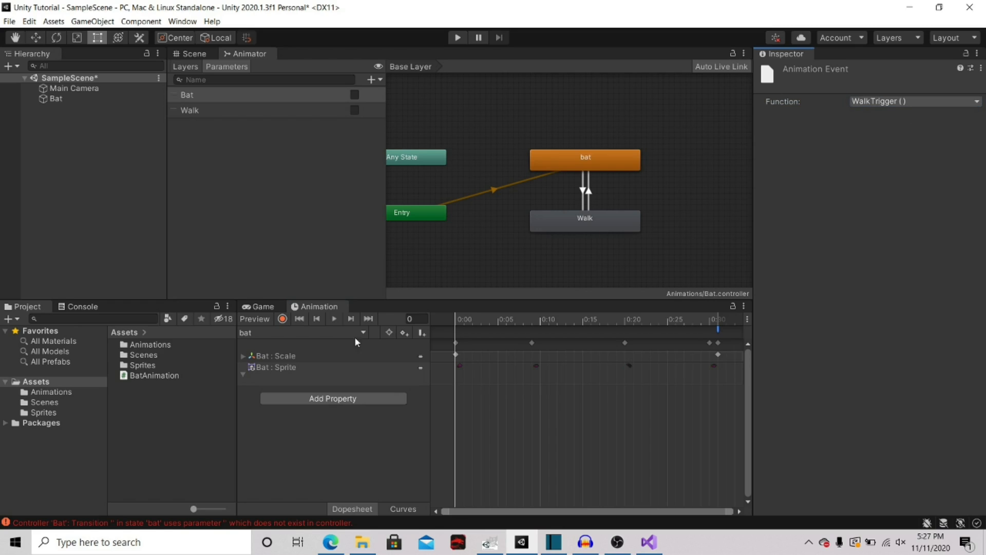
# In the Walk clip, place an animation event at 1:00 that calls BatTrigger(), and scrub through the clip
pyautogui.click(303, 333)
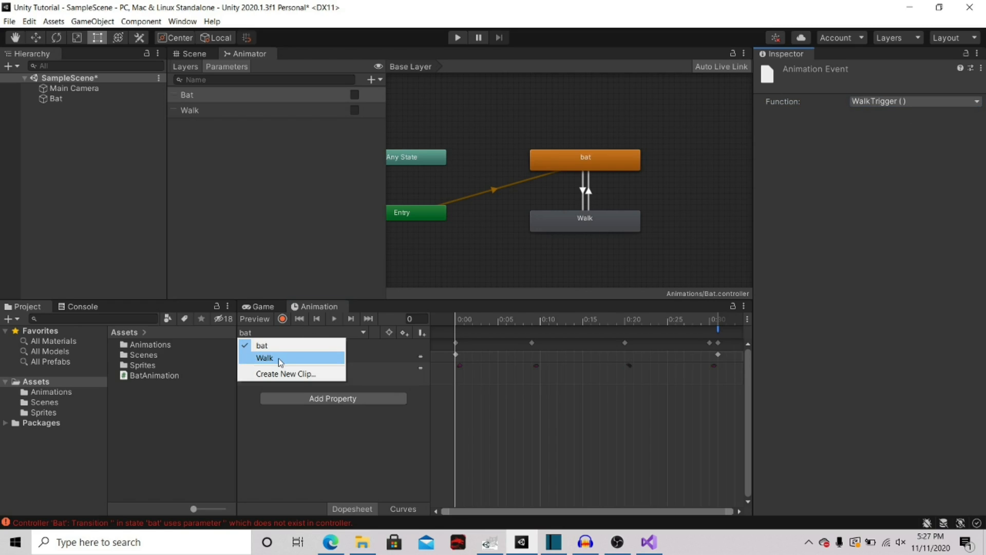
pyautogui.click(280, 358)
pyautogui.moveTo(458, 334); pyautogui.dragTo(715, 343)
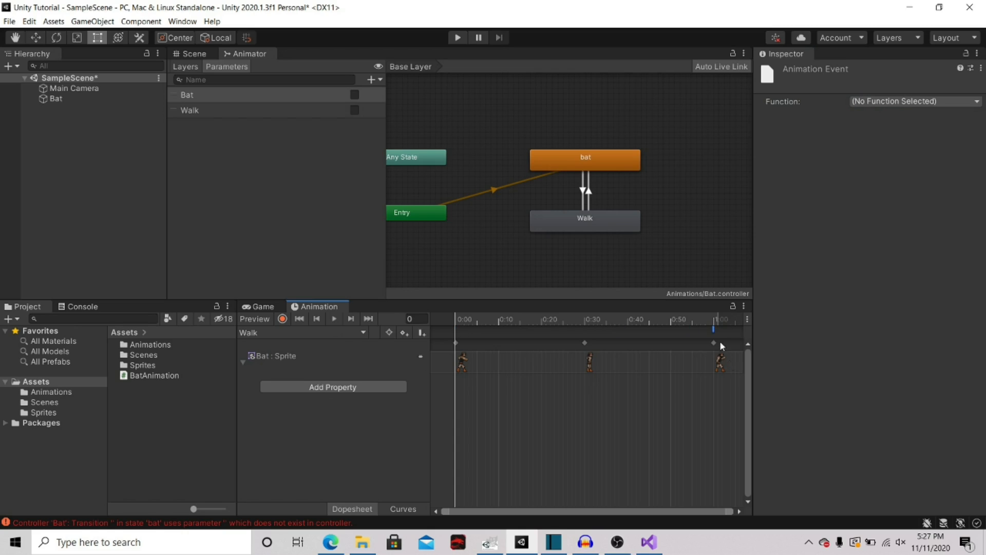
pyautogui.click(929, 105)
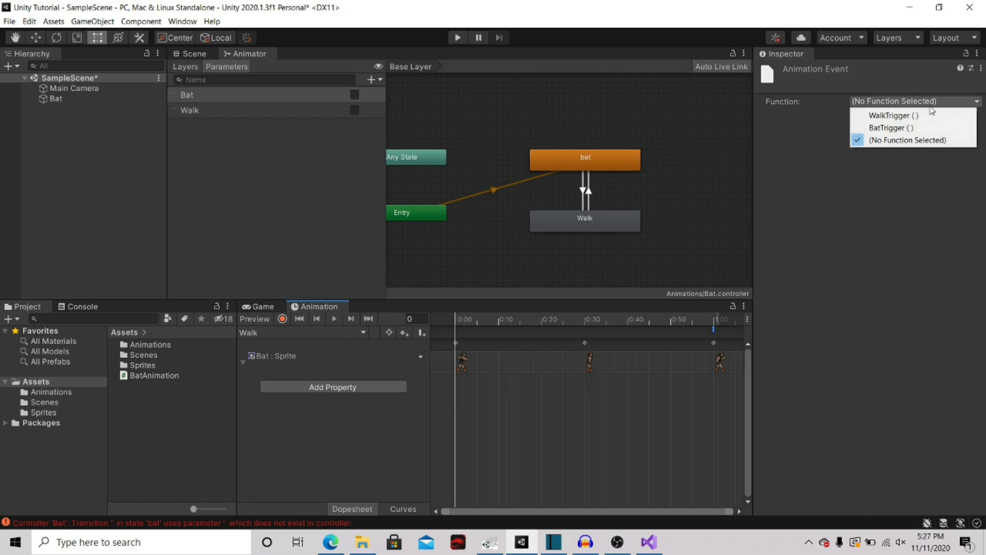
pyautogui.click(905, 129)
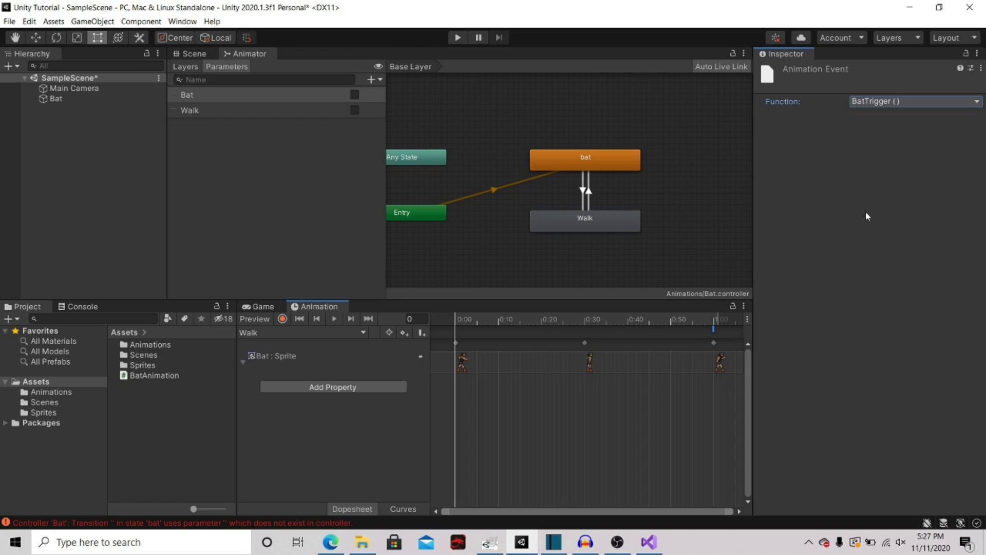
pyautogui.moveTo(458, 317); pyautogui.dragTo(714, 318)
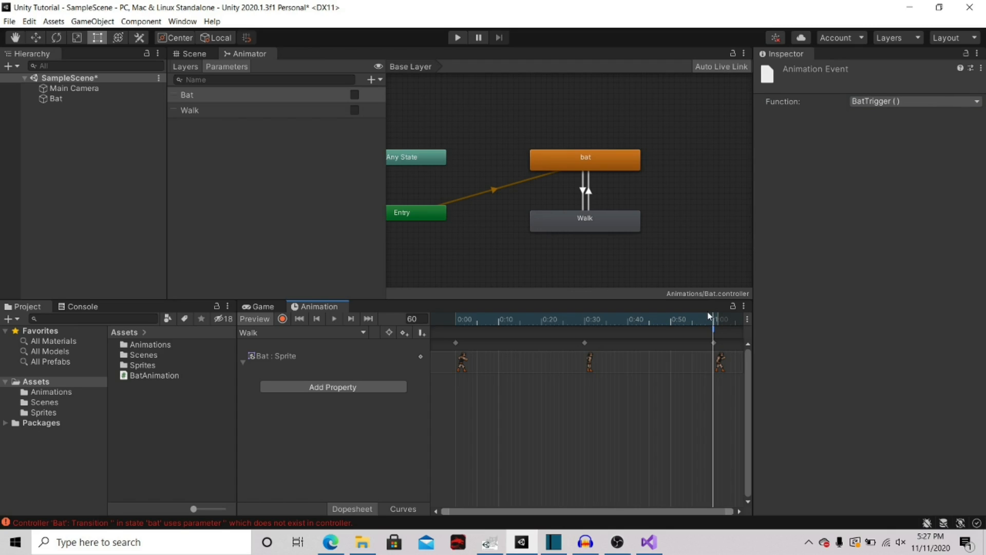
pyautogui.moveTo(709, 316); pyautogui.dragTo(457, 330)
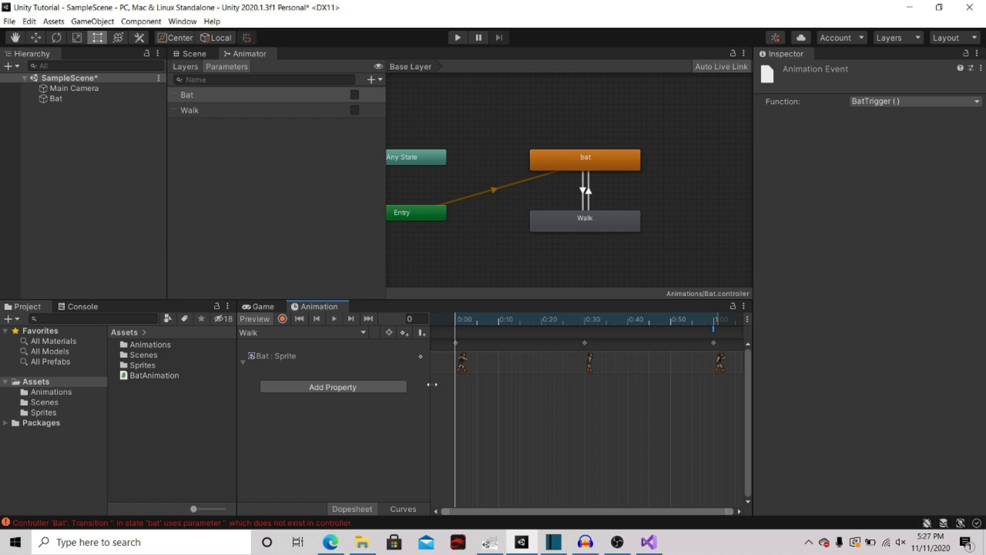
# Open the animation clip of the bat state and disable its Loop Time
pyautogui.click(99, 101)
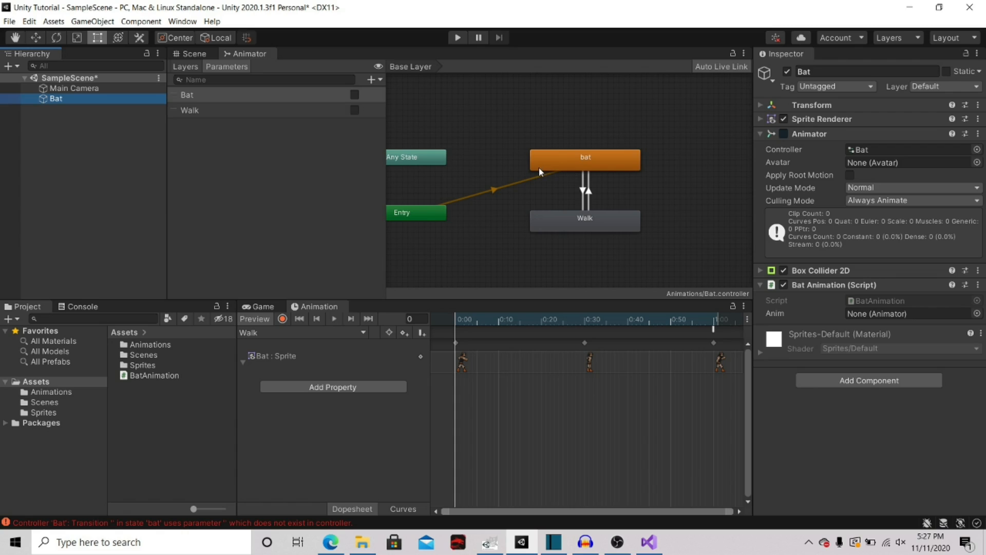
pyautogui.click(596, 157)
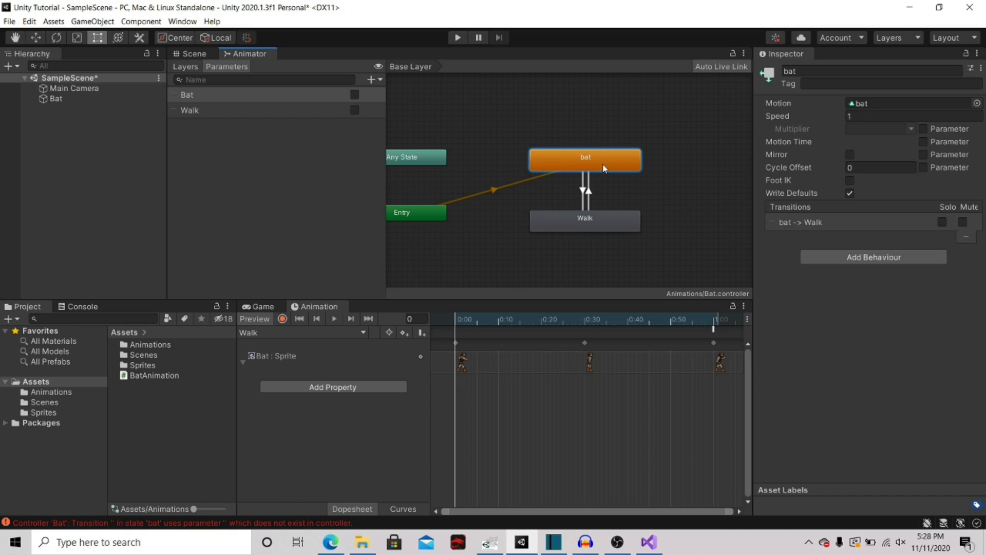
pyautogui.doubleClick(588, 158)
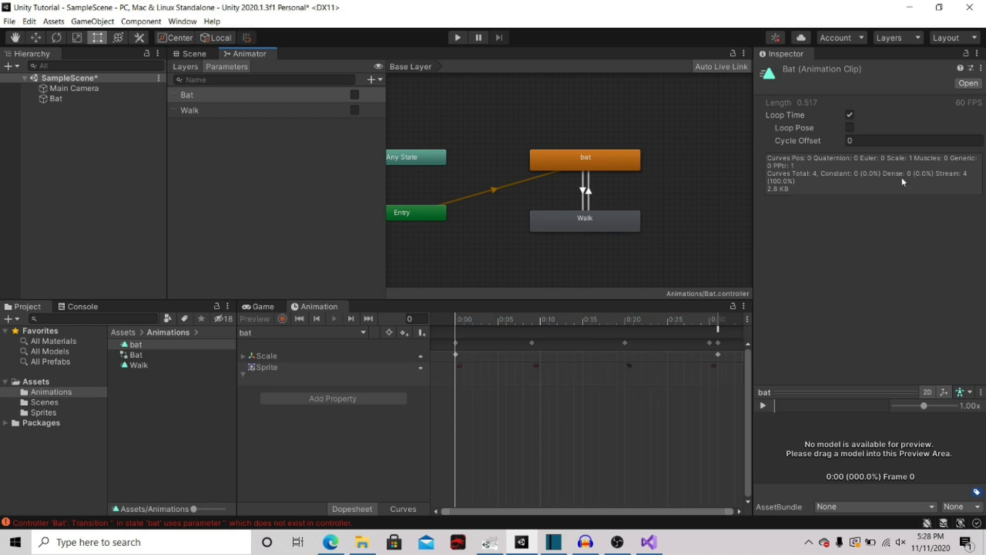
pyautogui.click(849, 115)
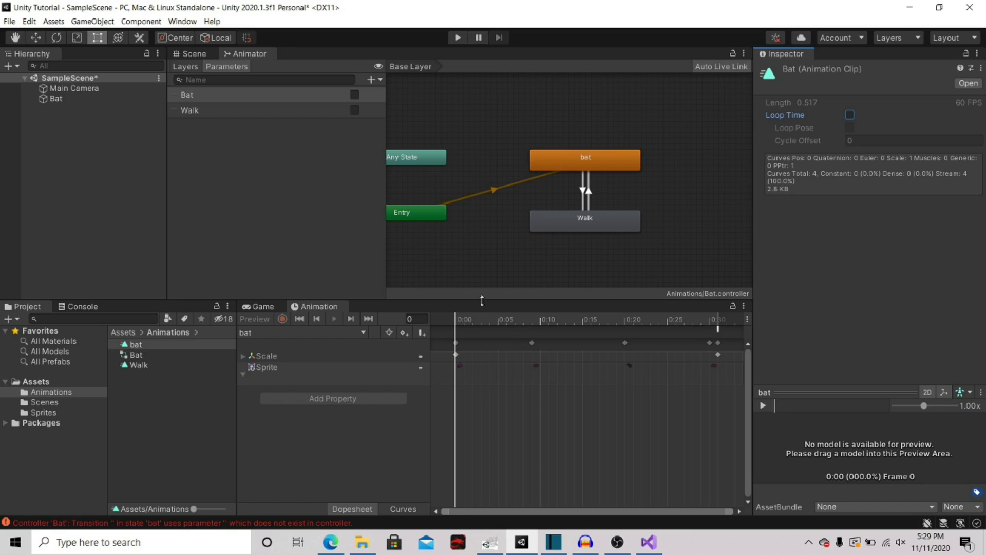
# Open the animation clip of the Walk state and disable its Loop Time
pyautogui.moveTo(456, 316)
pyautogui.mouseDown()
pyautogui.moveTo(718, 313)
pyautogui.moveTo(455, 315)
pyautogui.mouseUp()
pyautogui.click(589, 195)
pyautogui.click(585, 218)
pyautogui.doubleClick(584, 220)
pyautogui.click(851, 115)
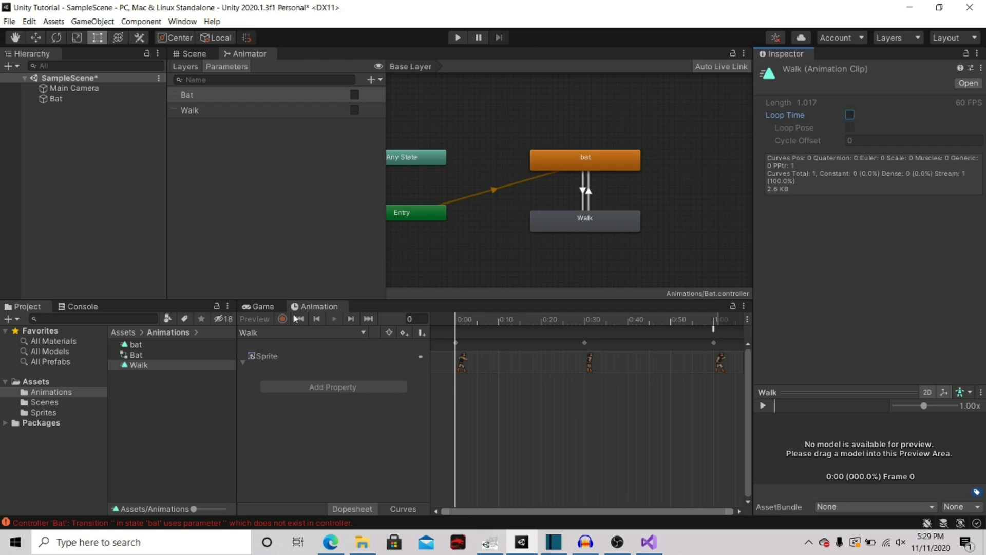
# Show the Game view and play the scene to test the switching between the bat and Walk states
pyautogui.click(260, 307)
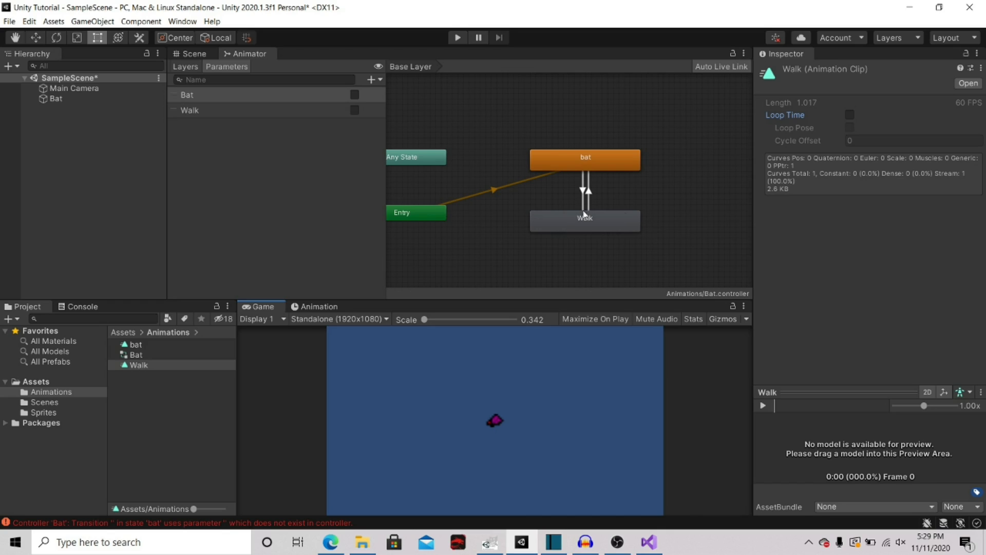
pyautogui.click(456, 37)
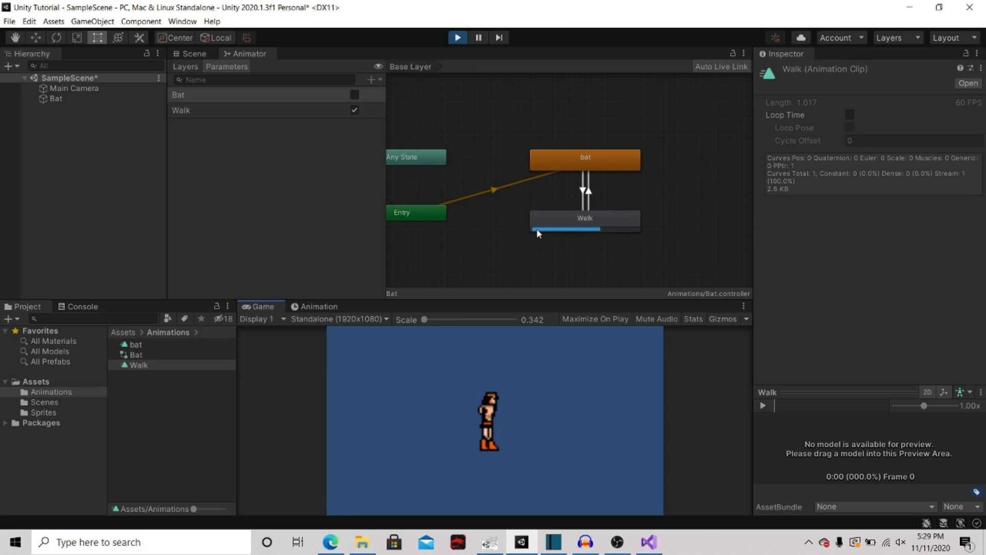
pyautogui.click(567, 224)
# Set the Transition Duration of the Walk -> bat transition to 0 and stop playing the scene
pyautogui.click(588, 193)
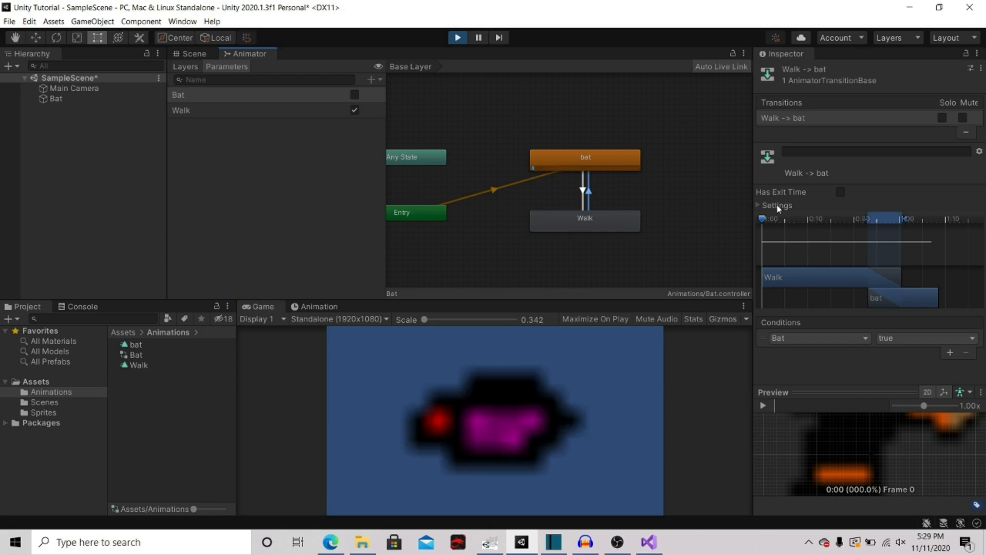
pyautogui.click(760, 205)
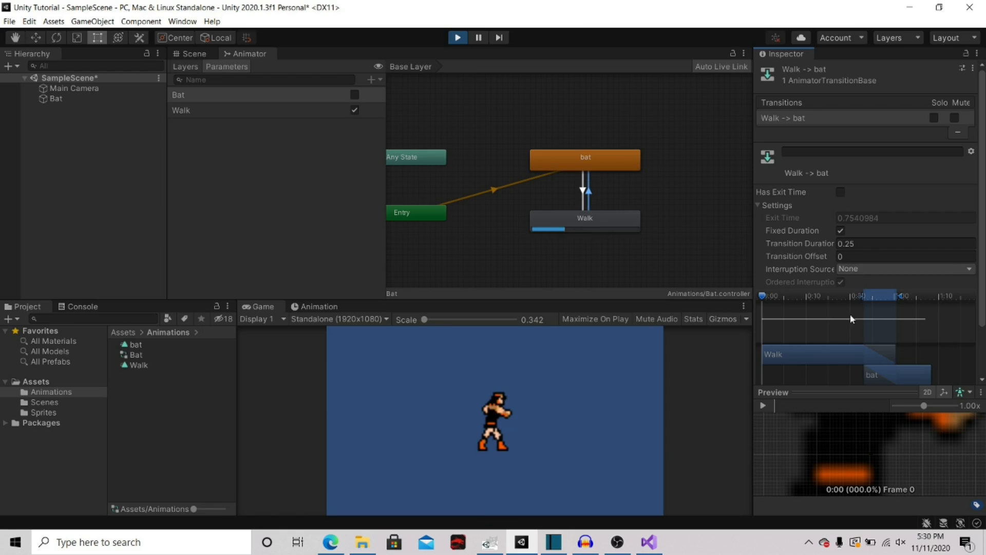
pyautogui.click(858, 241)
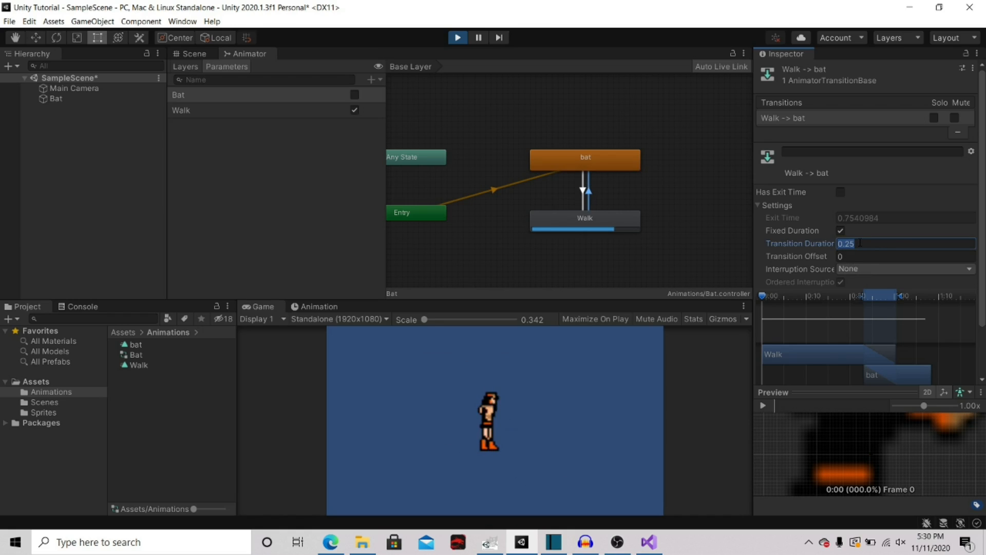
pyautogui.write('0')
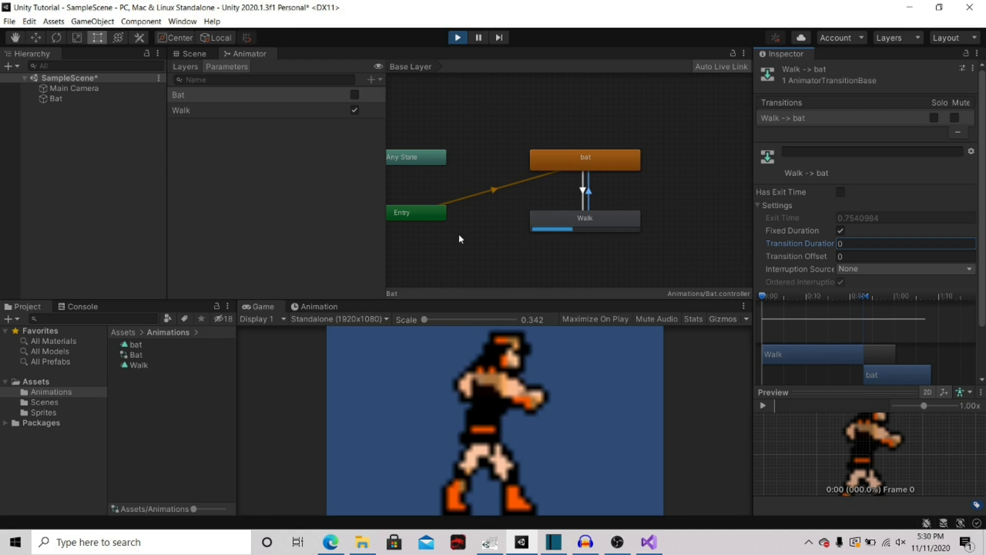
pyautogui.click(457, 38)
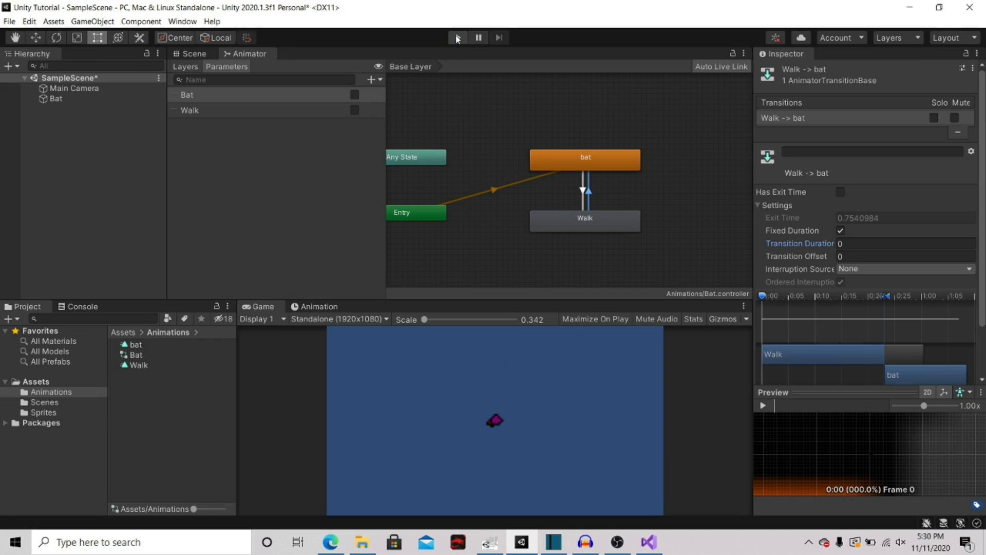
# Review the Walk state's settings, the bat clip's keyframes on the Bat object, and the Walk parameter in the Animator
pyautogui.click(321, 306)
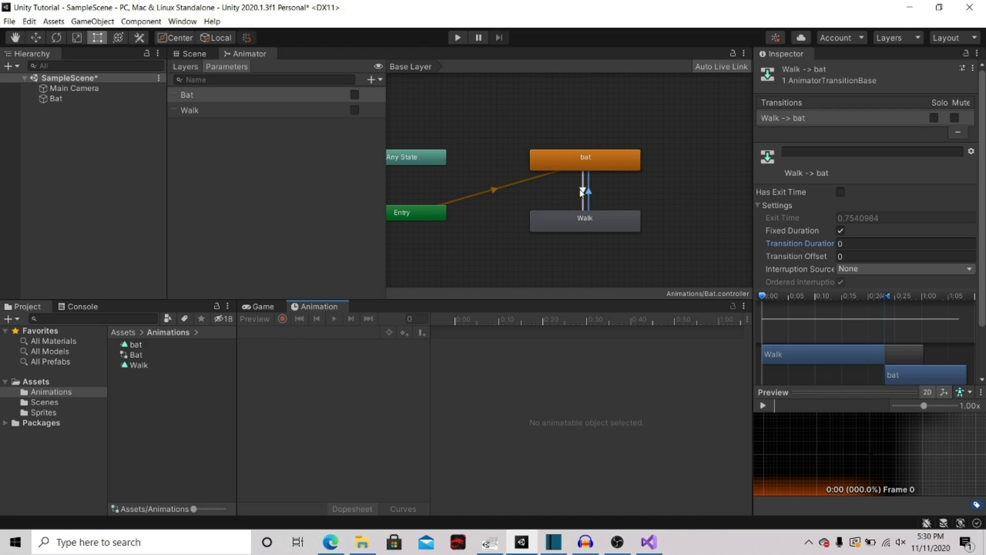
pyautogui.click(580, 232)
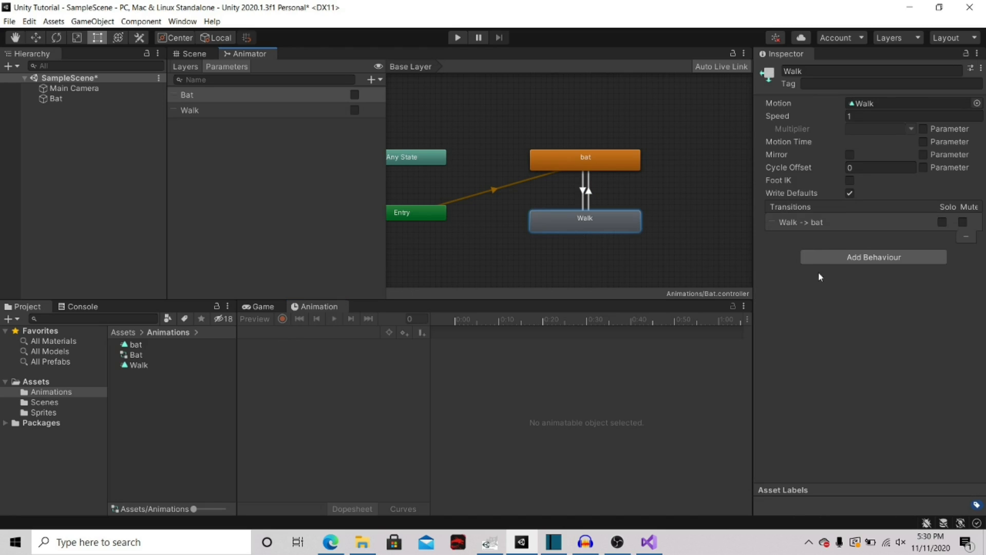
pyautogui.scroll(-3, 496, 243)
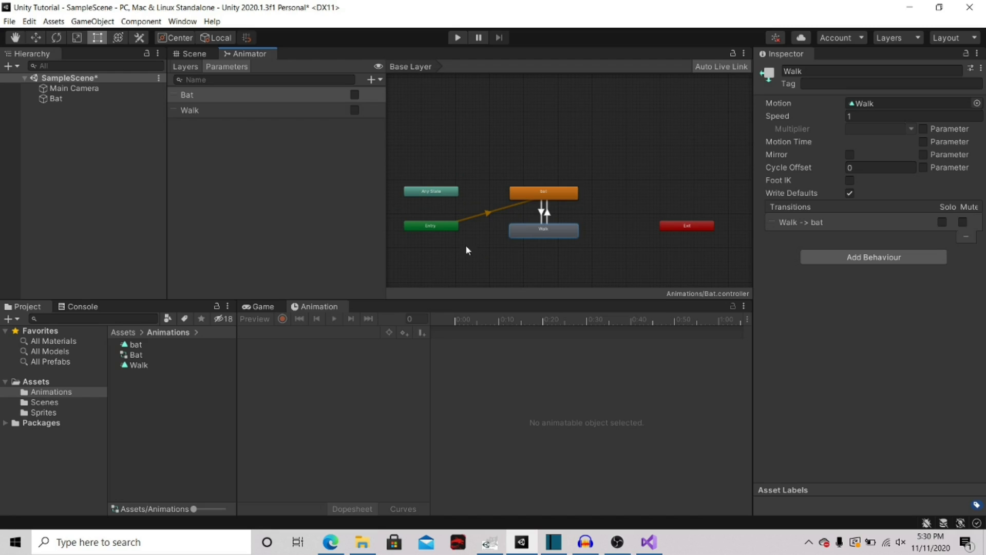
pyautogui.click(55, 98)
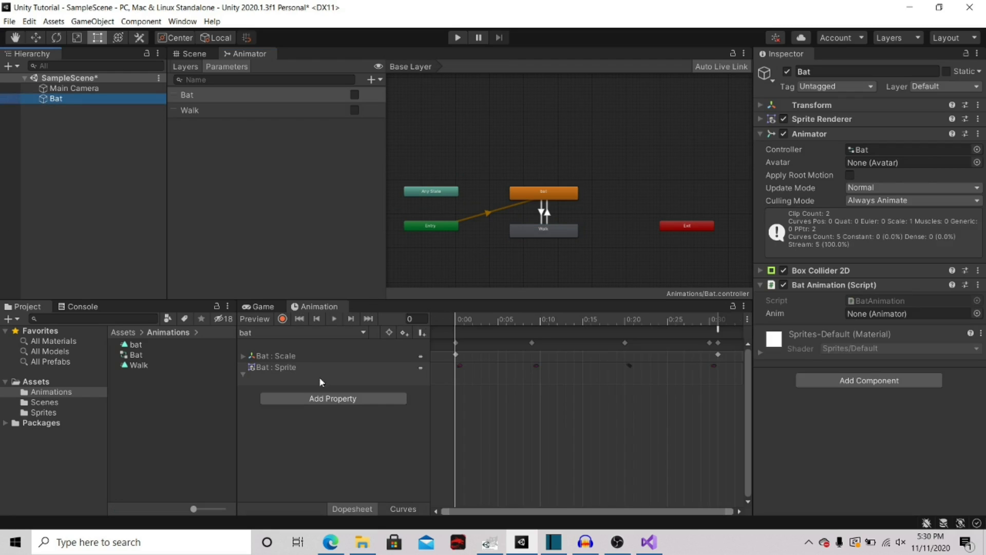
pyautogui.click(243, 374)
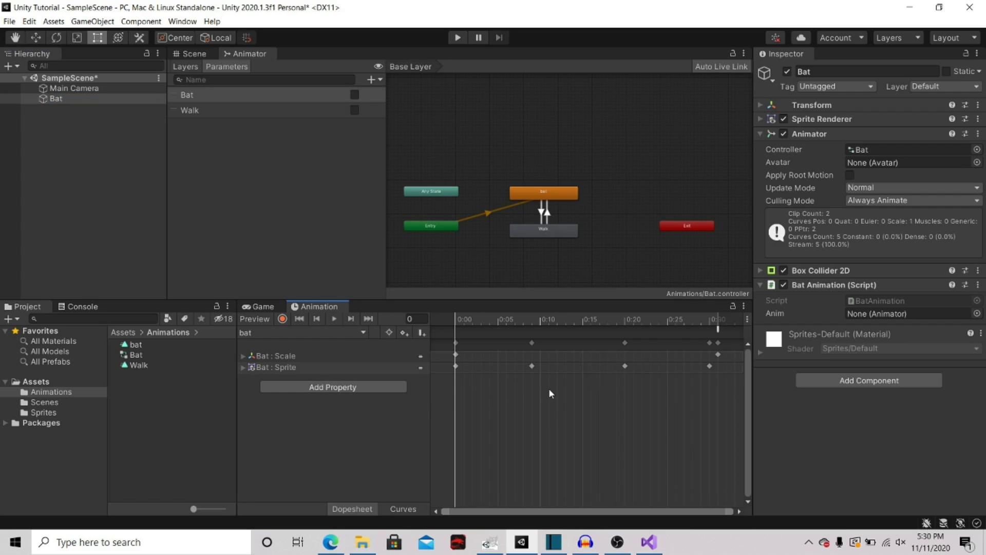
pyautogui.scroll(-1, 533, 267)
pyautogui.scroll(2, 533, 266)
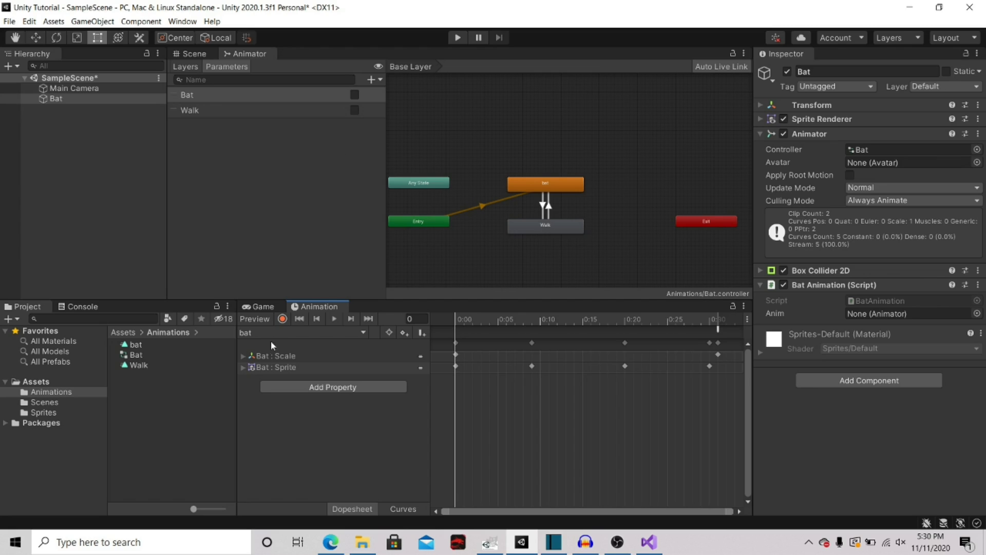
pyautogui.click(186, 109)
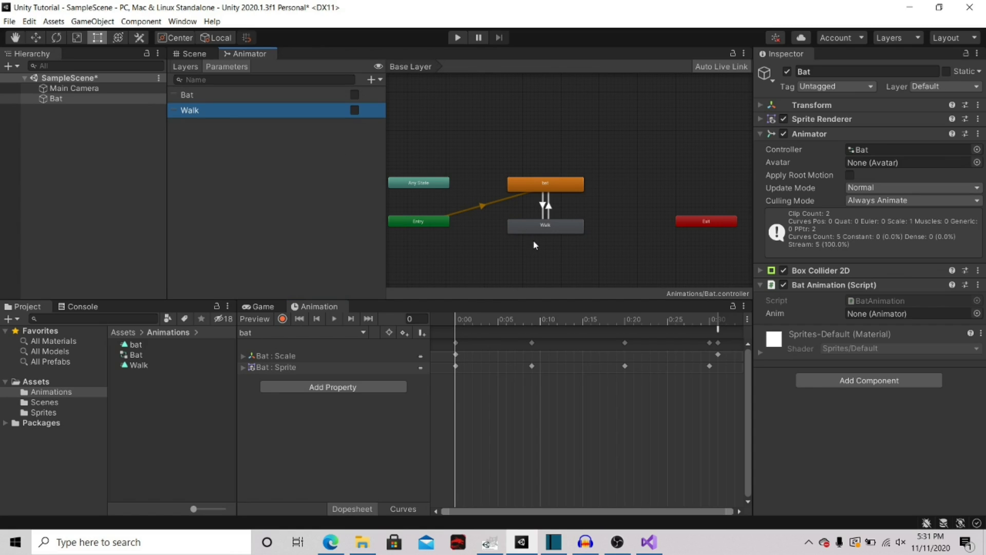